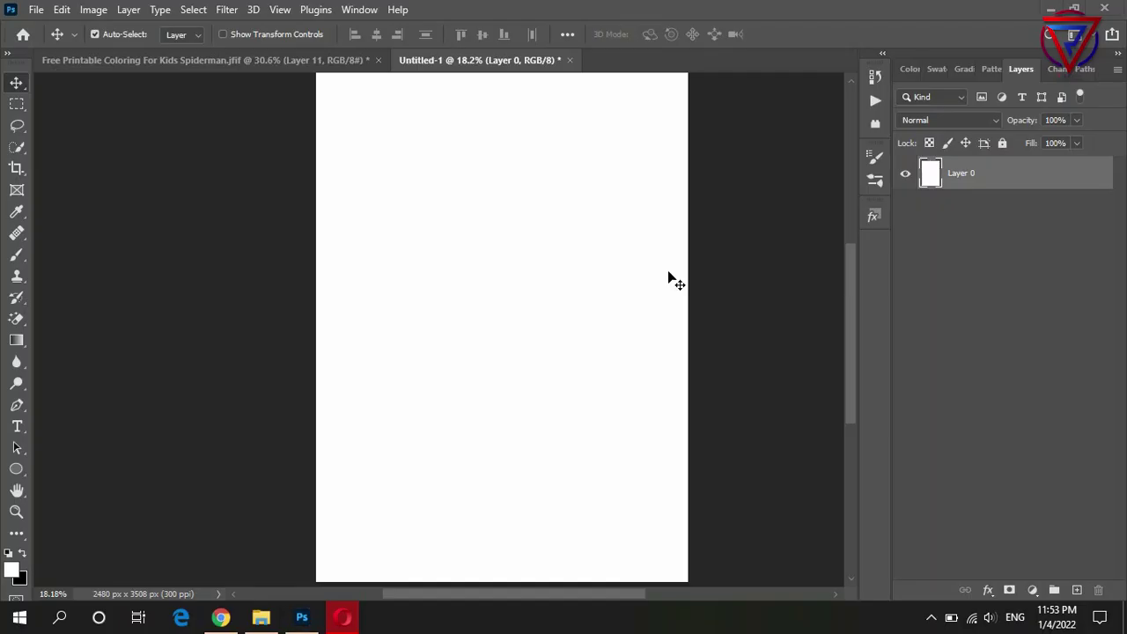
Drag the Spider-Man line art into Untitled-1, scale it to about 140%, and centre it
left_click(244, 60)
mouse_move(675, 269)
left_mouse_down()
mouse_move(486, 49)
mouse_move(537, 264)
left_mouse_up()
key("ctrl+t")
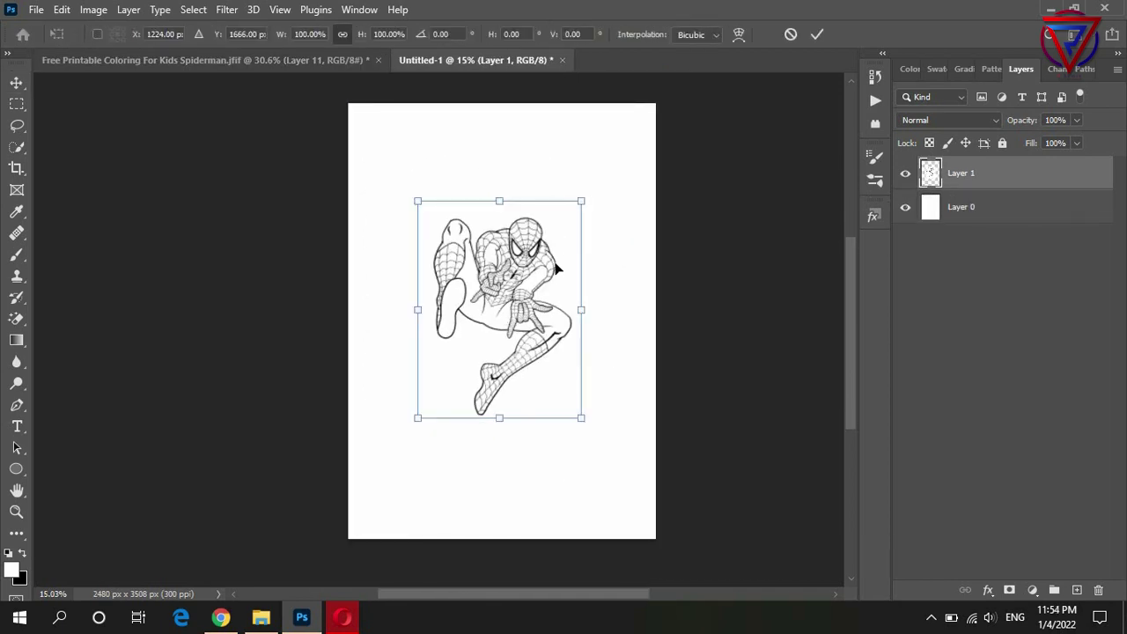
left_click_drag(581, 201, 641, 121)
left_click_drag(551, 231, 524, 278)
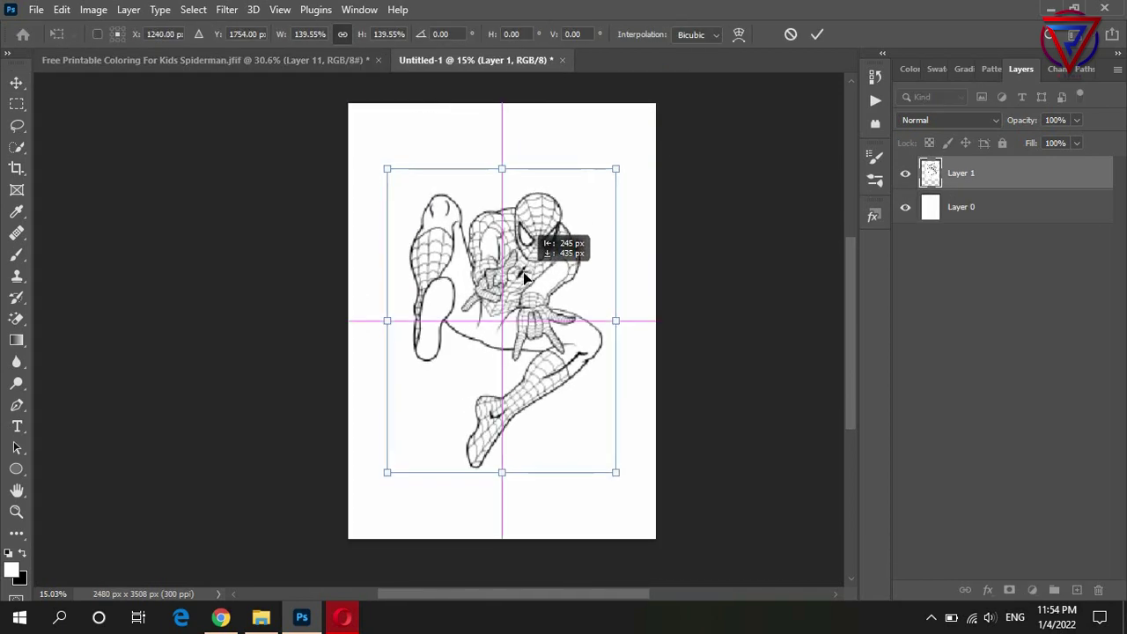
key("Return")
key("ctrl+0")
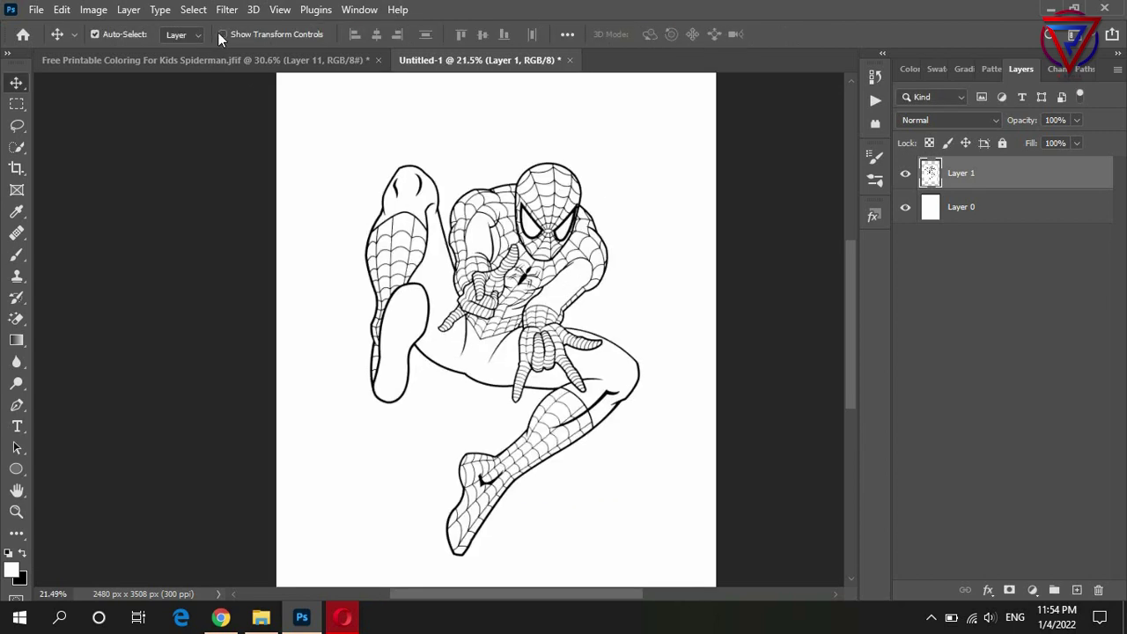
Select all the black line work with Color Range
left_click(193, 9)
left_click(221, 169)
scroll(518, 263, "up", 3)
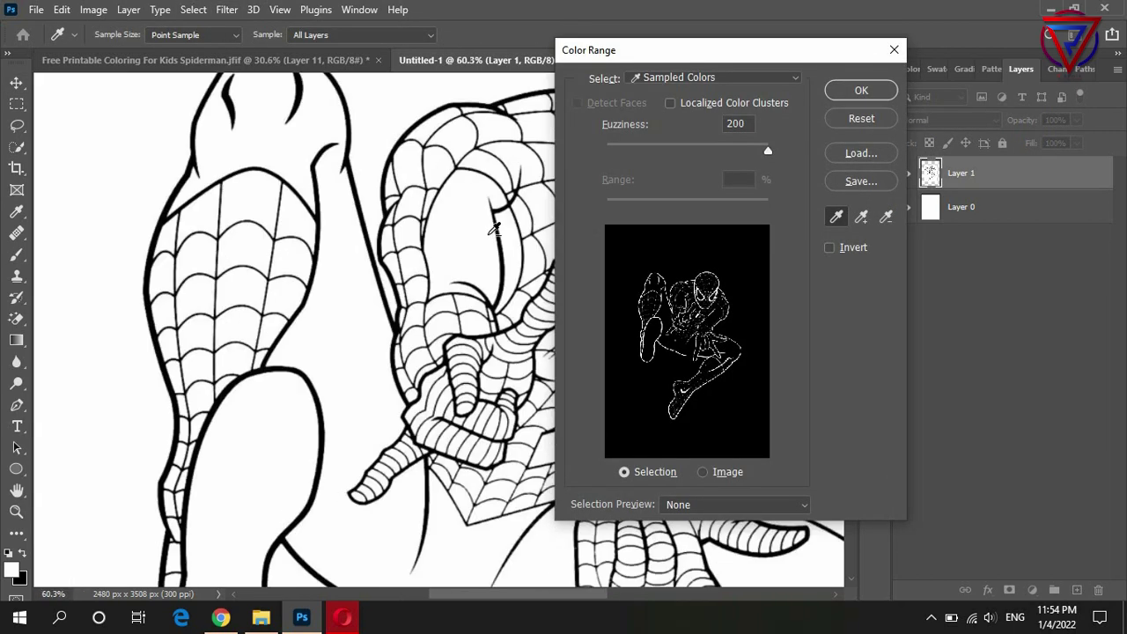
scroll(517, 263, "up", 5)
left_click(867, 91)
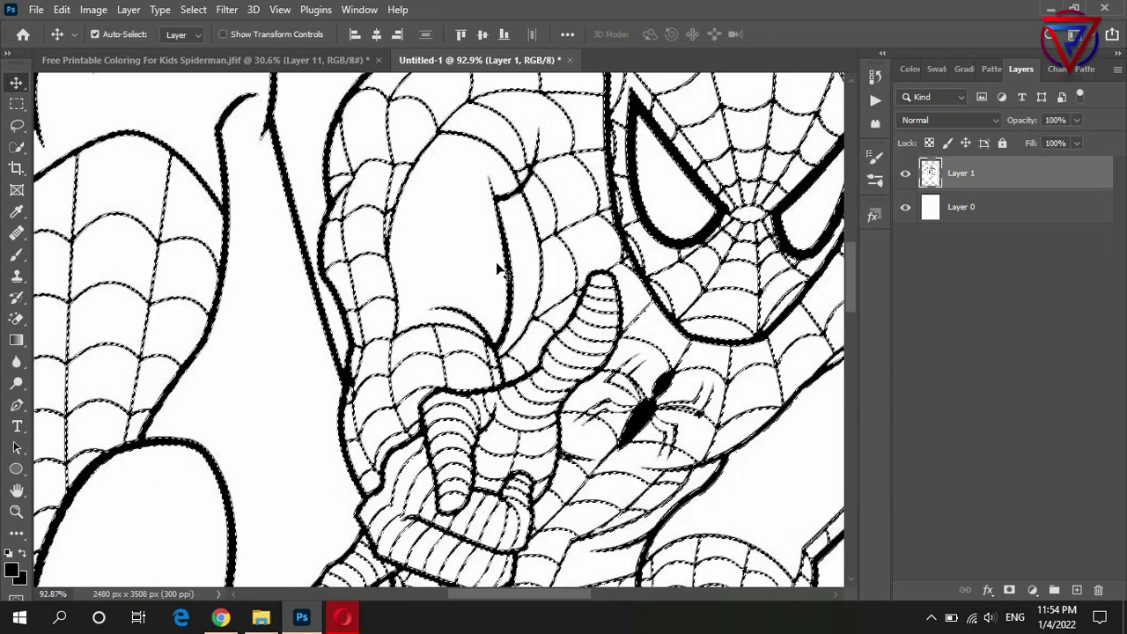
scroll(415, 276, "down", 3)
key("ctrl+d")
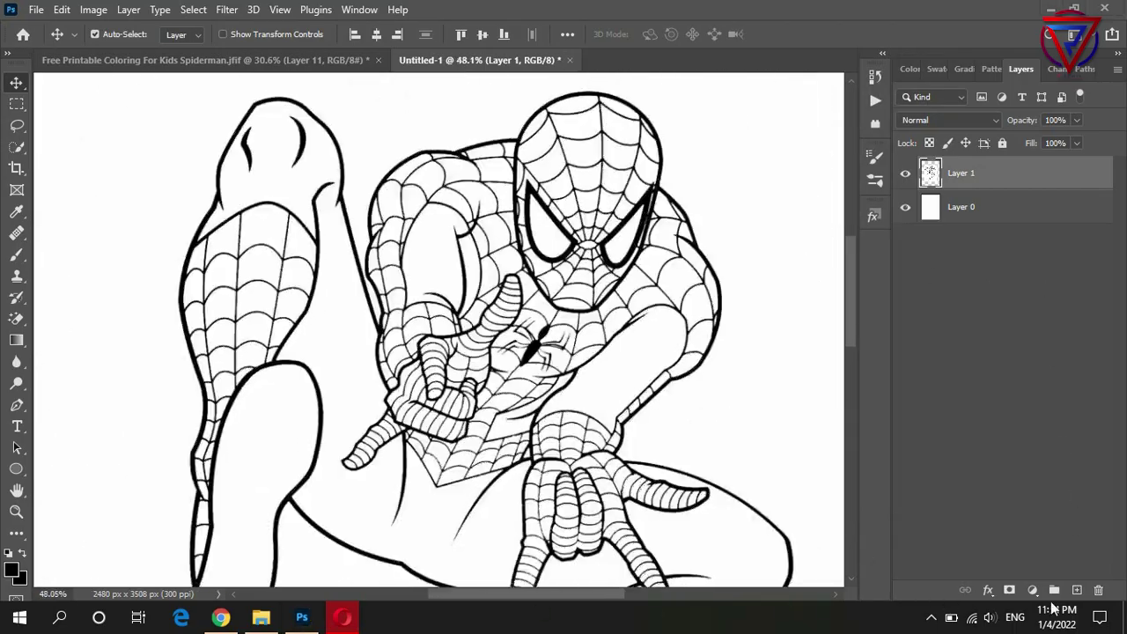
Fill the line selection with white on a new Layer 2, then reselect Layer 1
left_click(1075, 589)
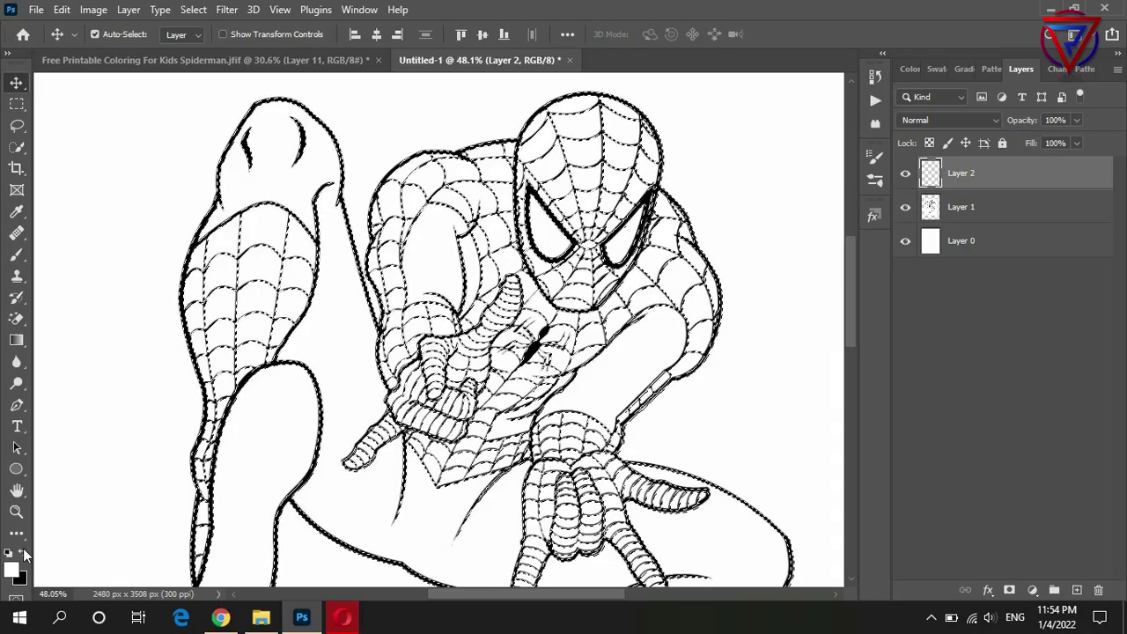
key("ctrl+BackSpace")
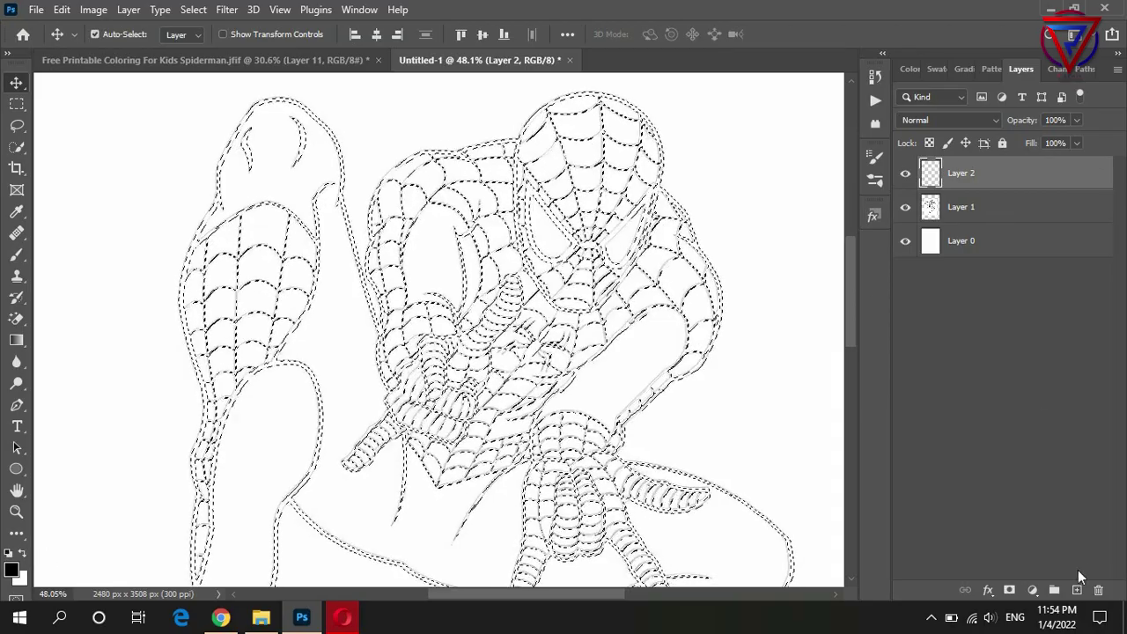
left_click(1016, 211)
scroll(584, 201, "down", 3)
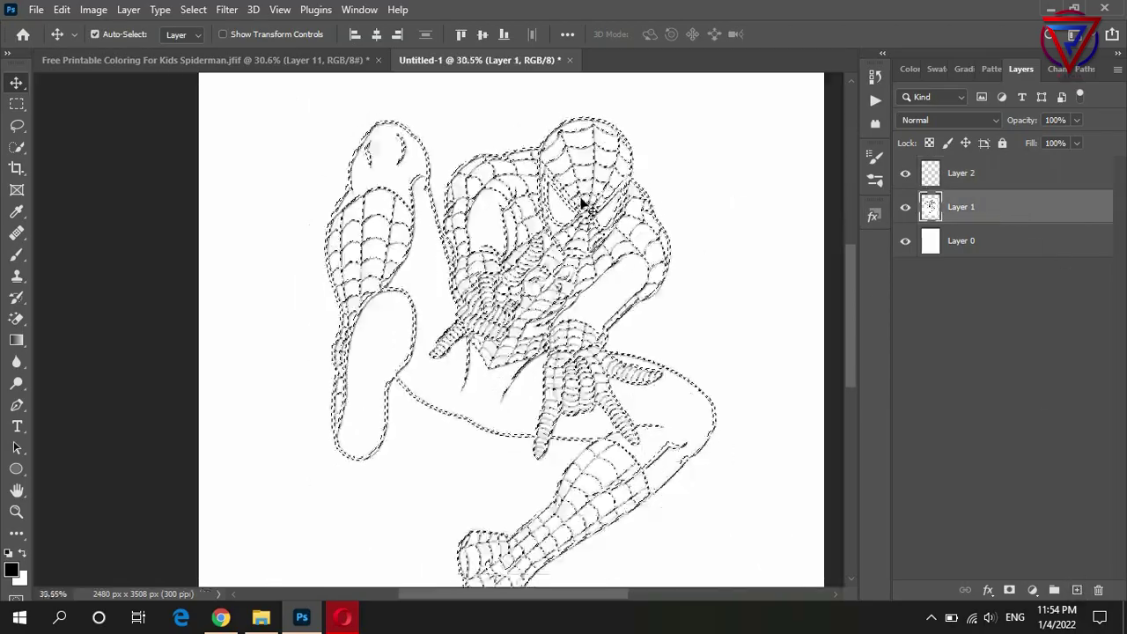
scroll(138, 470, "down", 1)
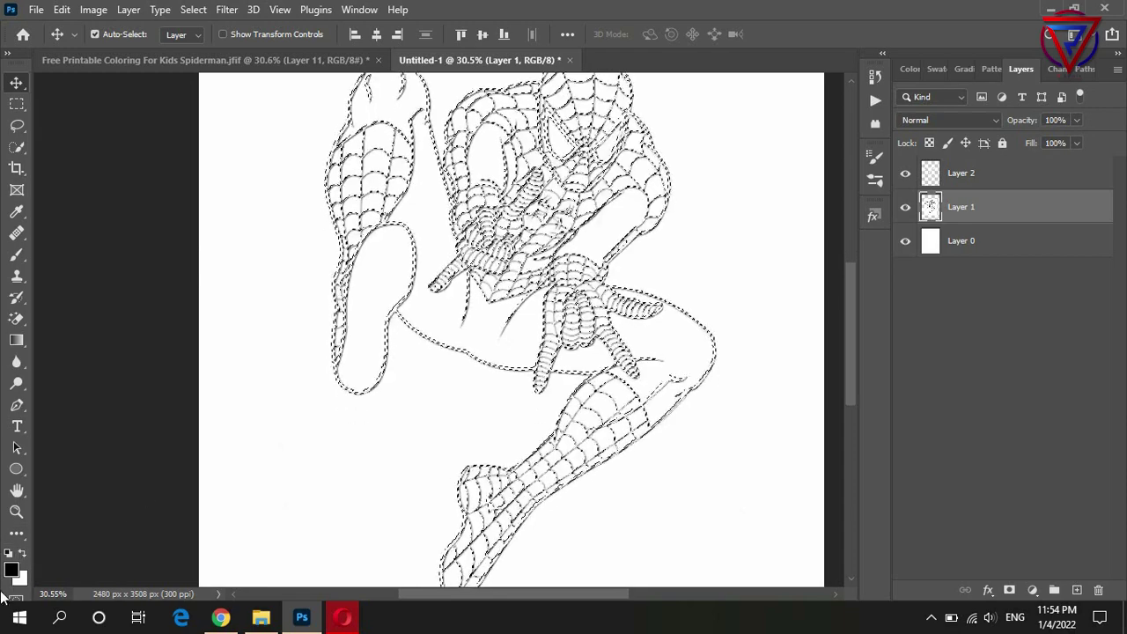
Hide Layer 0 and delete the white area around Spider-Man with the Magic Wand
left_click(23, 554)
left_click(905, 241)
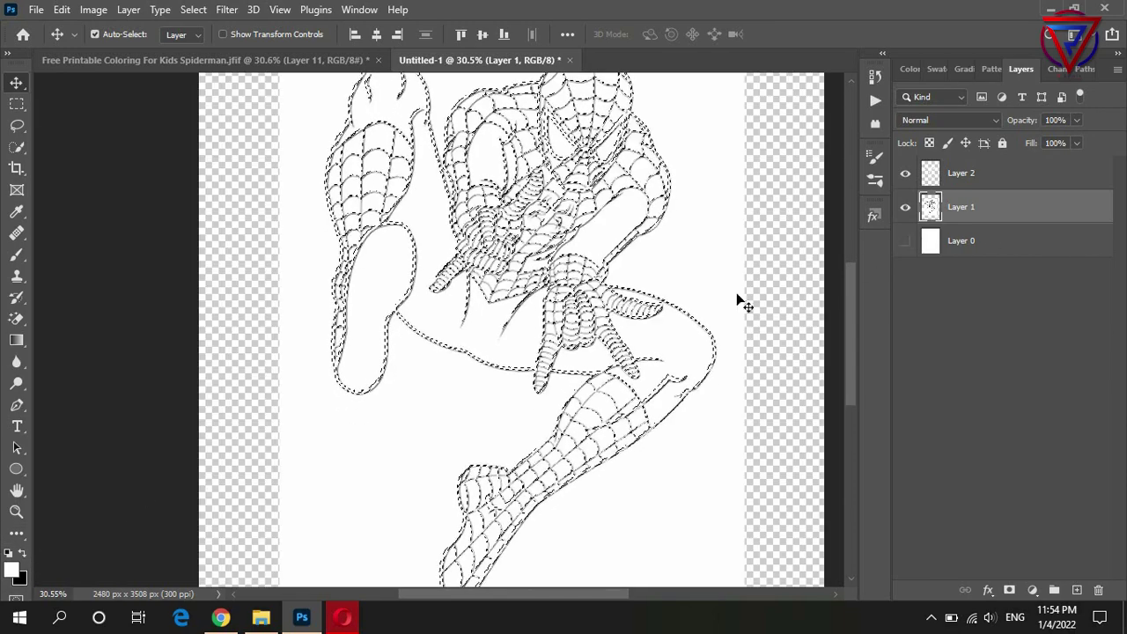
scroll(737, 302, "up", 2)
key("w")
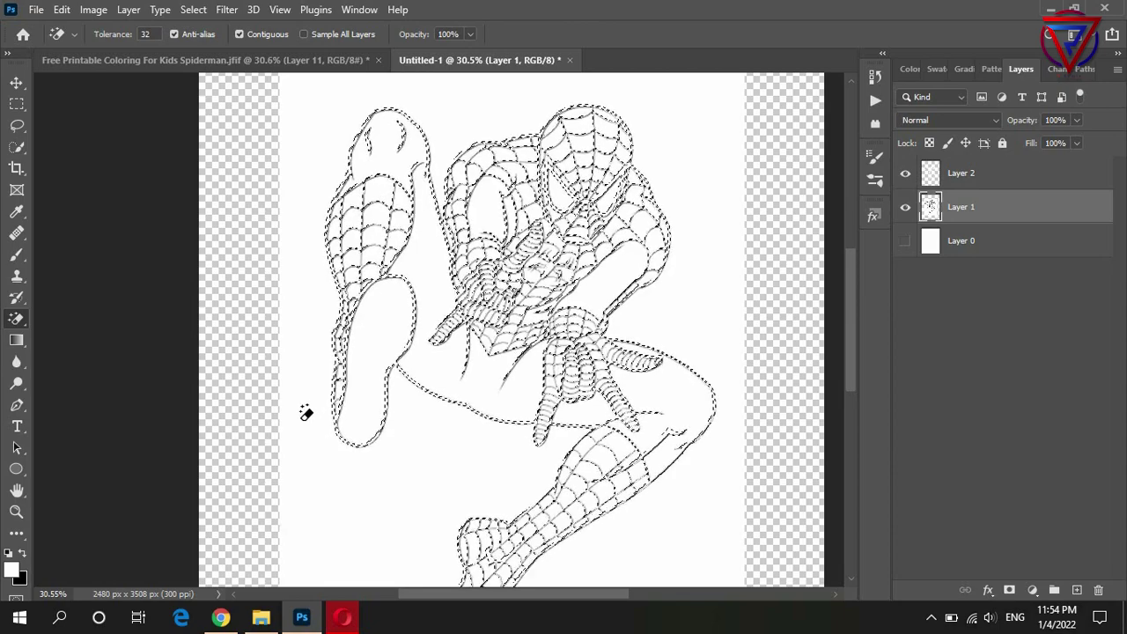
key("Delete")
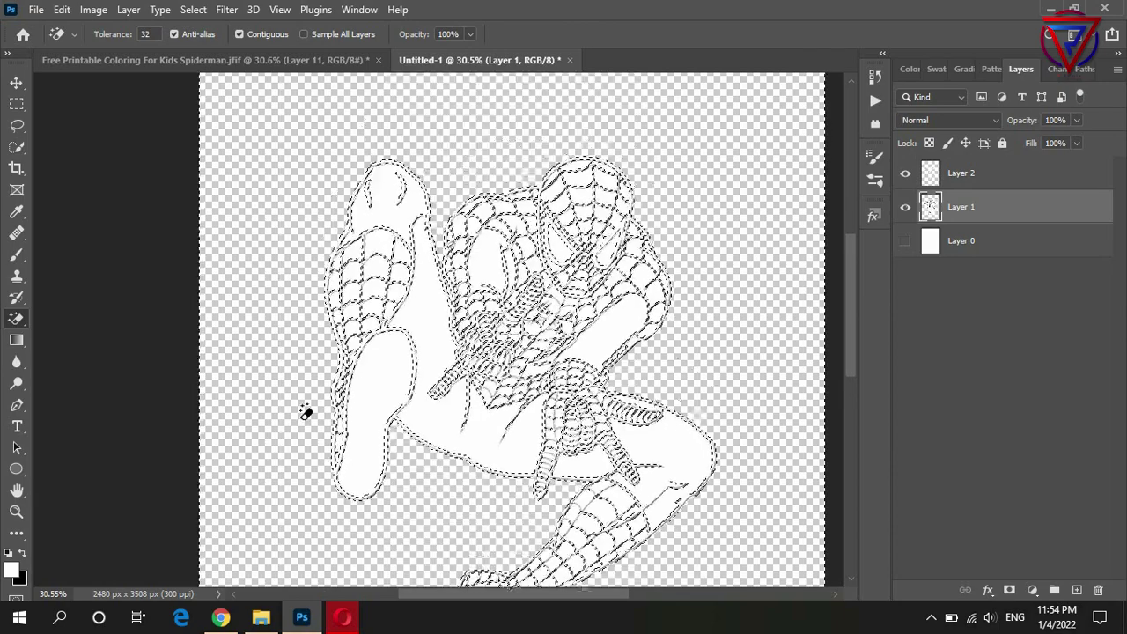
scroll(283, 324, "down", 2)
scroll(290, 323, "down", 2)
scroll(317, 313, "up", 1)
scroll(339, 304, "up", 2)
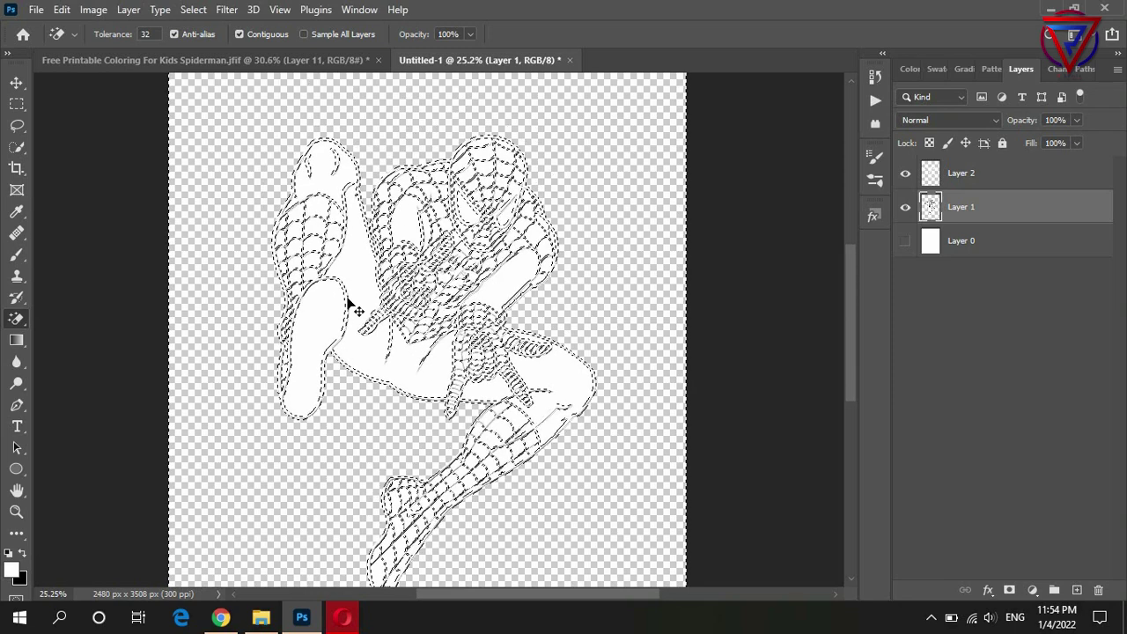
key("ctrl+d")
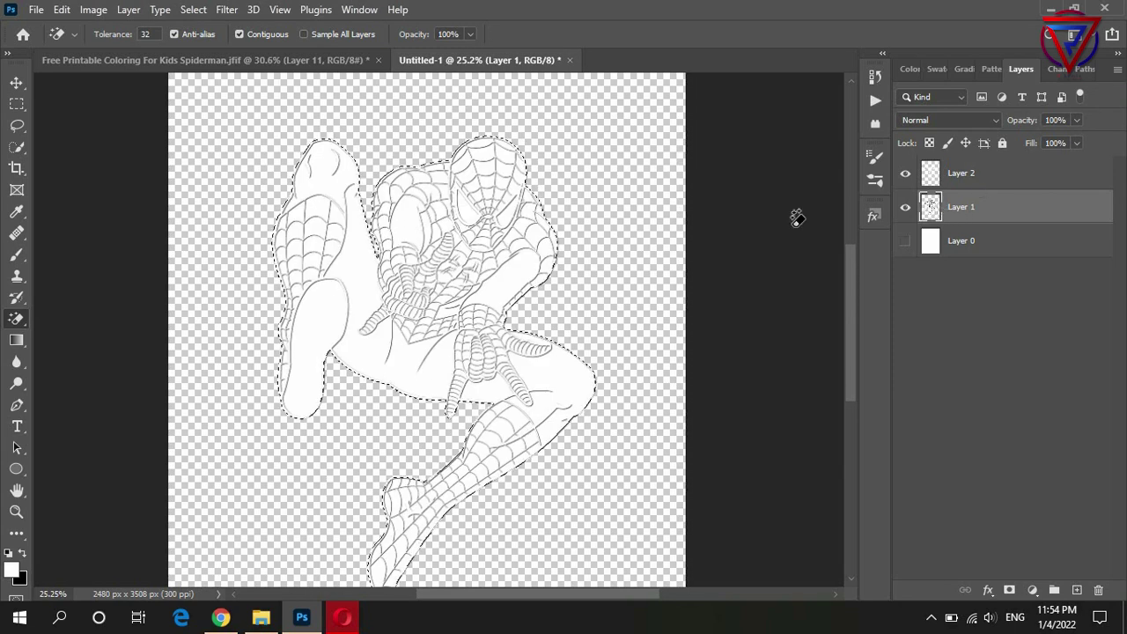
Invert the figure to solid black with white lines using Ctrl+I
key("ctrl+i")
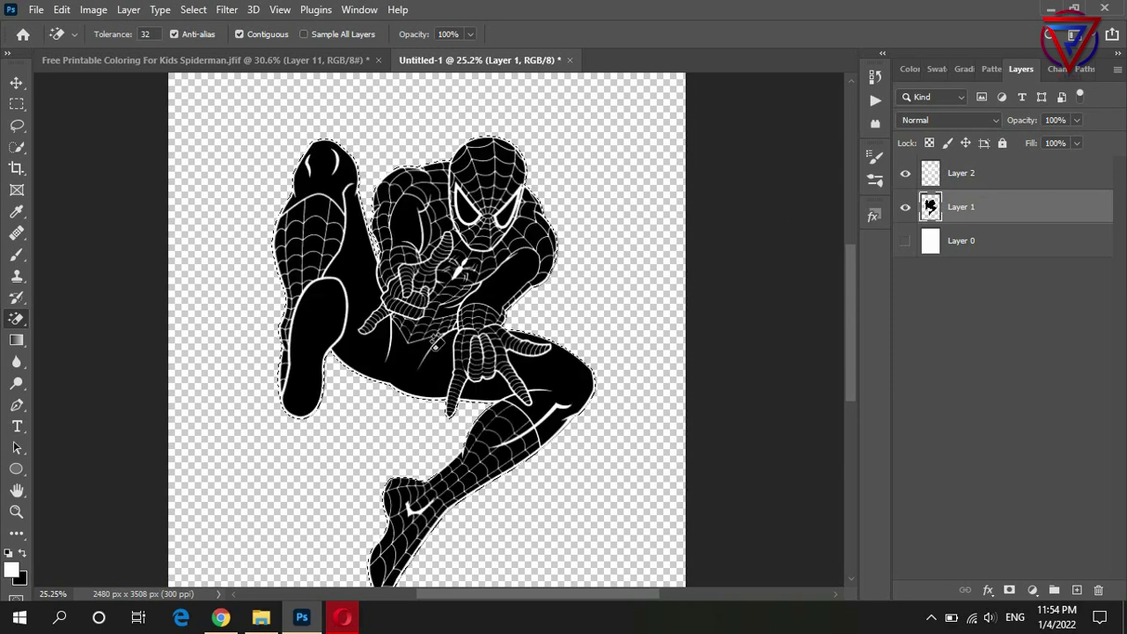
scroll(444, 356, "up", 2)
scroll(493, 290, "down", 1)
scroll(511, 264, "down", 1)
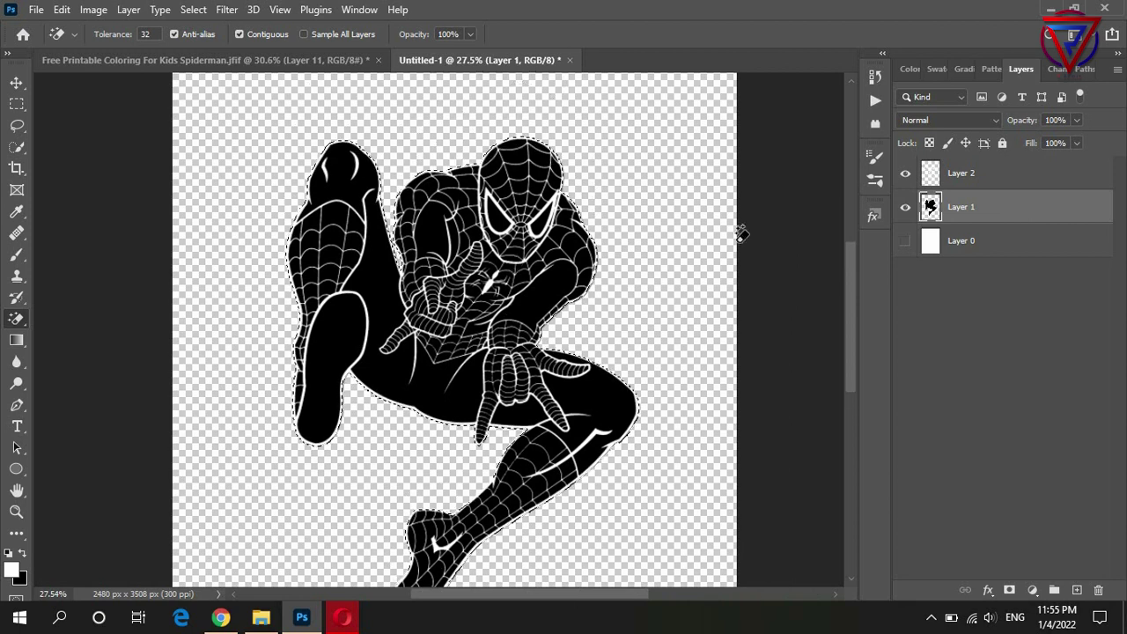
scroll(514, 264, "up", 1)
scroll(513, 264, "up", 4)
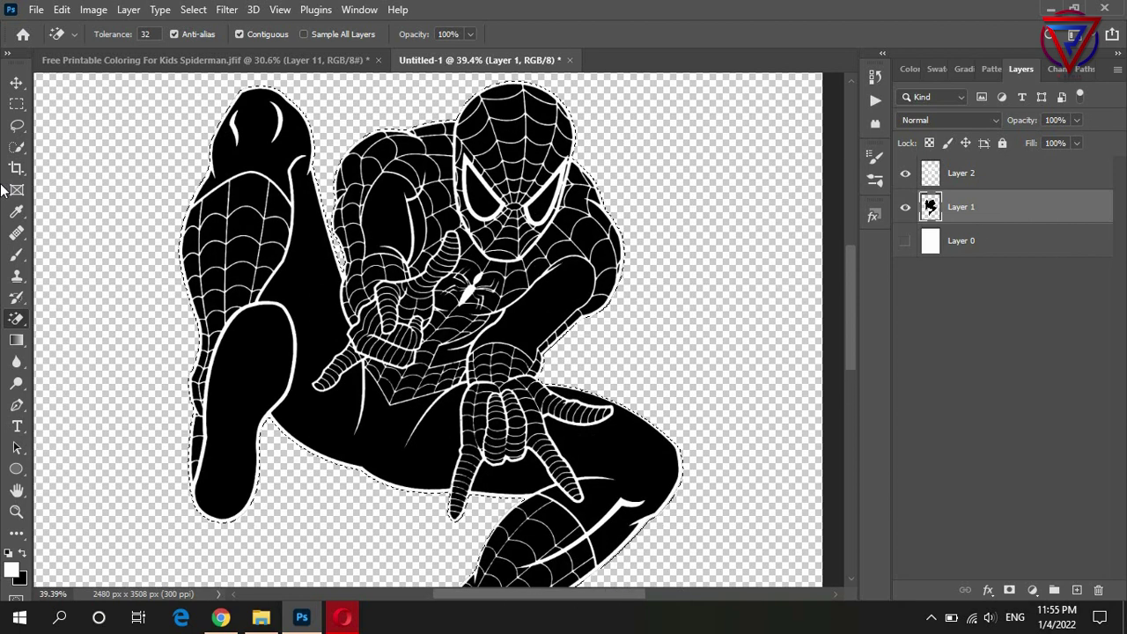
Set up a soft round brush in light grey at 15% flow and size 150
left_click(16, 254)
right_click(622, 202)
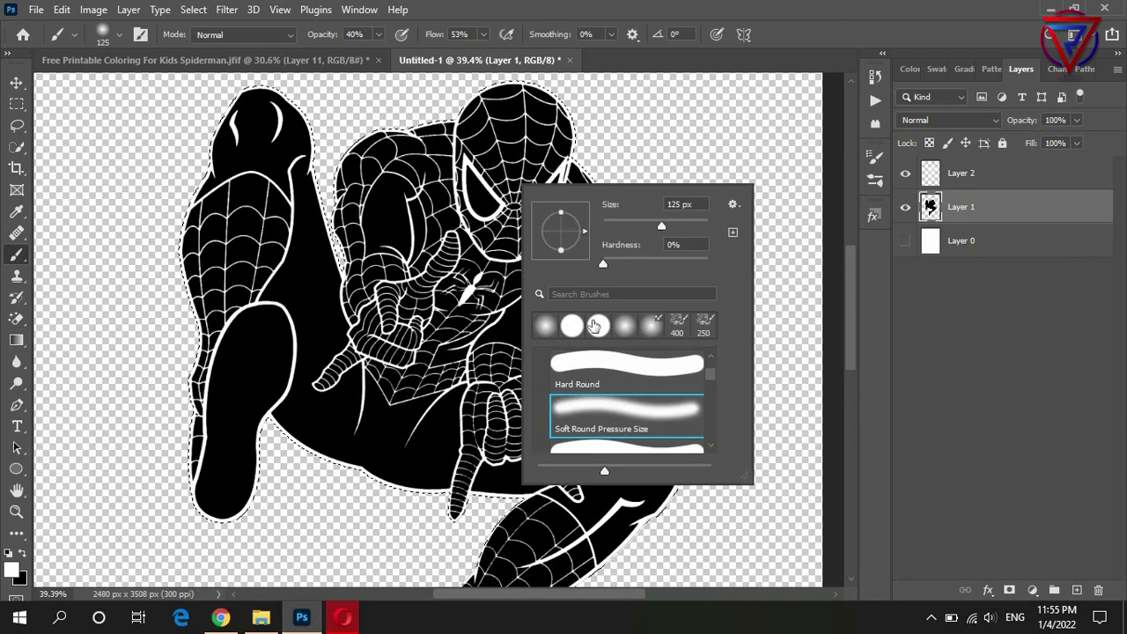
double_click(614, 408)
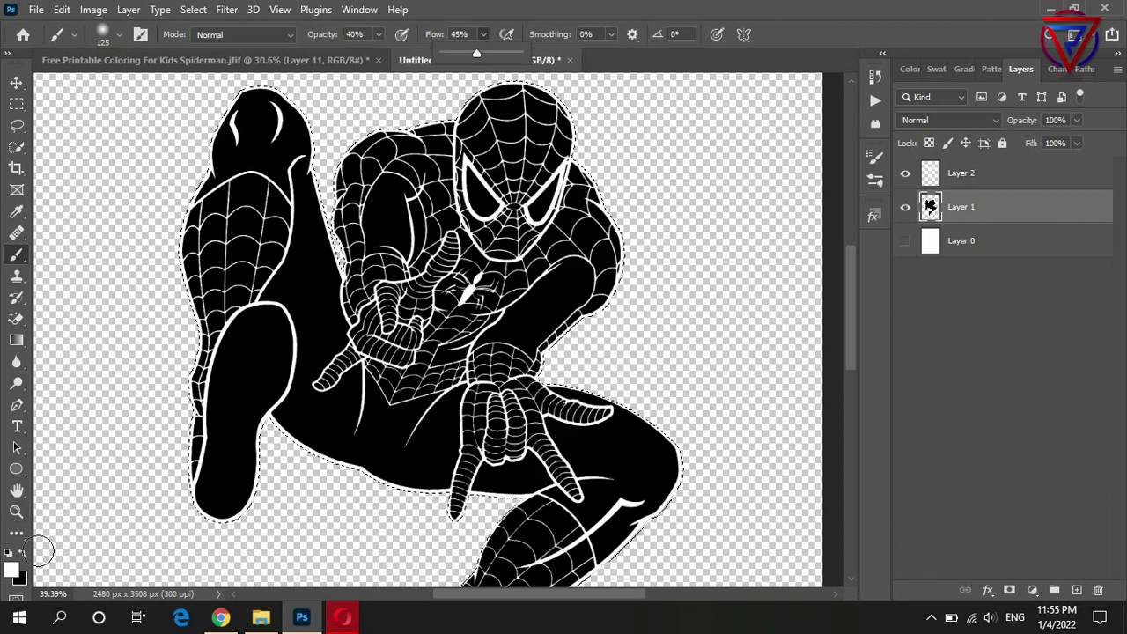
left_click(11, 569)
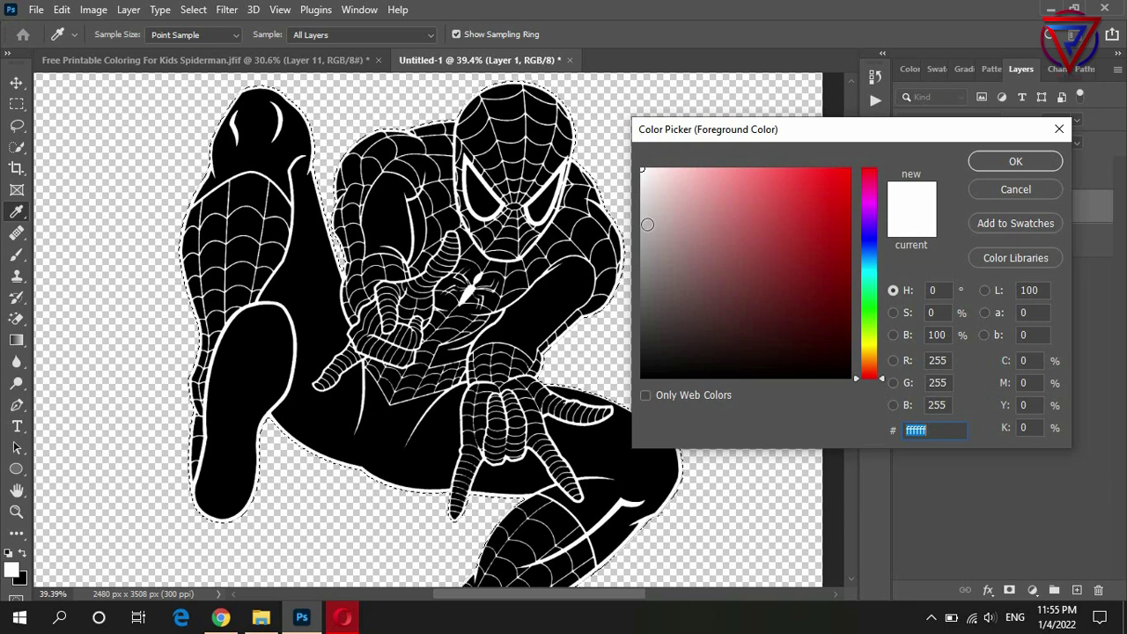
left_click(641, 224)
left_click(1015, 162)
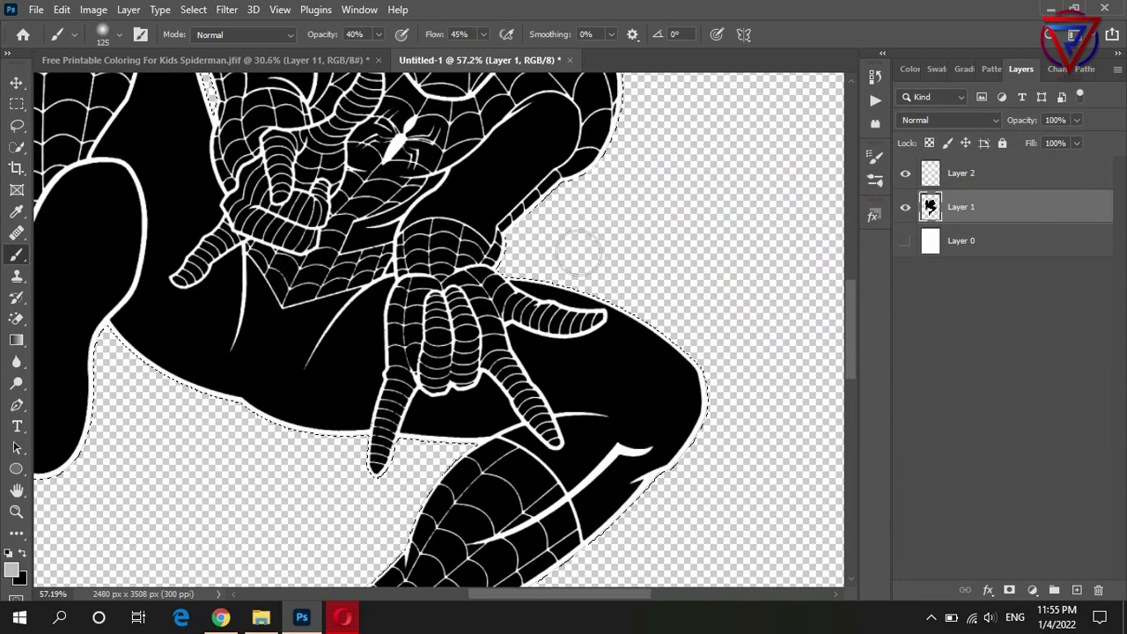
scroll(465, 275, "up", 3)
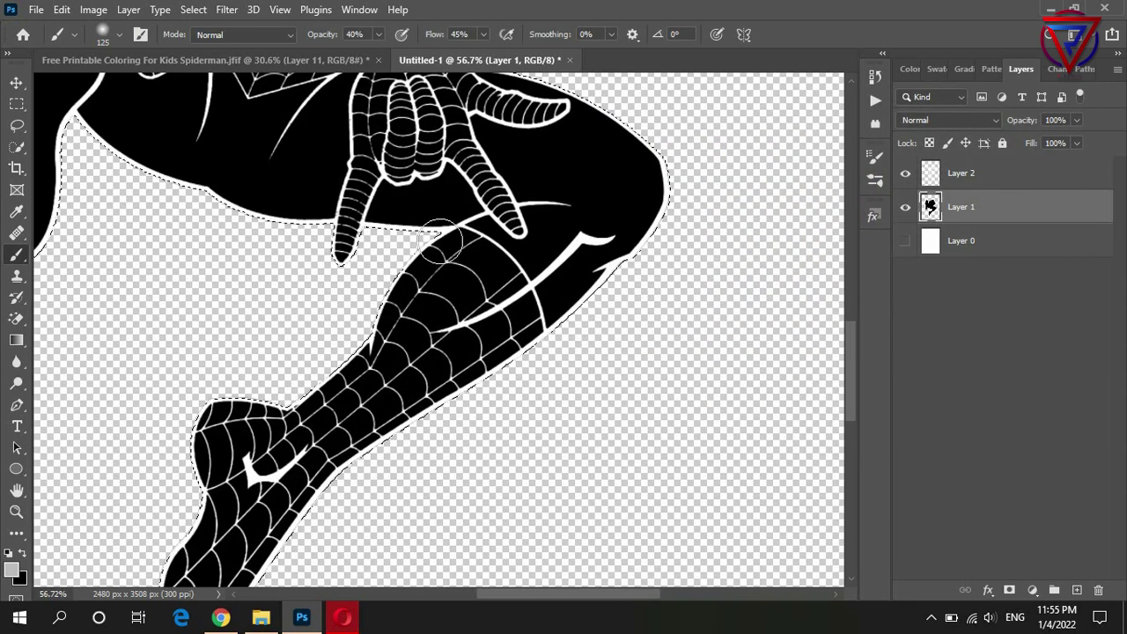
left_click_drag(483, 34, 461, 55)
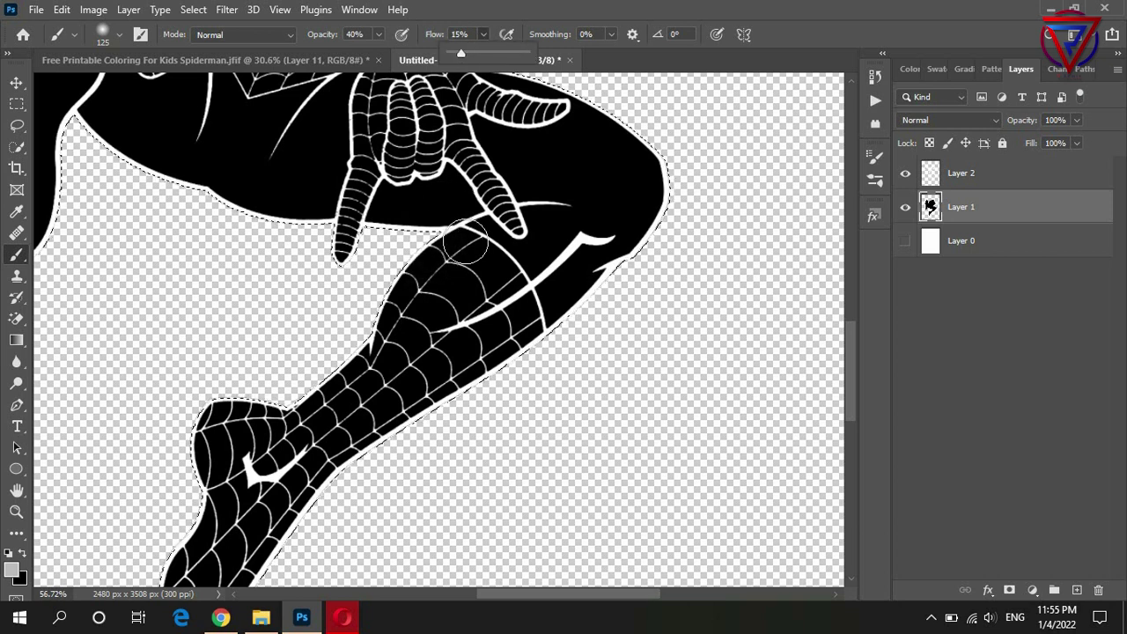
key("bracketright")
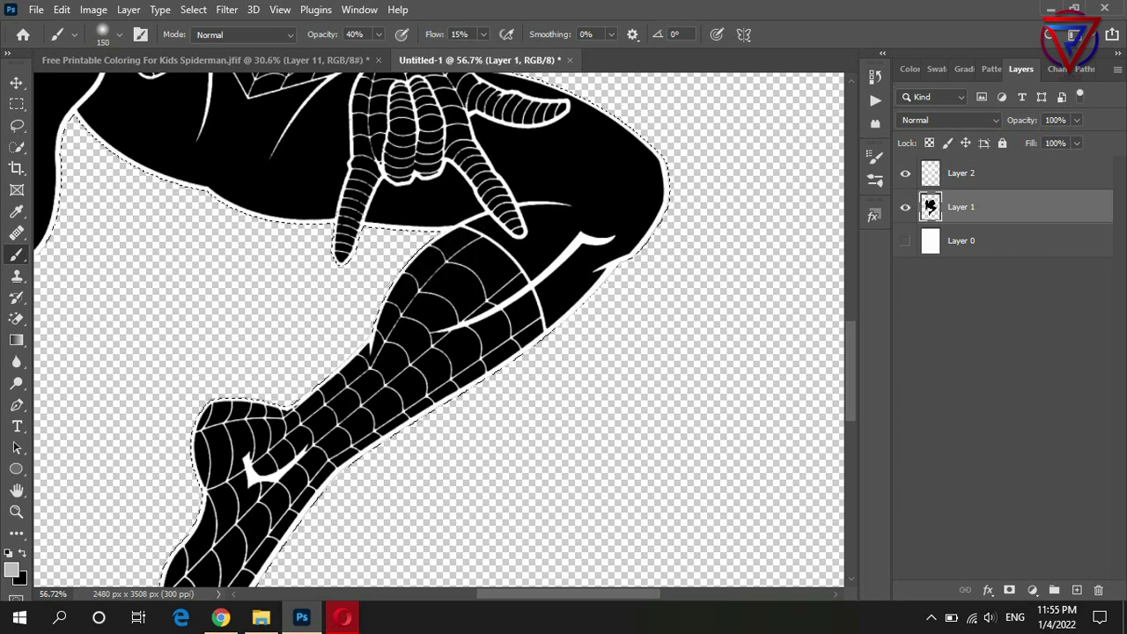
Paint soft light shading across the figure, then show Layer 0 again
left_click_drag(581, 282, 440, 370)
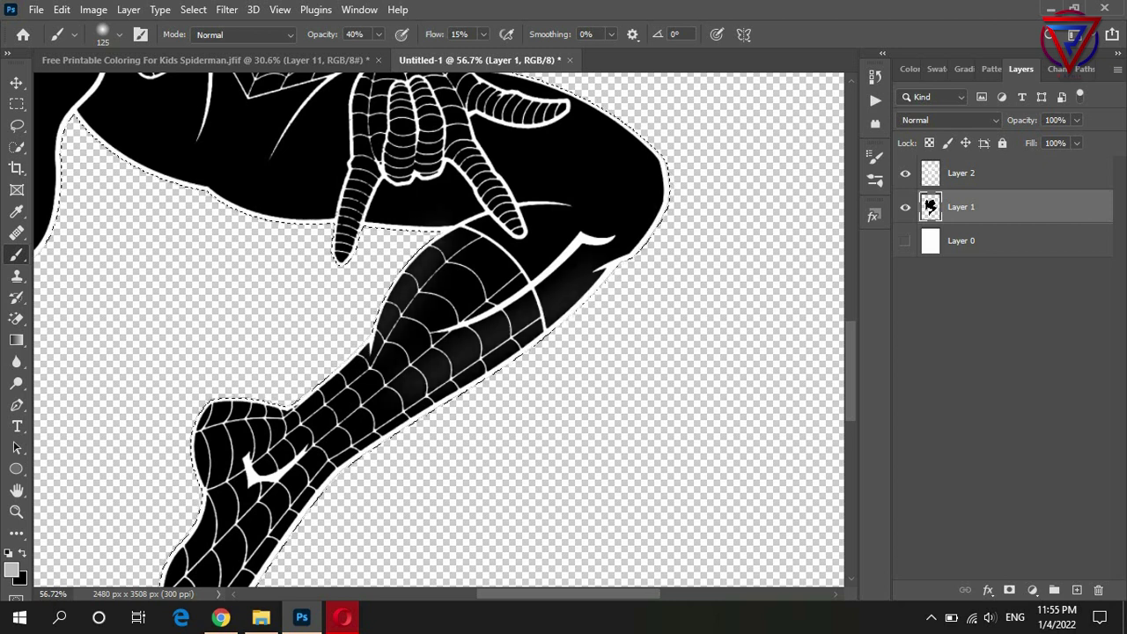
scroll(457, 271, "down", 3)
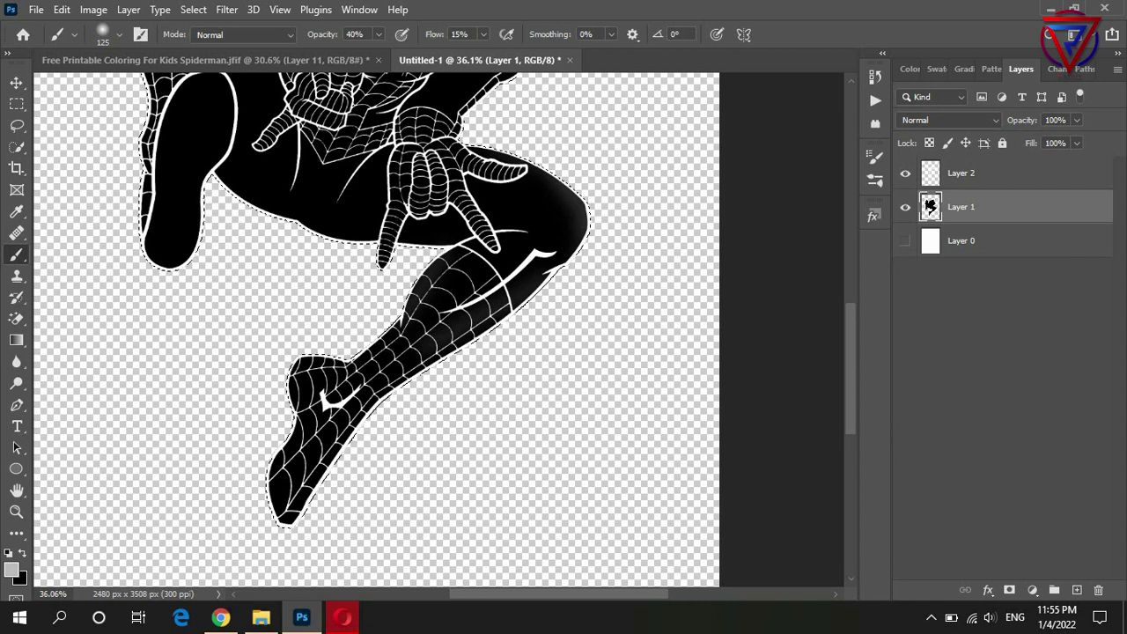
scroll(370, 326, "up", 4)
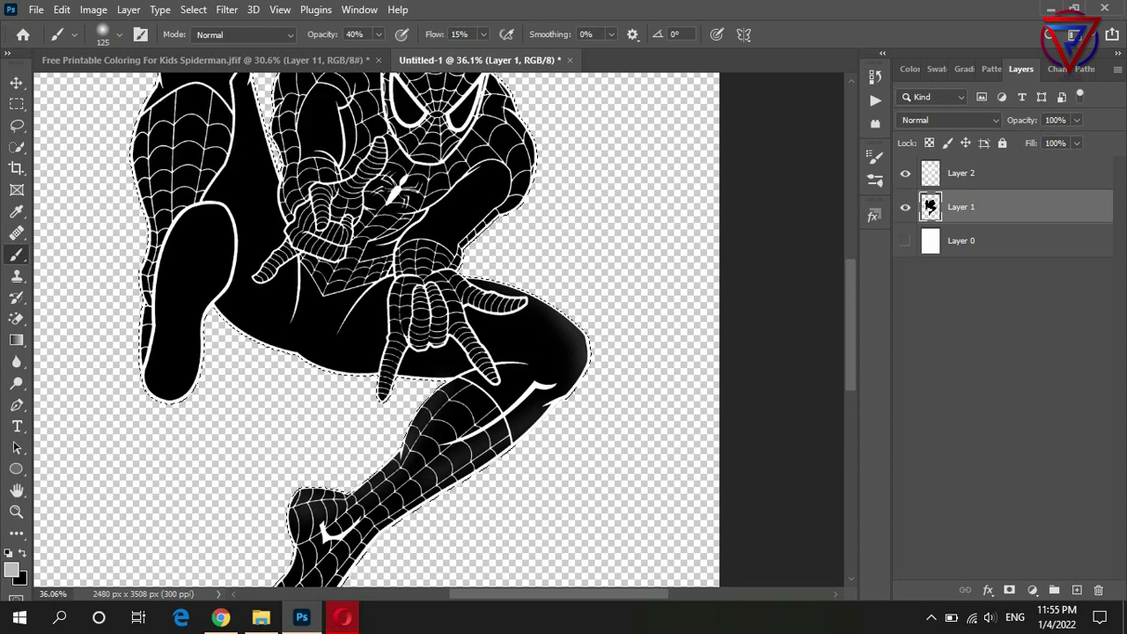
scroll(369, 326, "up", 1)
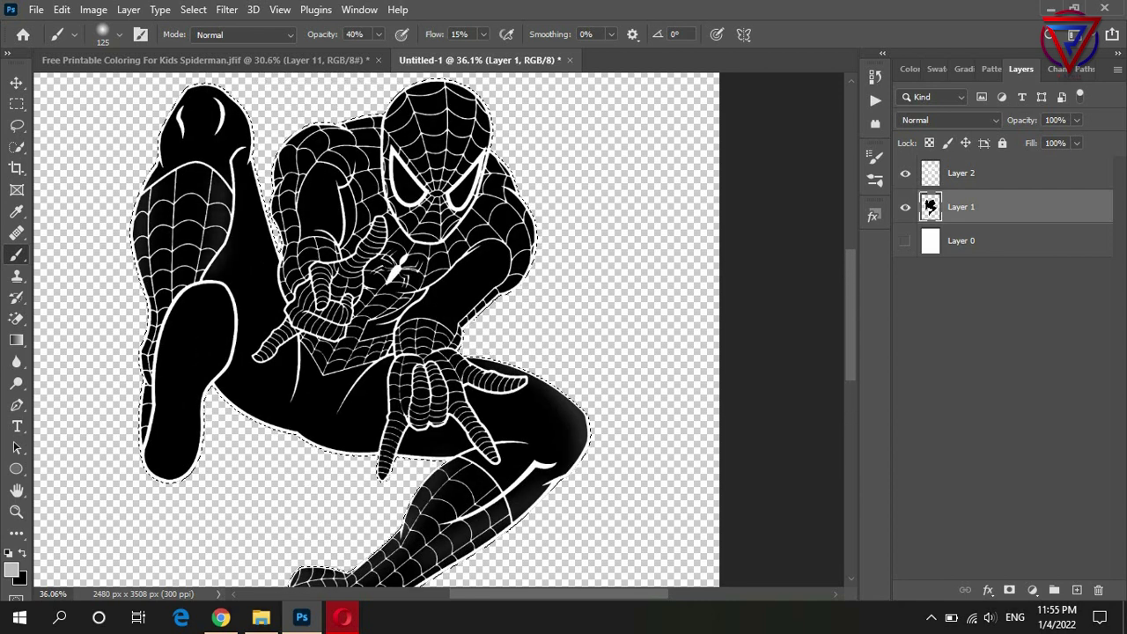
scroll(202, 88, "up", 3)
scroll(202, 88, "up", 2)
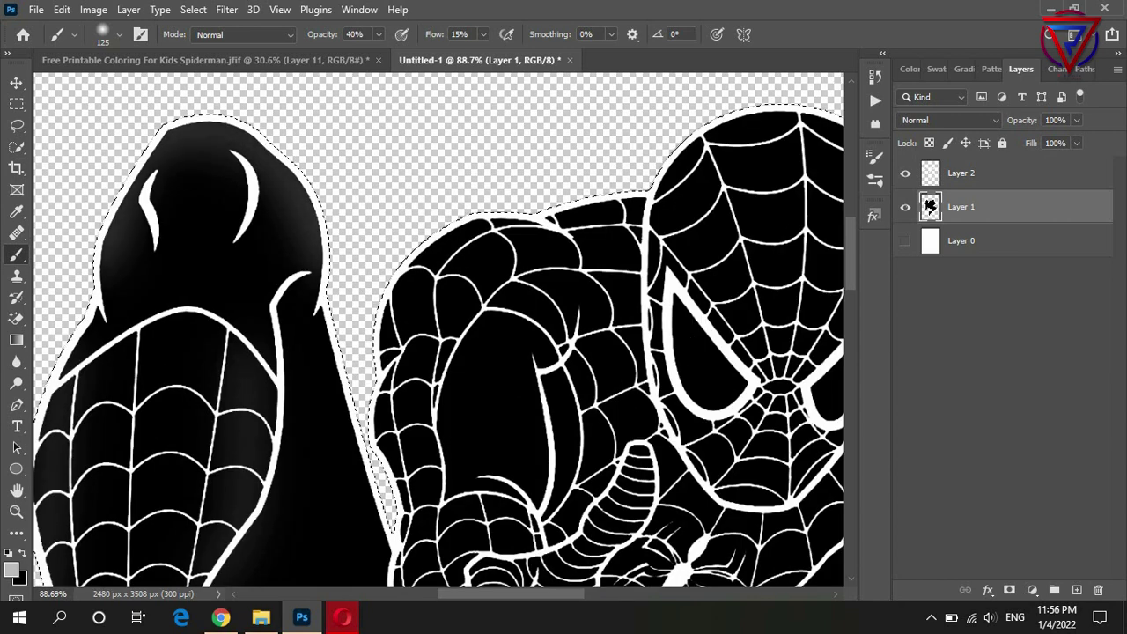
scroll(156, 371, "down", 3)
scroll(366, 368, "up", 3)
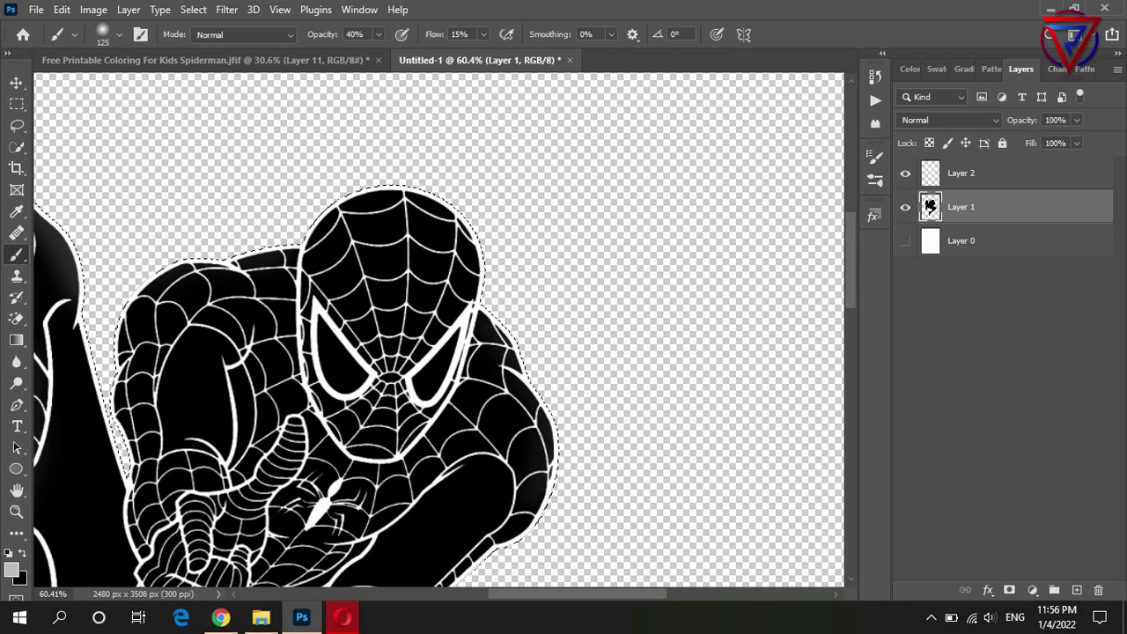
scroll(370, 330, "down", 2)
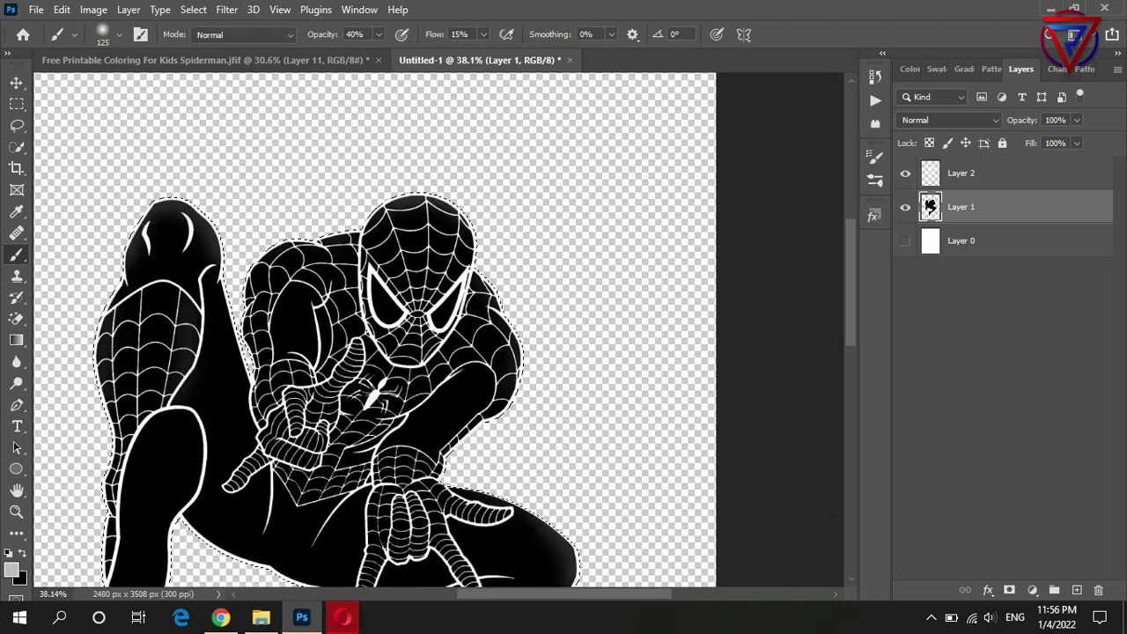
scroll(370, 330, "down", 5)
scroll(370, 331, "down", 5)
scroll(507, 255, "down", 2)
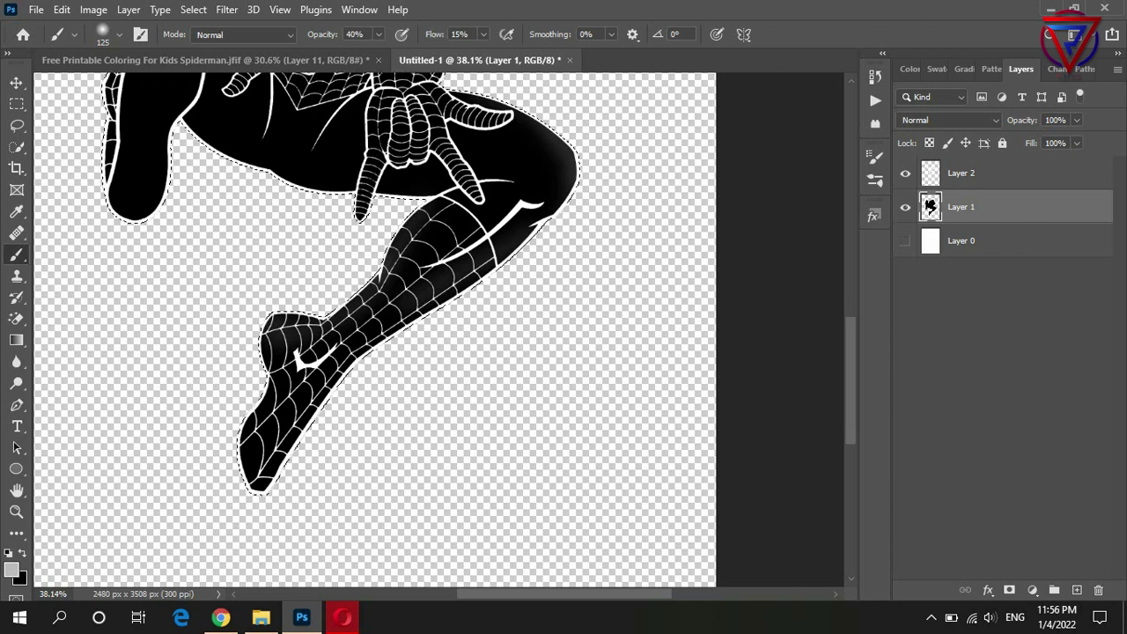
scroll(506, 255, "up", 2)
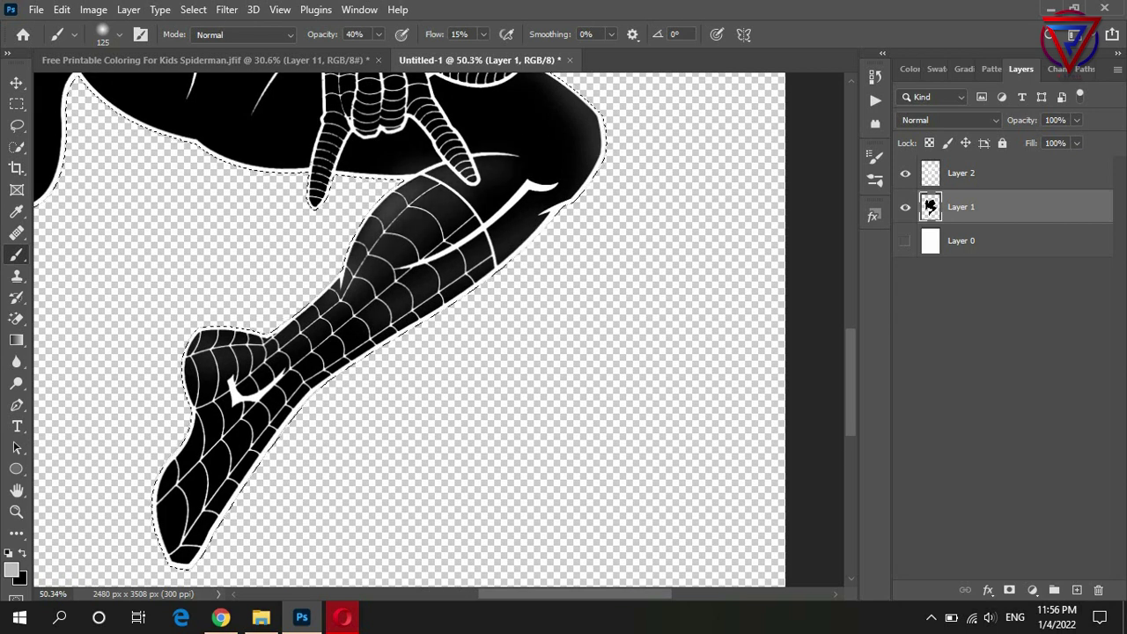
scroll(409, 327, "down", 3)
scroll(408, 328, "up", 2)
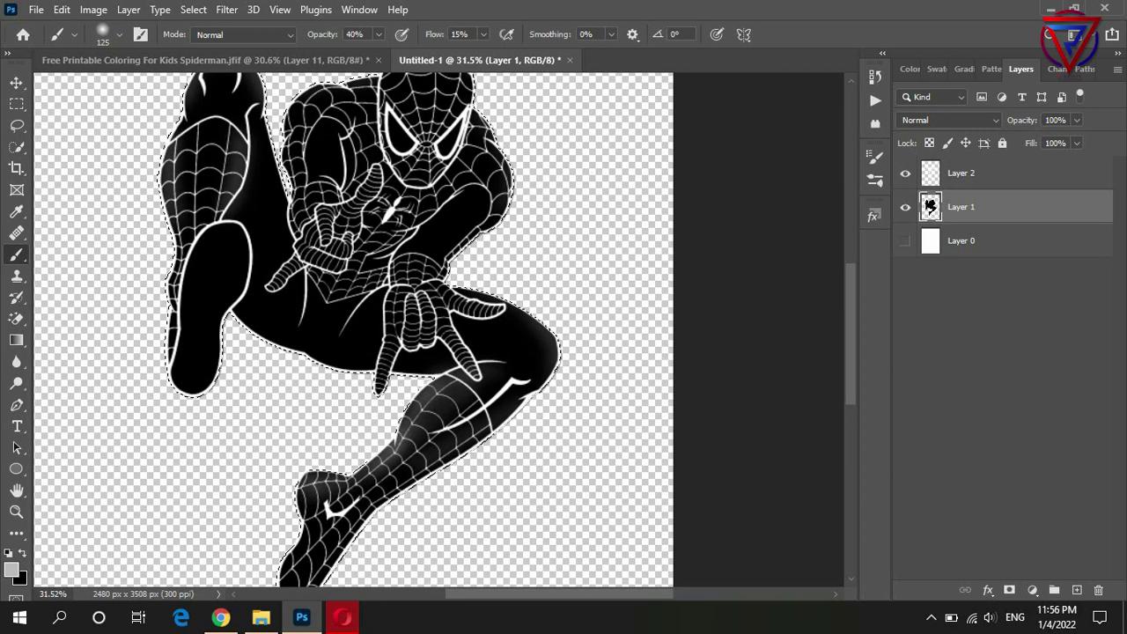
scroll(244, 339, "down", 2)
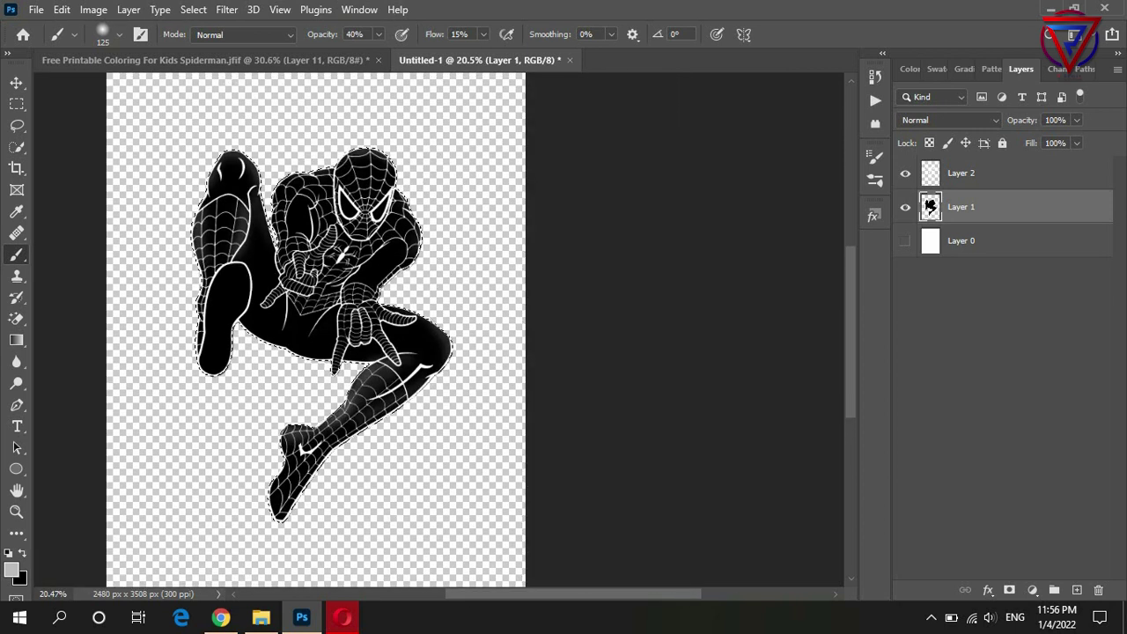
scroll(423, 235, "up", 2)
scroll(422, 235, "up", 2)
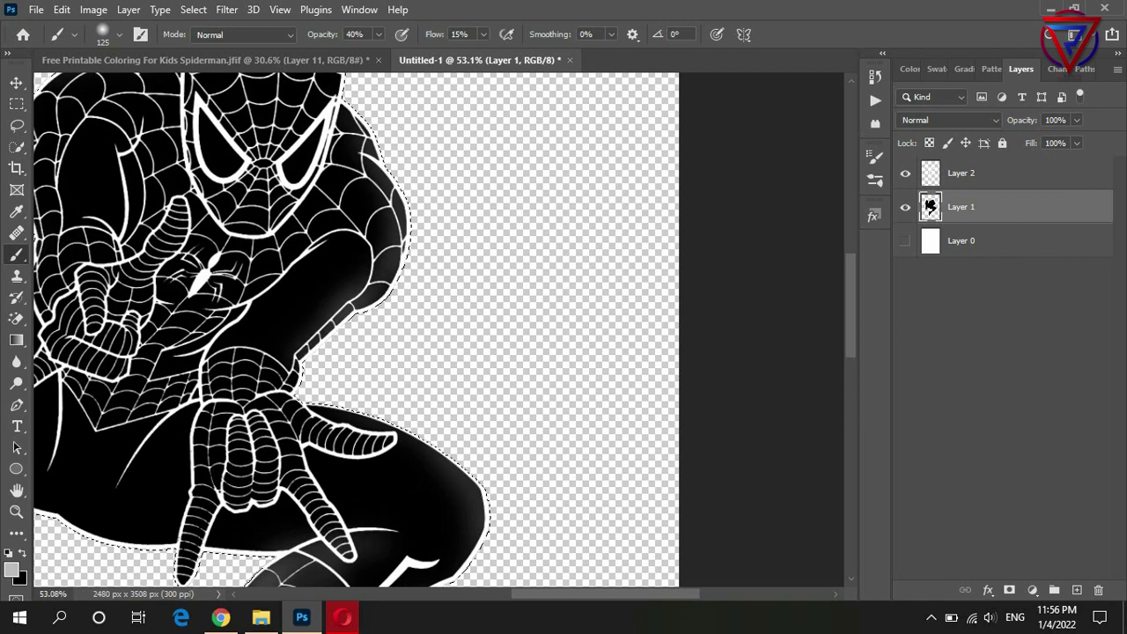
scroll(355, 330, "up", 3)
scroll(355, 329, "up", 1)
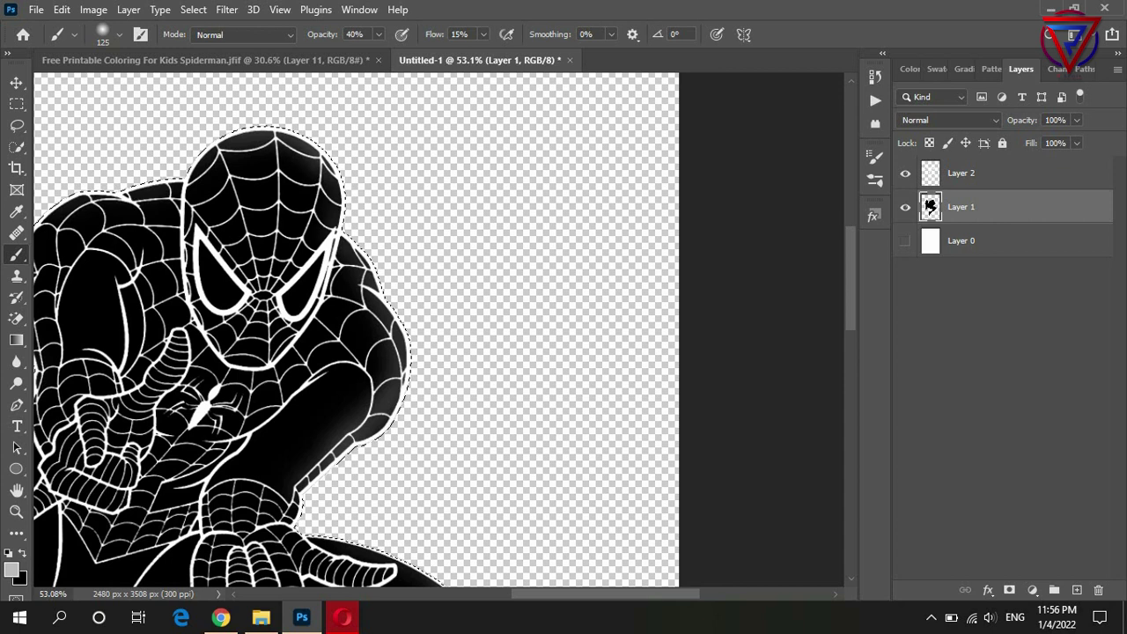
scroll(422, 326, "left", 3)
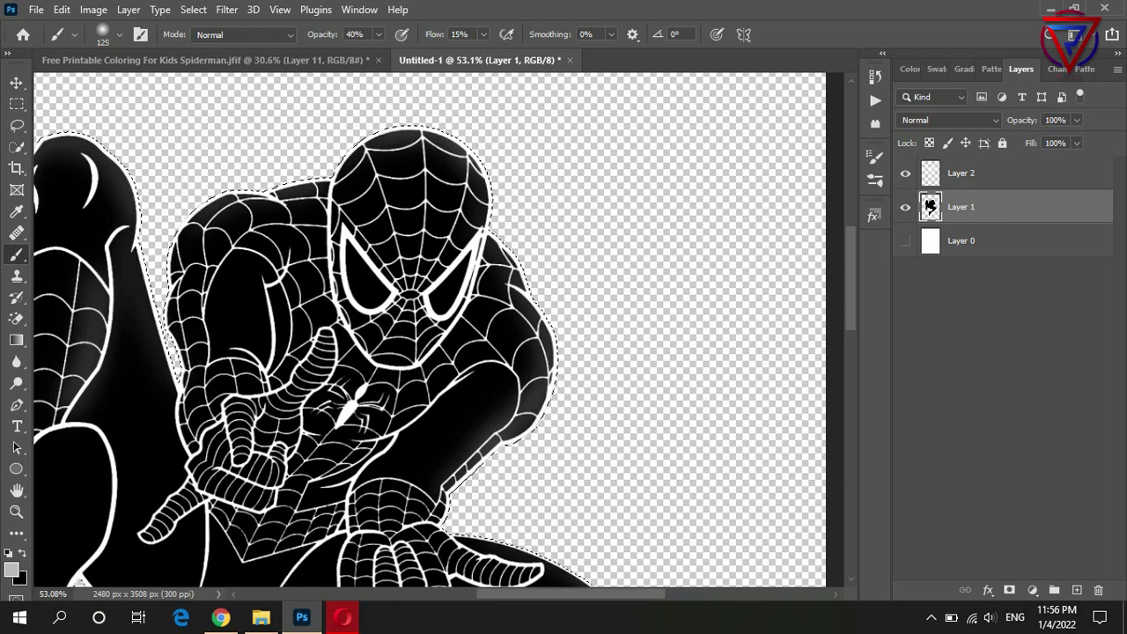
scroll(423, 326, "down", 5)
scroll(423, 326, "down", 4)
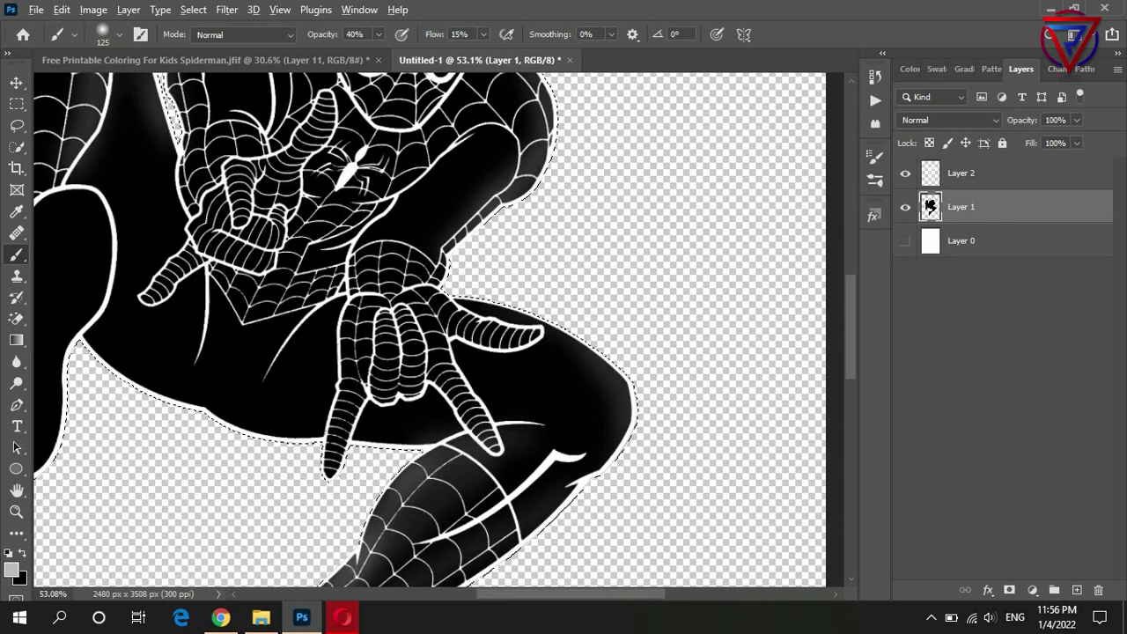
scroll(423, 326, "down", 2)
scroll(352, 440, "down", 1)
scroll(353, 493, "up", 1)
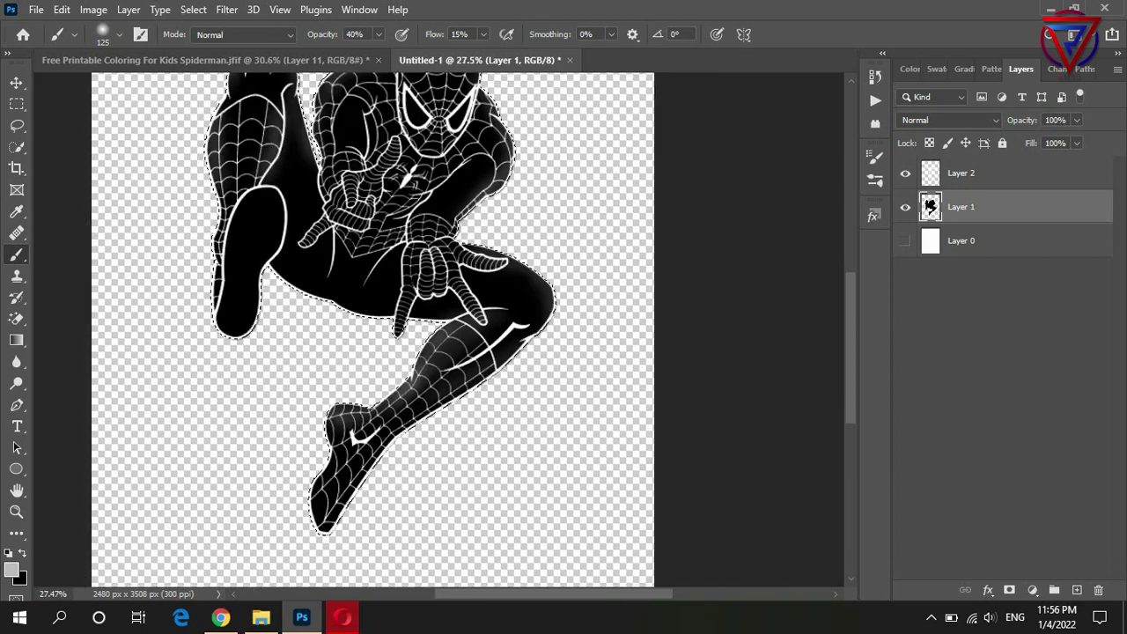
scroll(352, 493, "up", 2)
scroll(352, 493, "up", 2)
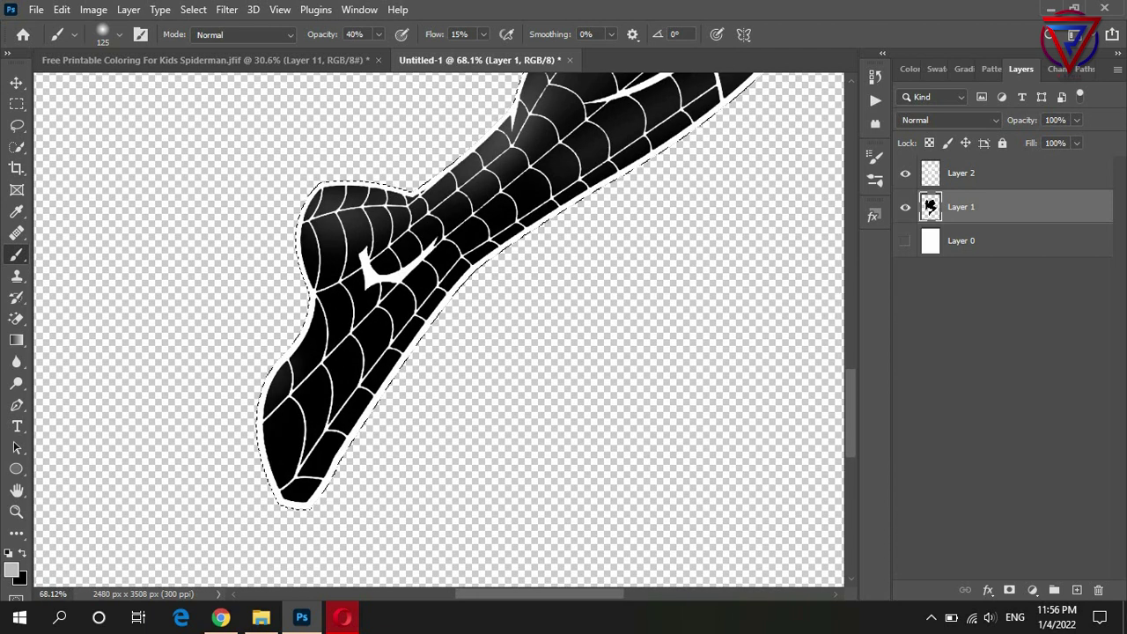
scroll(352, 493, "up", 1)
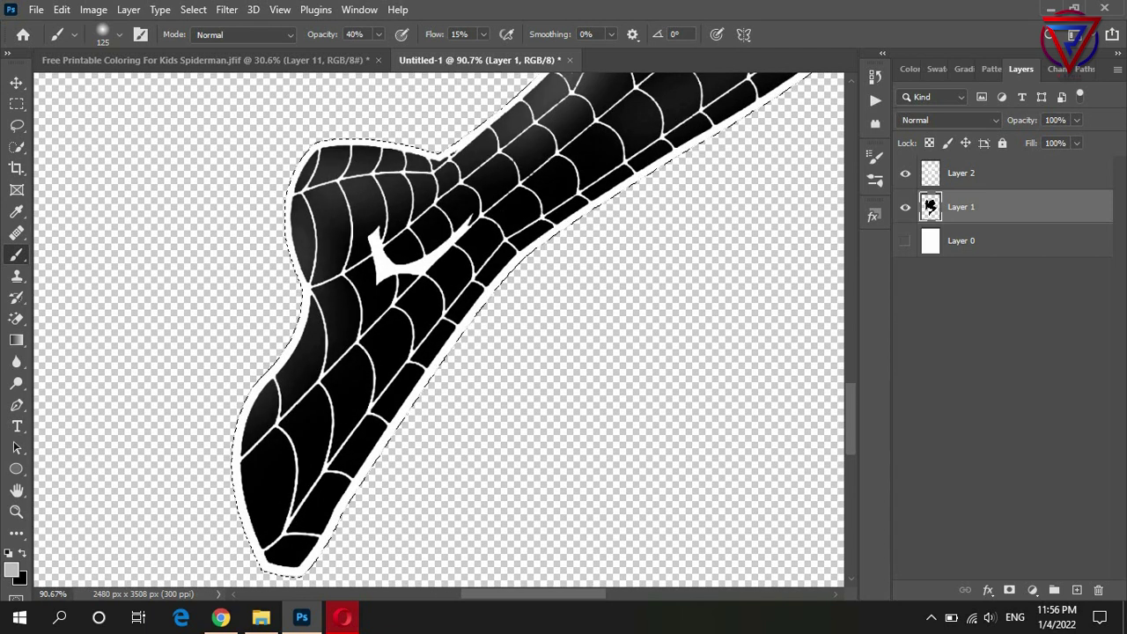
scroll(352, 493, "down", 4)
scroll(353, 493, "up", 2)
scroll(360, 331, "up", 1)
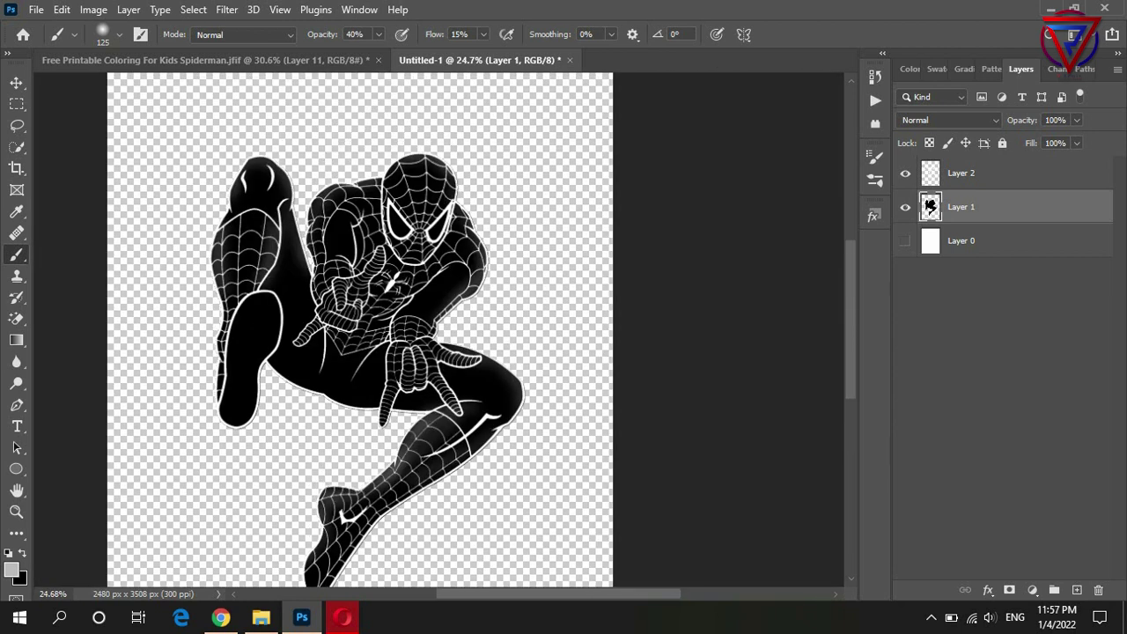
left_click(905, 241)
Drag a red-to-blue radial gradient across Layer 0 behind Spider-Man
key("g")
scroll(370, 317, "down", 1)
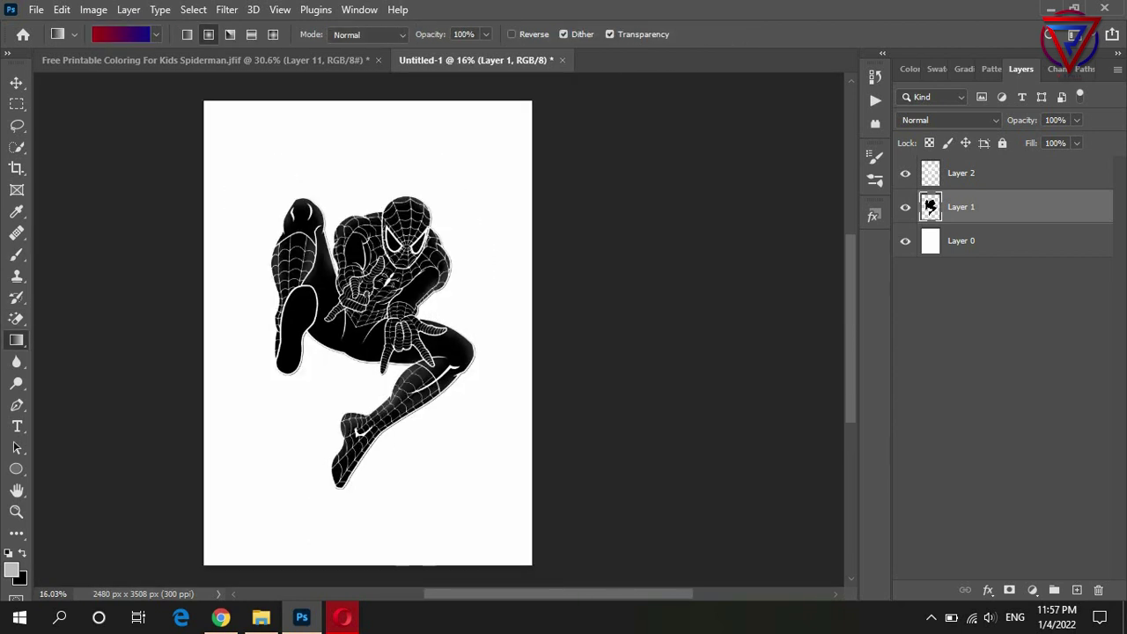
key("alt+bracketleft")
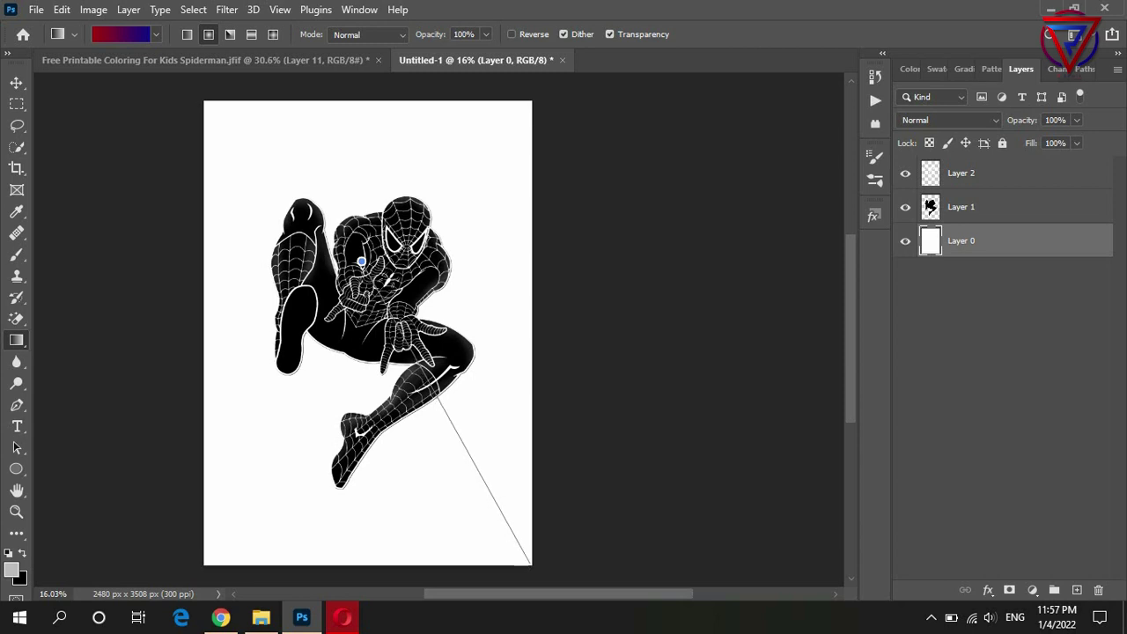
left_click_drag(530, 564, 532, 565)
scroll(370, 335, "up", 1)
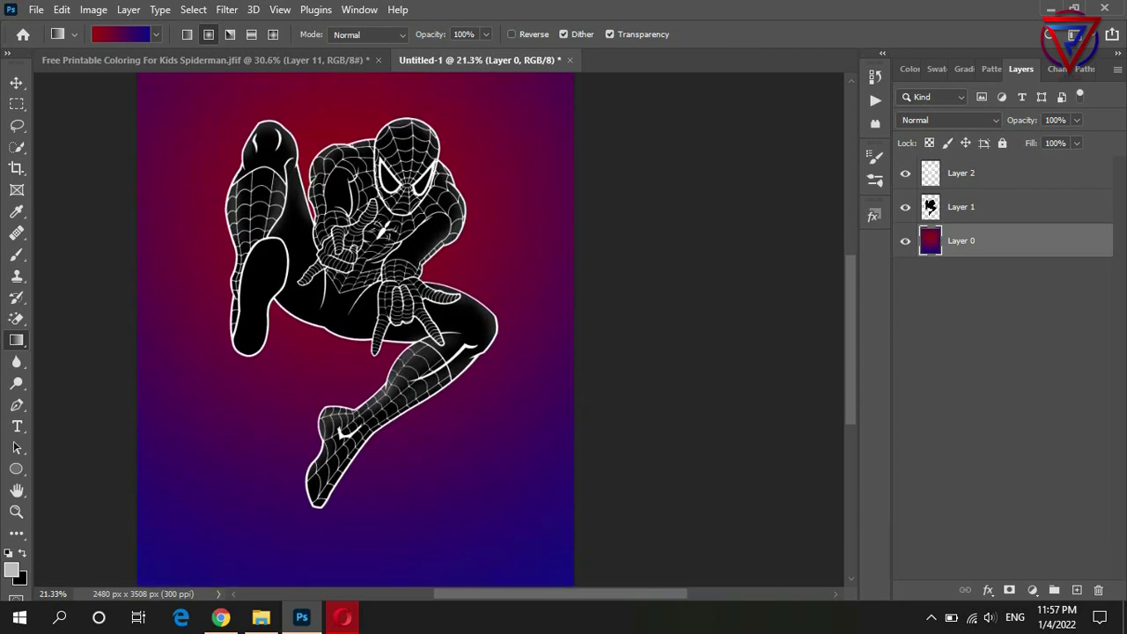
scroll(369, 335, "down", 1)
scroll(367, 352, "down", 2)
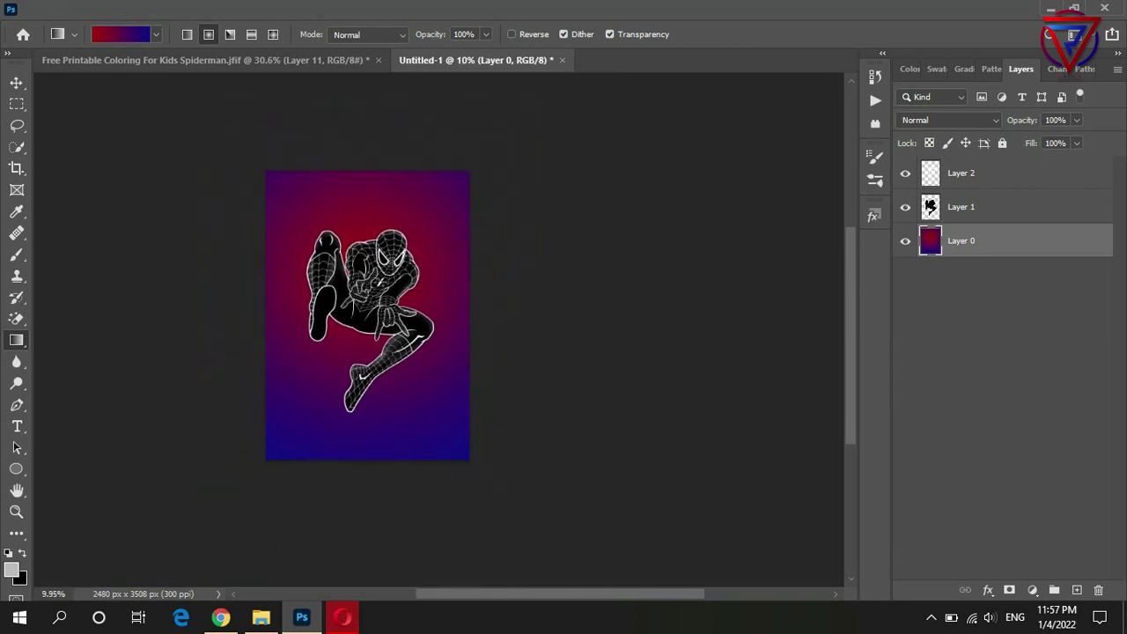
scroll(368, 352, "up", 1)
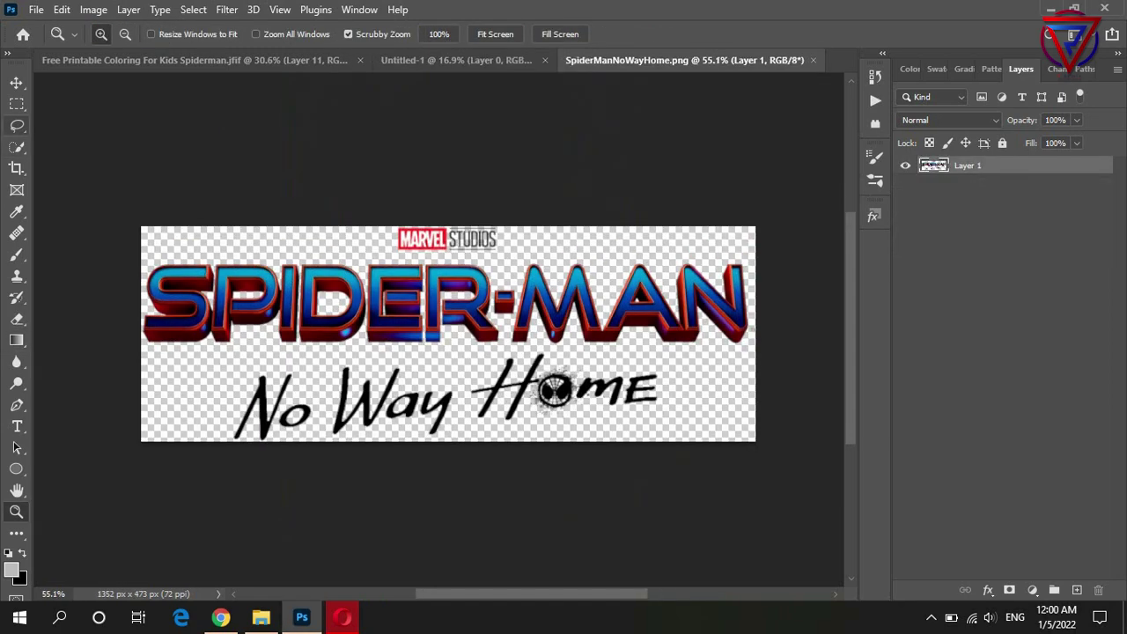
Copy the SPIDER-MAN No Way Home title from the logo PNG into the poster
key("m")
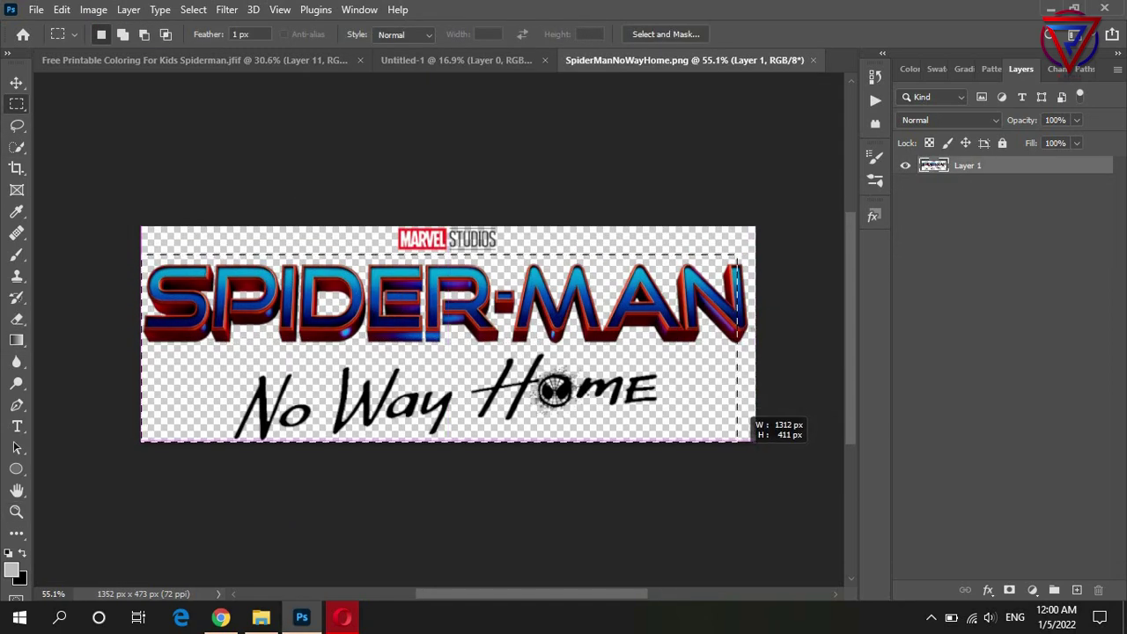
left_click_drag(207, 292, 792, 436)
key("v")
mouse_move(441, 370)
left_mouse_down()
mouse_move(215, 49)
mouse_move(457, 60)
mouse_move(493, 525)
left_mouse_up()
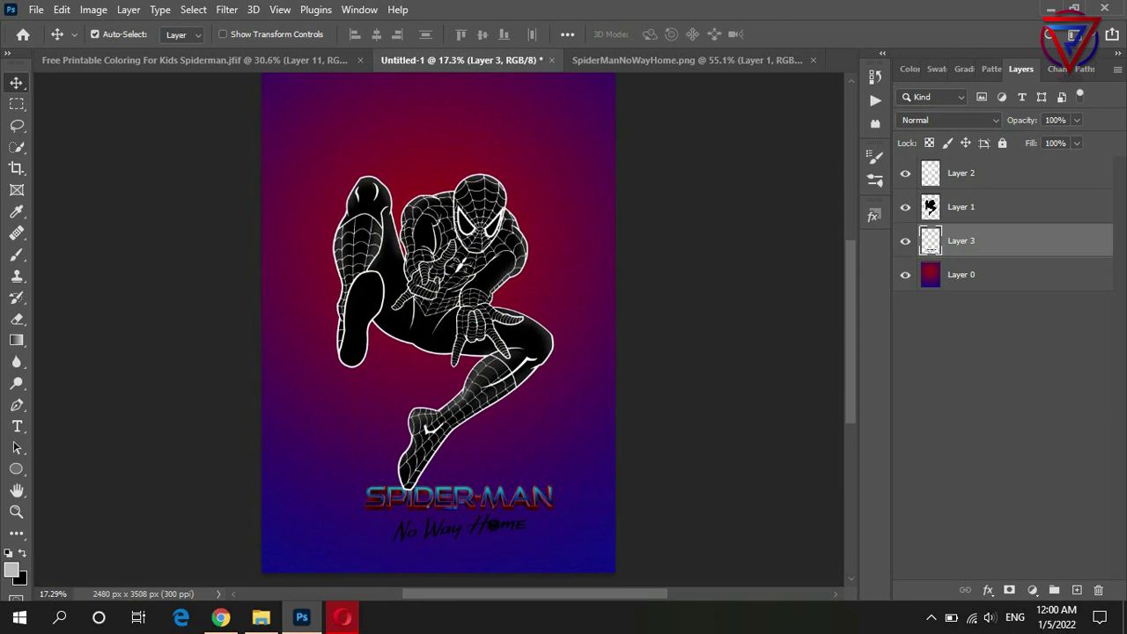
Move Layers 1 and 2 together to raise Spider-Man slightly
left_click(960, 173)
left_click(960, 206, "shift")
left_click_drag(489, 264, 492, 220)
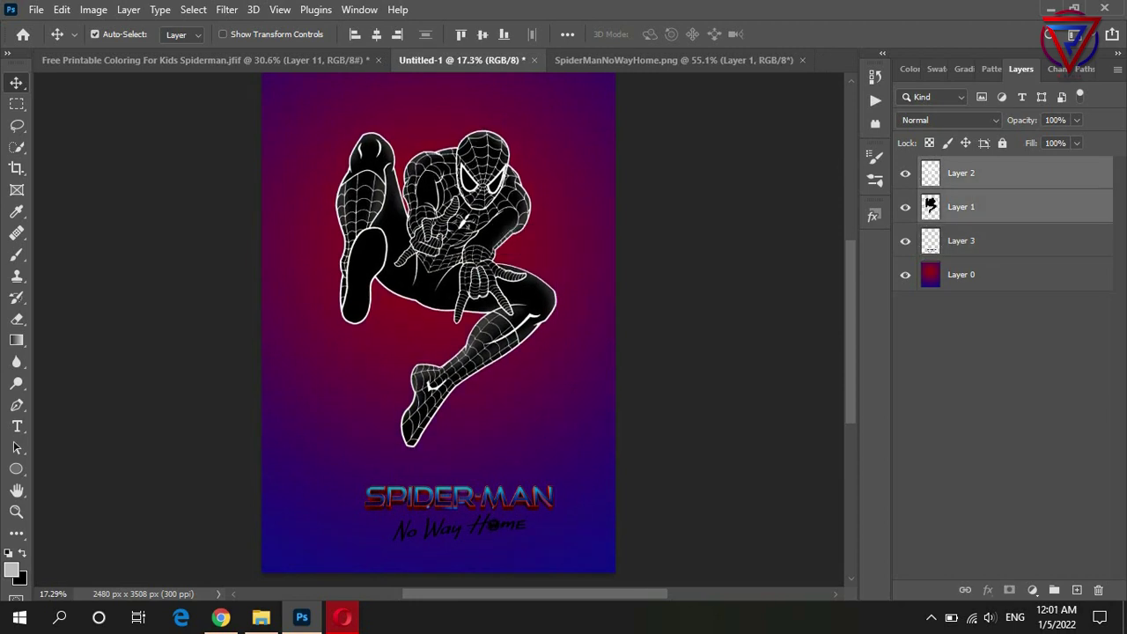
Enlarge the title on Layer 3 and centre it near the poster bottom
left_click(960, 240)
key("ctrl+t")
left_click_drag(558, 482, 611, 470)
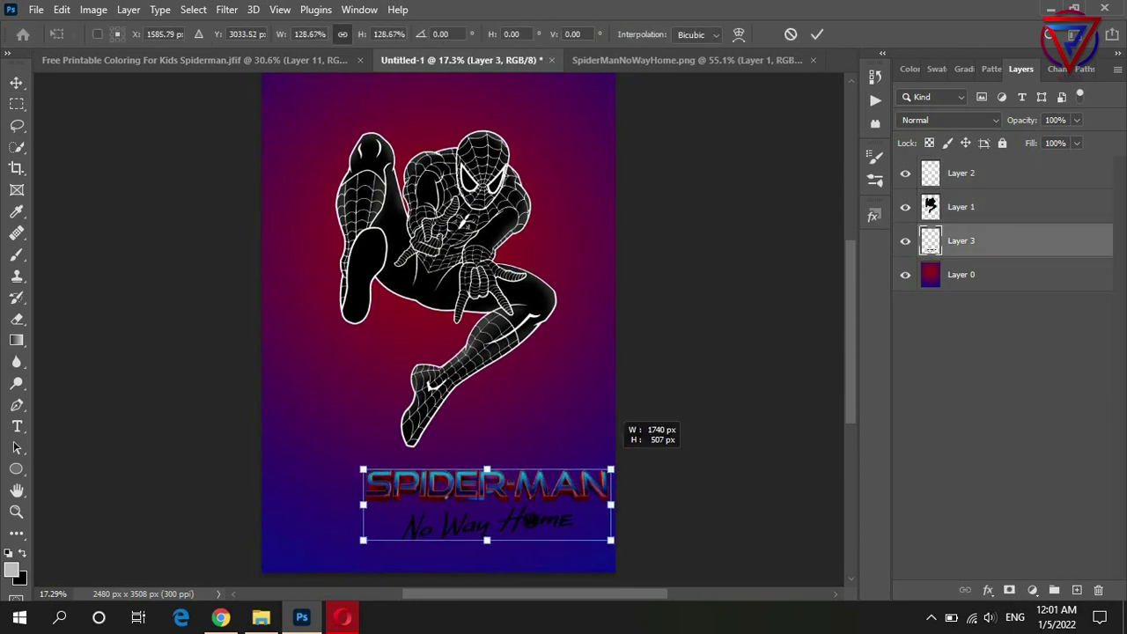
left_click_drag(511, 519, 461, 519)
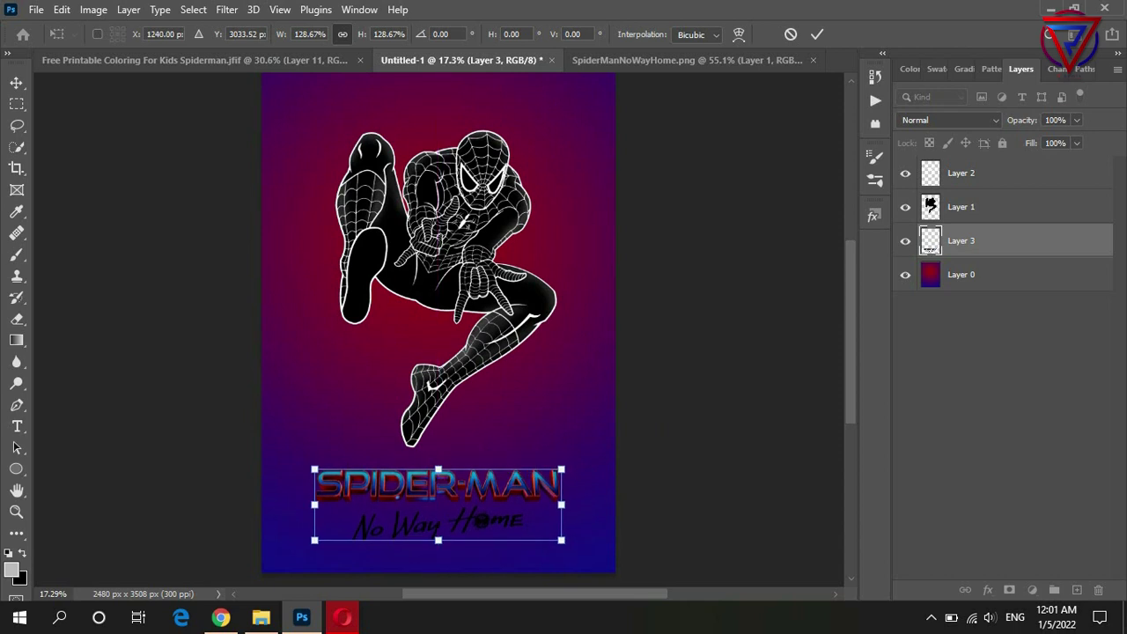
left_click_drag(561, 469, 574, 459)
left_click_drag(493, 471, 493, 486)
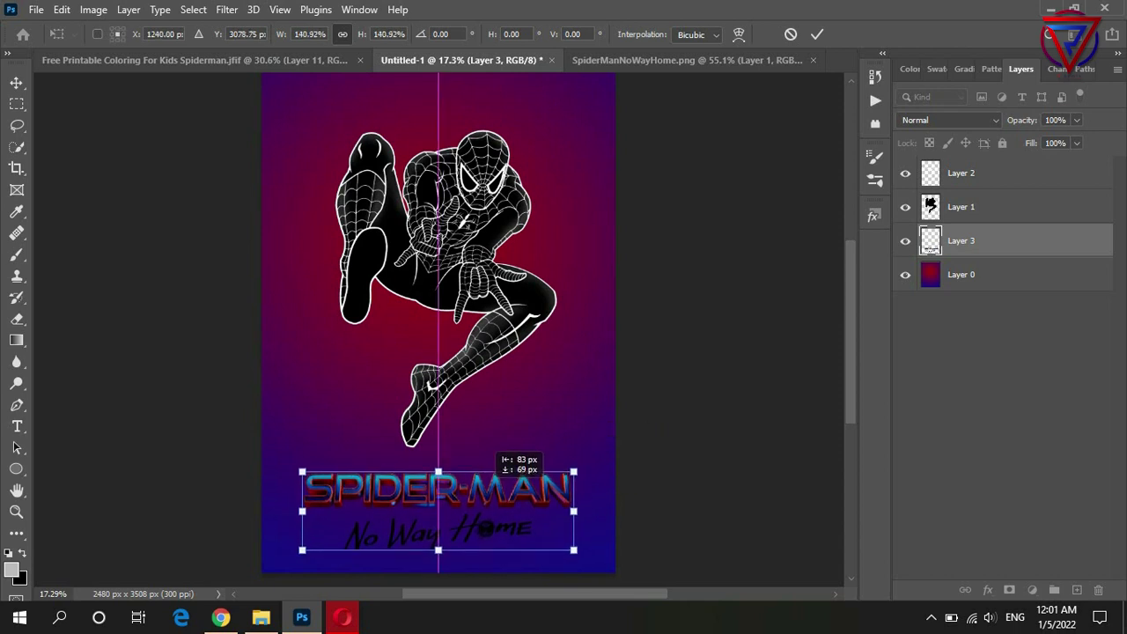
scroll(438, 352, "up", 2)
Select the MARVEL STUDIOS logo in the PNG and drop it near the poster top
left_click(687, 60)
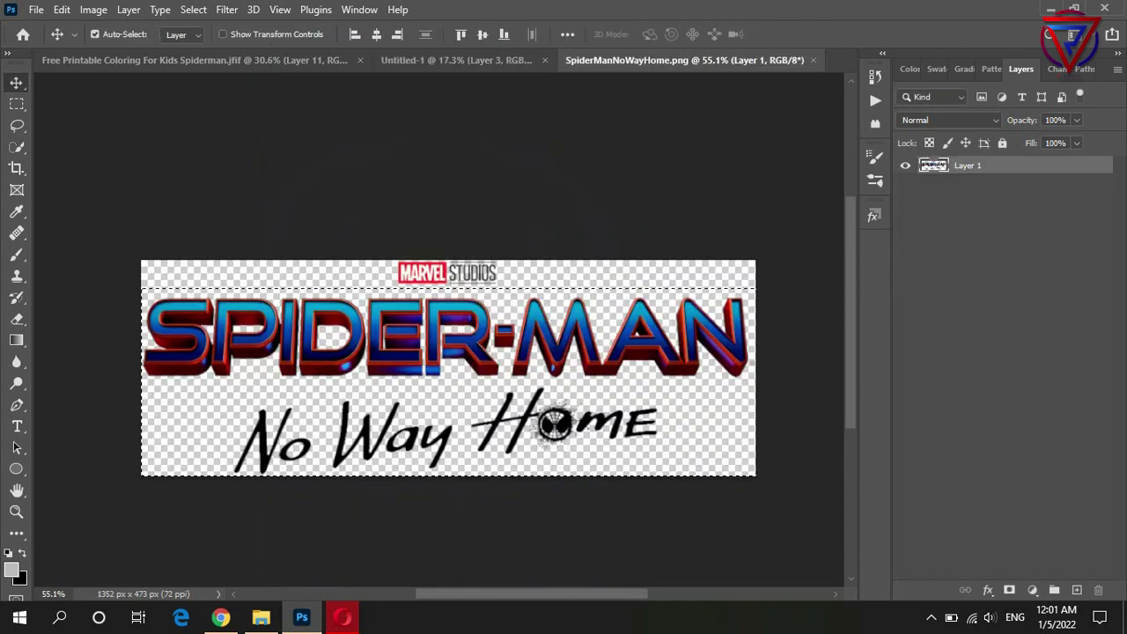
left_click_drag(366, 260, 475, 317)
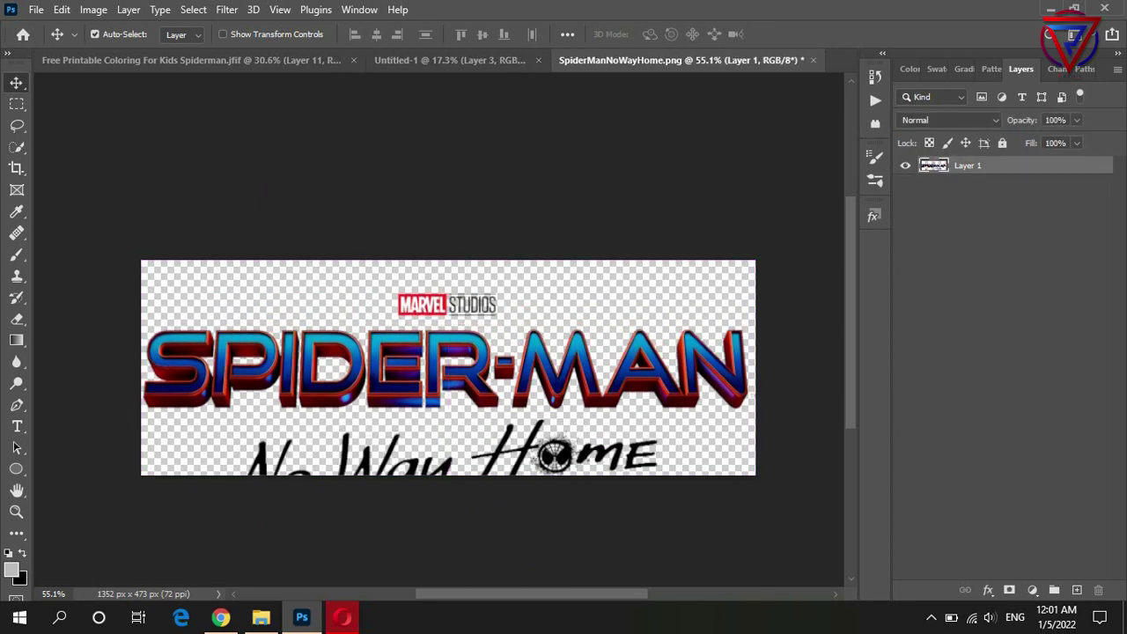
key("m")
left_click_drag(196, 261, 526, 322)
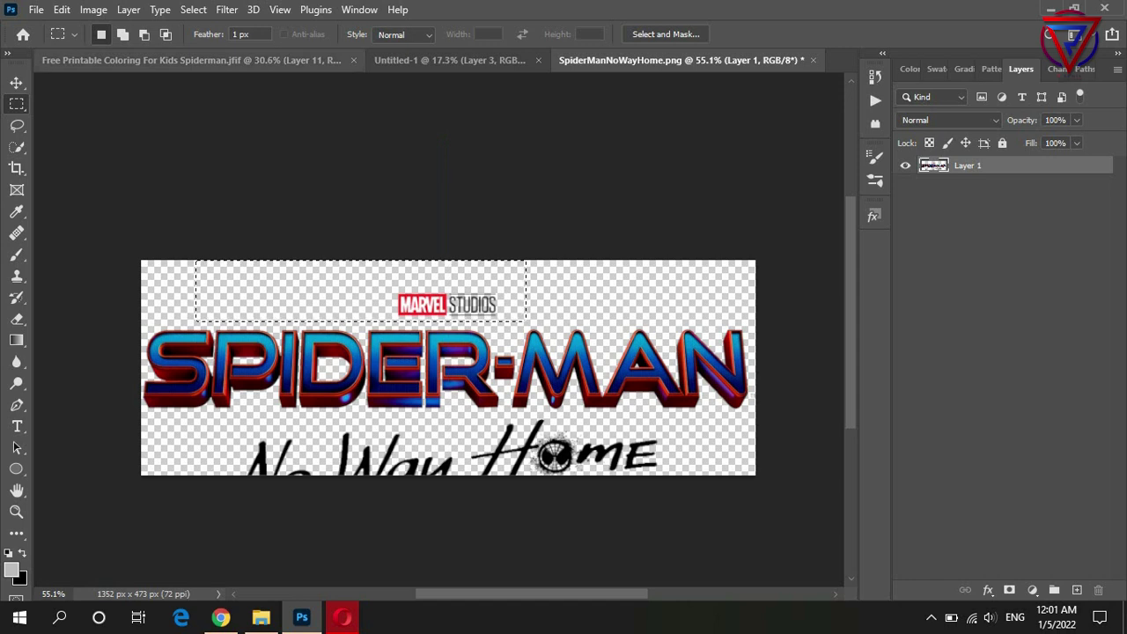
key("v")
left_click_drag(447, 305, 448, 193)
left_click_drag(449, 60, 423, 107)
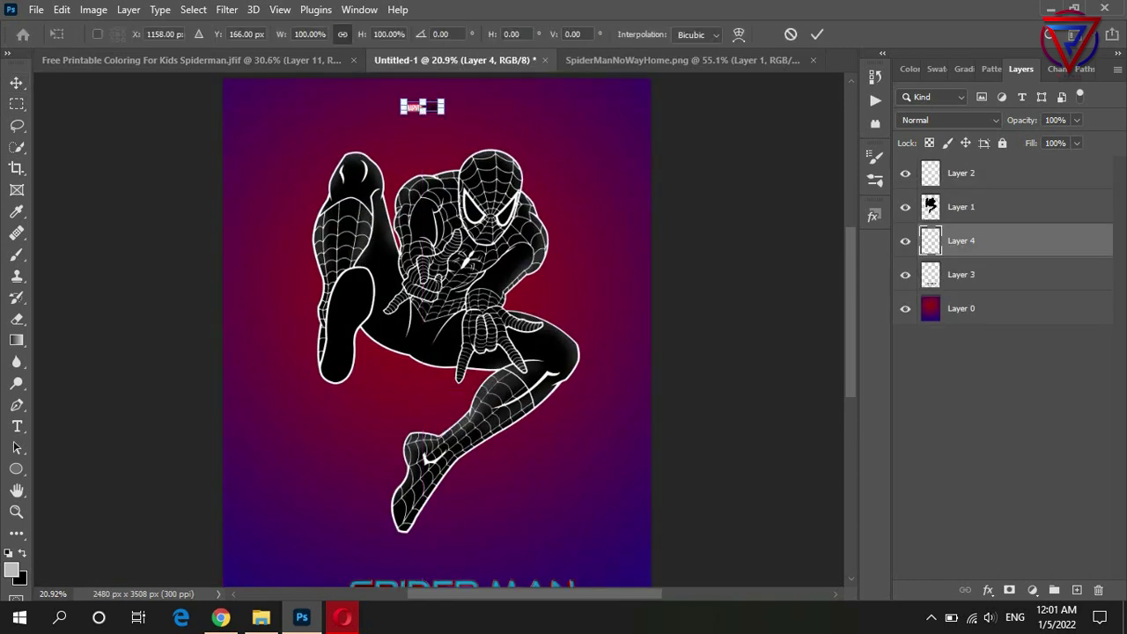
Scale the logo to about 417.55%, centre it at the top, and fit the view
key("ctrl+t")
left_click_drag(440, 112, 564, 150)
mouse_move(475, 124)
left_mouse_down()
mouse_move(497, 84)
mouse_move(487, 88)
mouse_move(487, 74)
left_mouse_up()
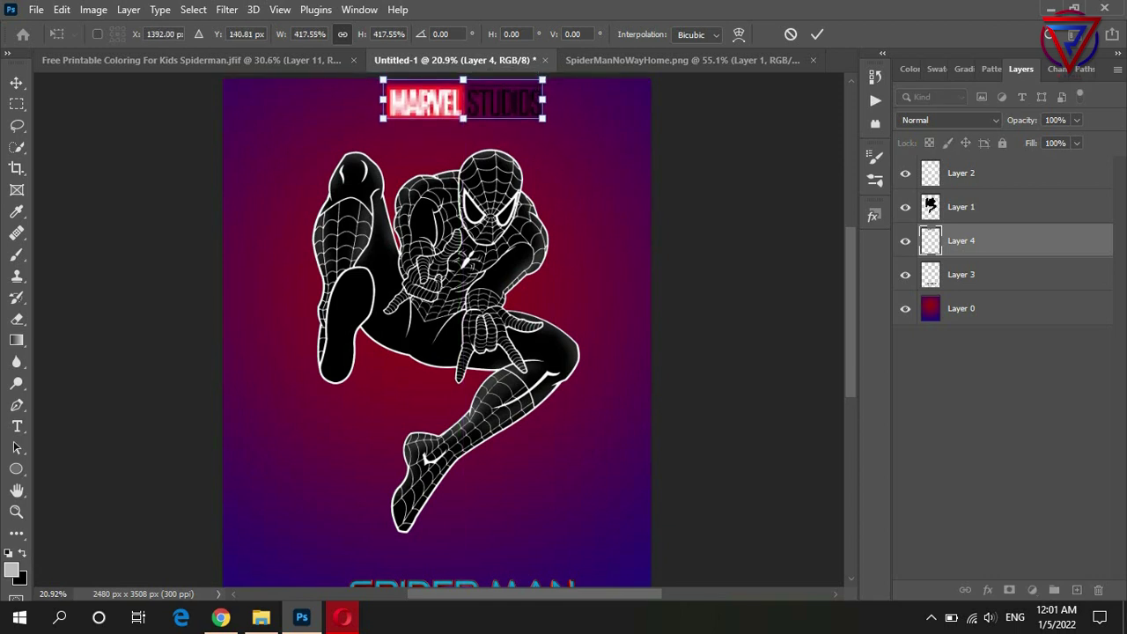
key("Return")
key("ctrl+0")
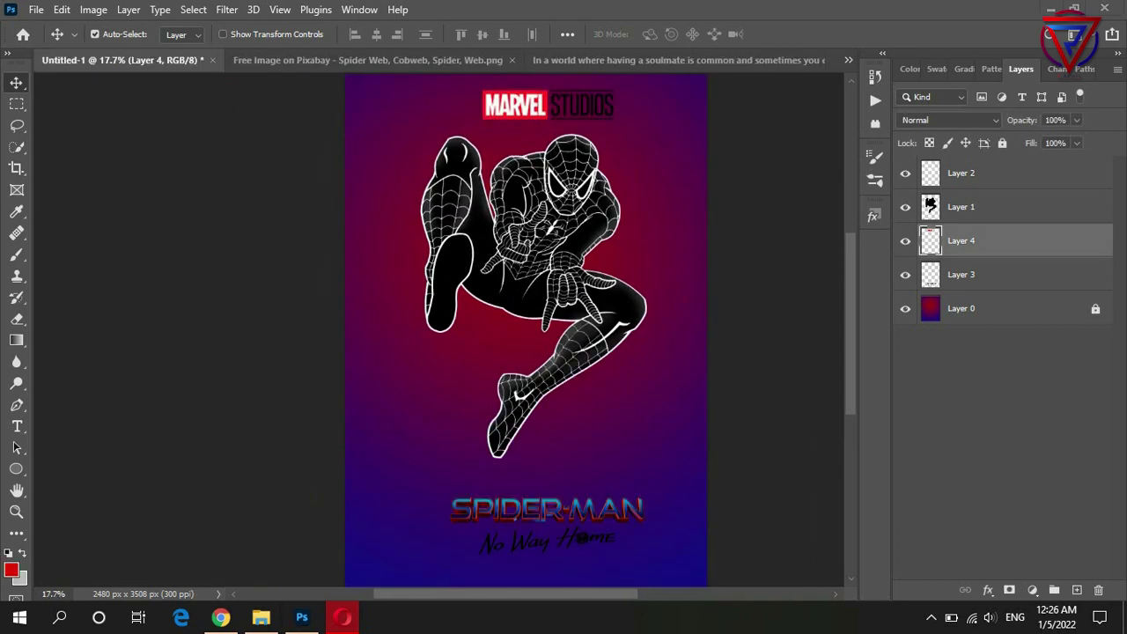
Add an Outer Glow layer style to the title on Layer 3
key("alt+bracketleft")
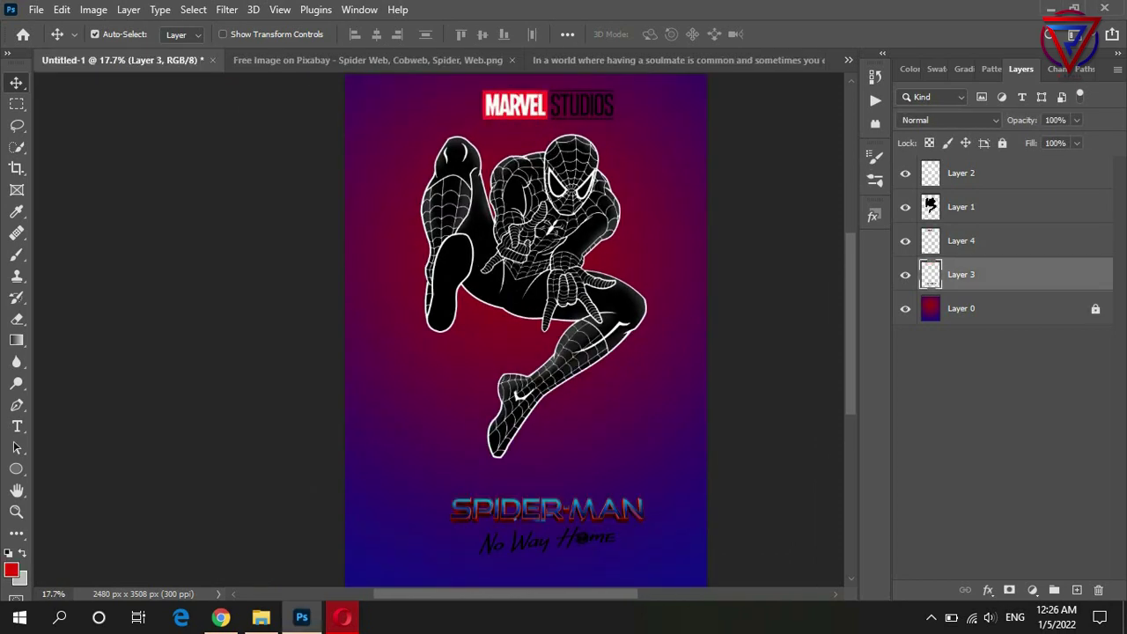
double_click(1012, 274)
left_click_drag(440, 191, 803, 165)
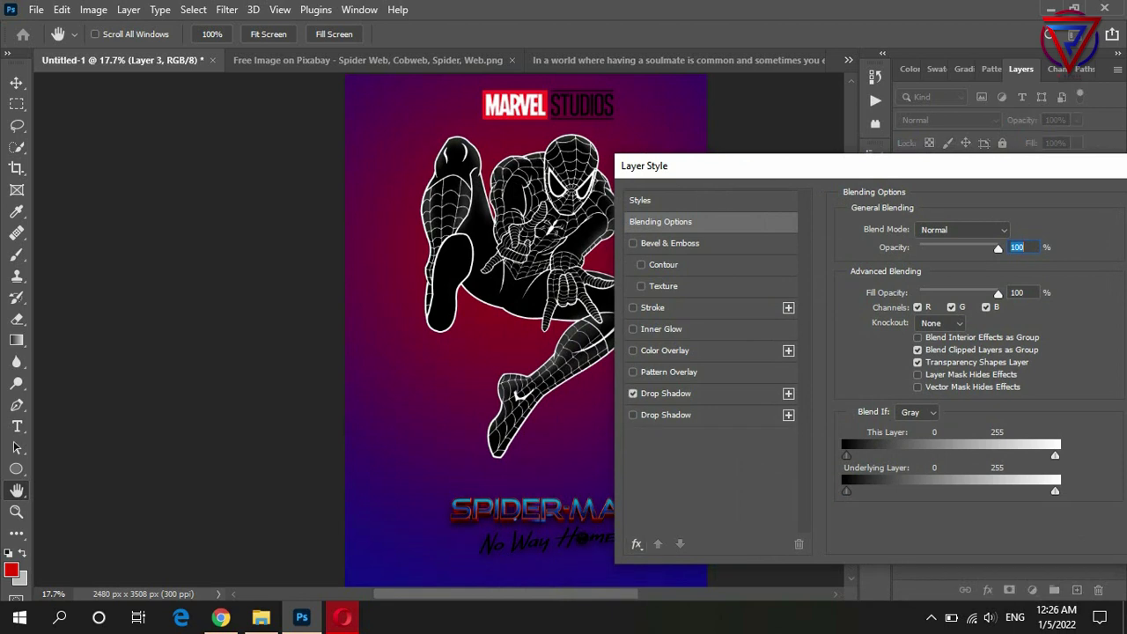
left_click(635, 543)
left_click(678, 473)
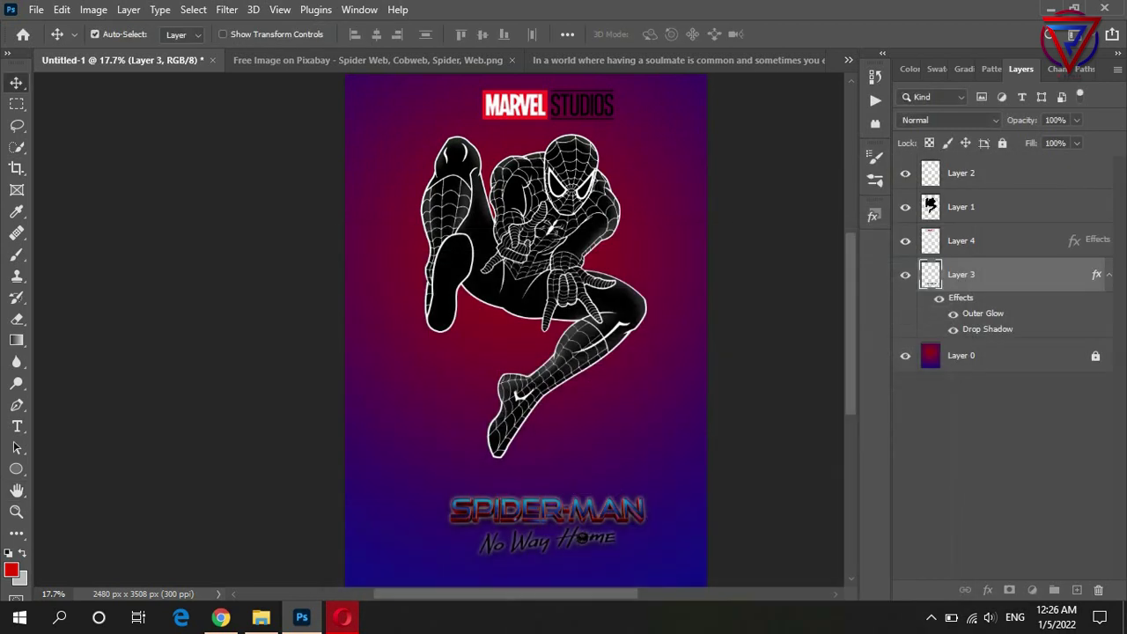
Copy Layer 3's glow and shadow effects to Layer 4 and nudge the title left
left_click_drag(1084, 239, 1084, 241)
scroll(622, 337, "down", 3)
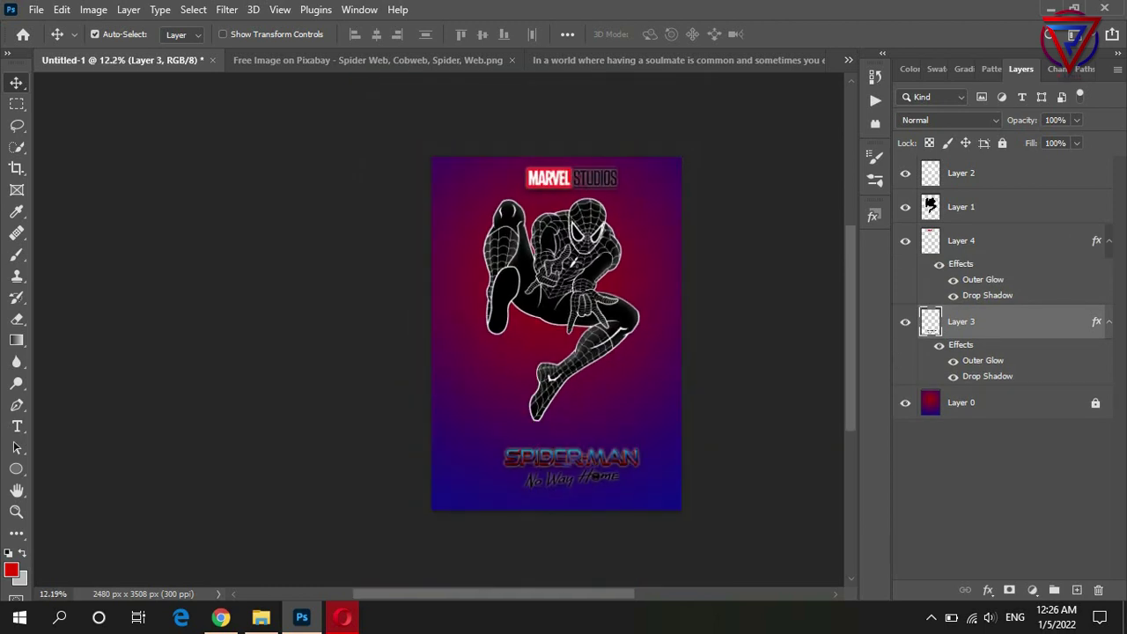
left_click_drag(595, 475, 583, 485)
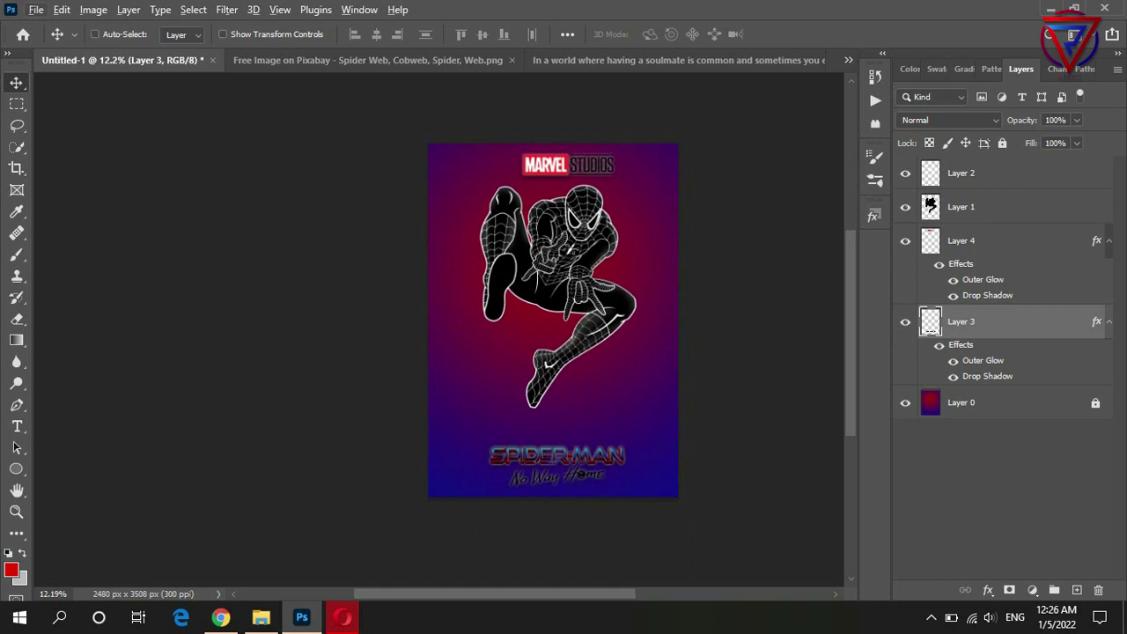
Turn on auto-select and load Layer 2's outline pixels as a selection
left_click(95, 33)
left_click(1013, 173)
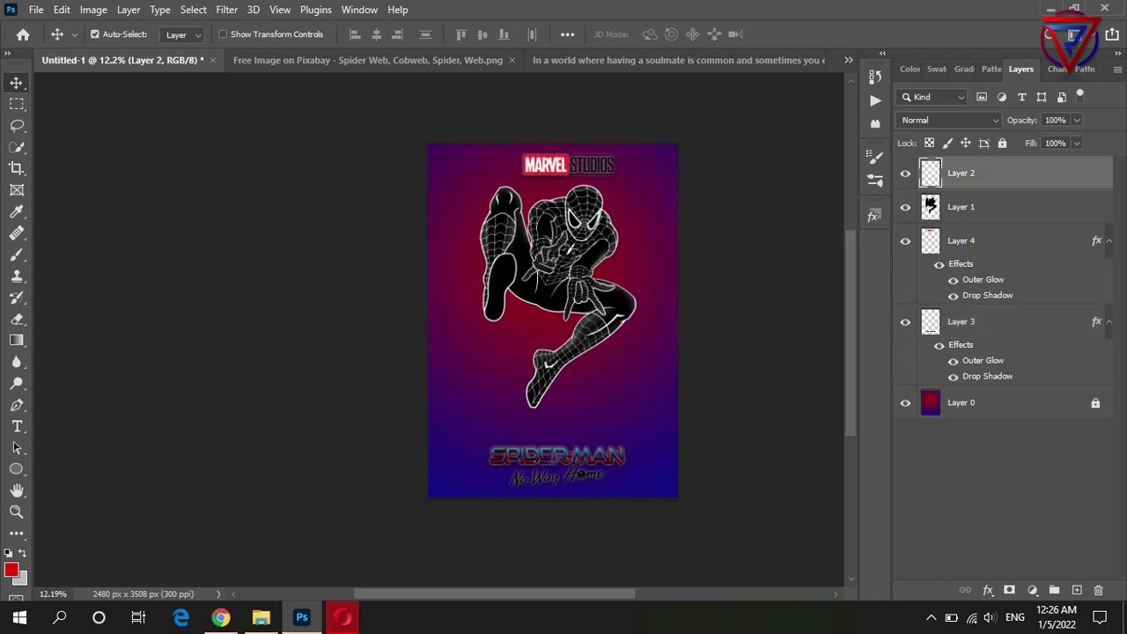
left_click(931, 206, "ctrl")
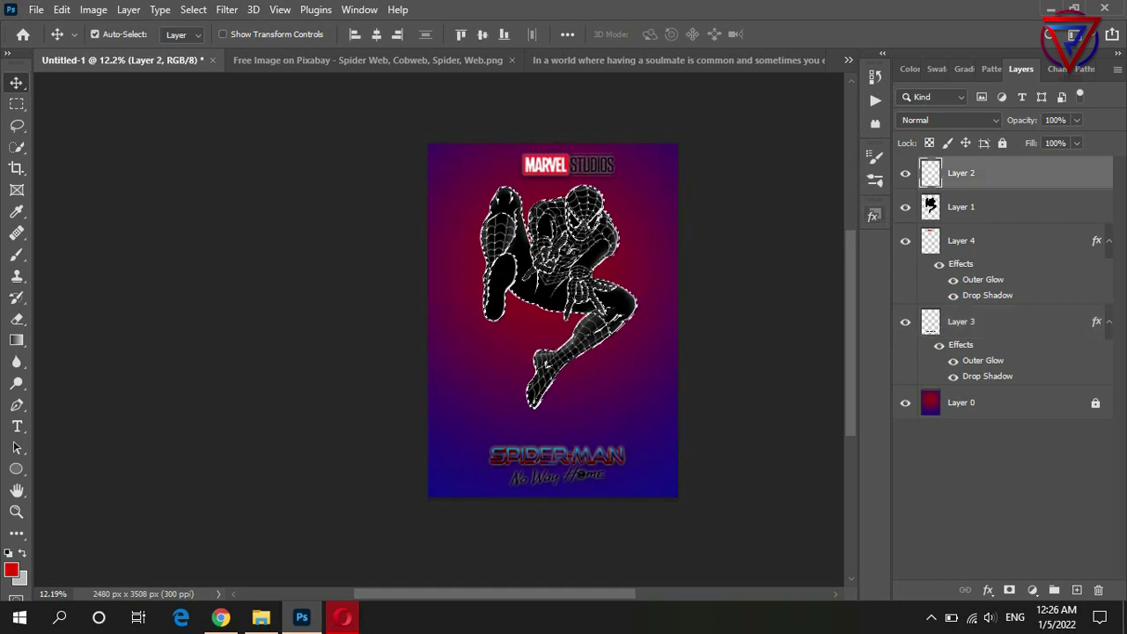
scroll(620, 236, "up", 5)
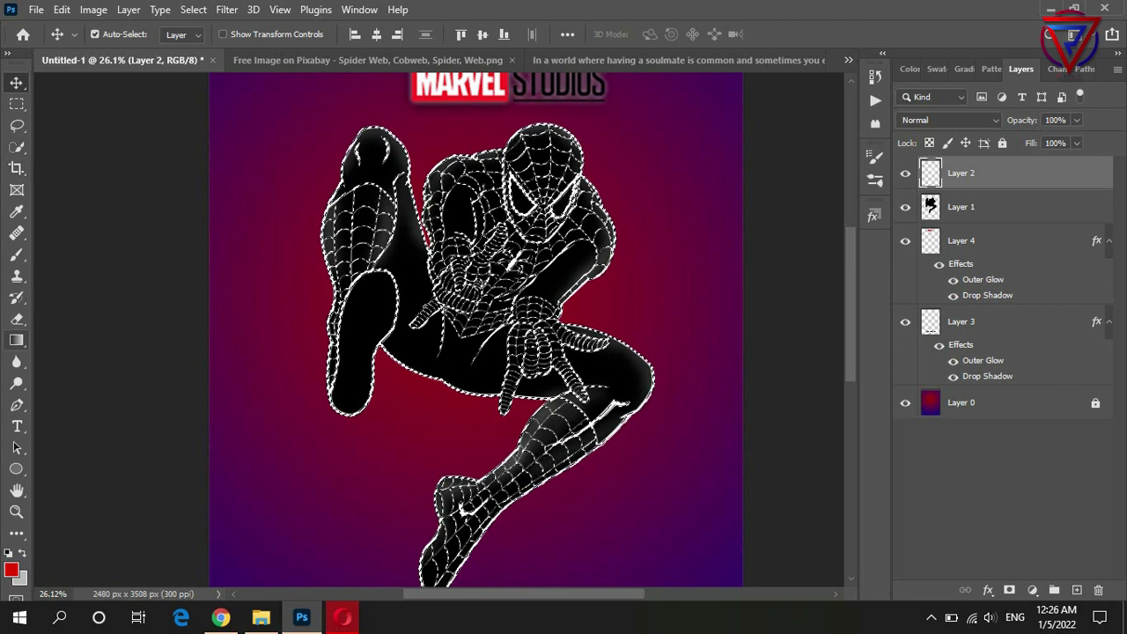
Sweep a yellow-to-red gradient across the selected lines and deselect
left_click(17, 340)
left_click_drag(333, 228, 427, 247)
scroll(539, 299, "down", 5, "alt")
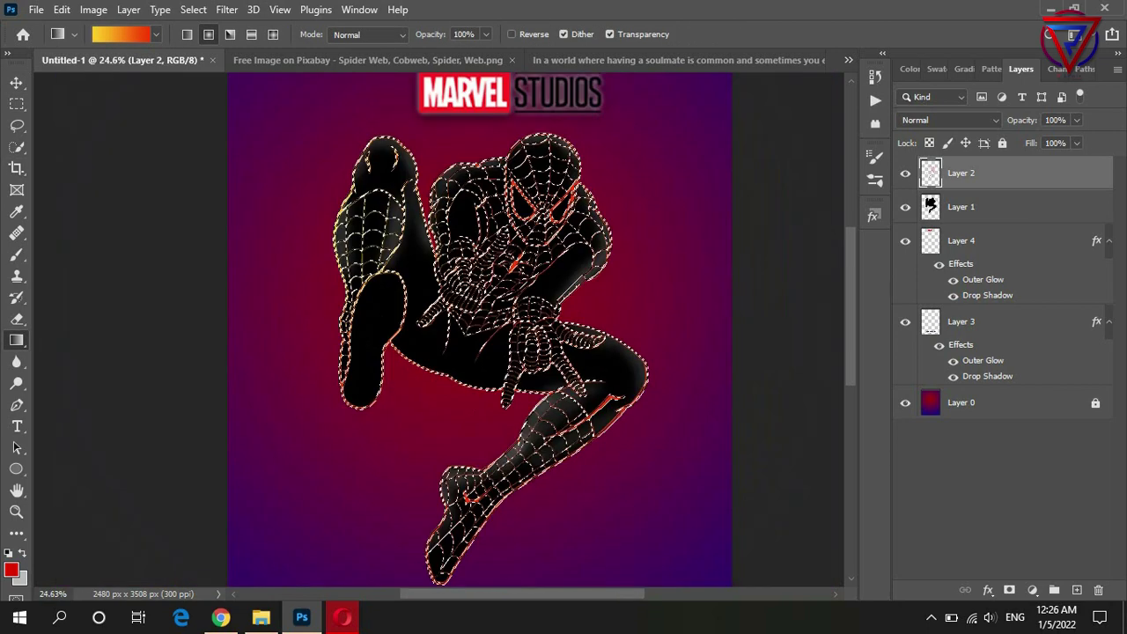
key("ctrl+d")
scroll(529, 316, "up", 2, "alt")
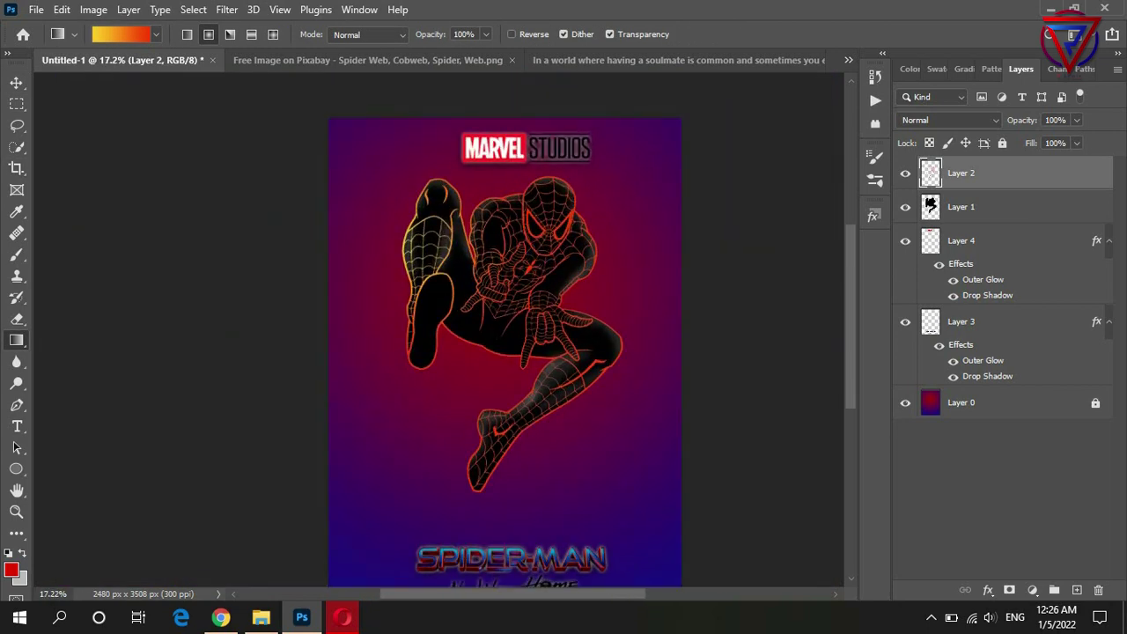
double_click(1039, 173)
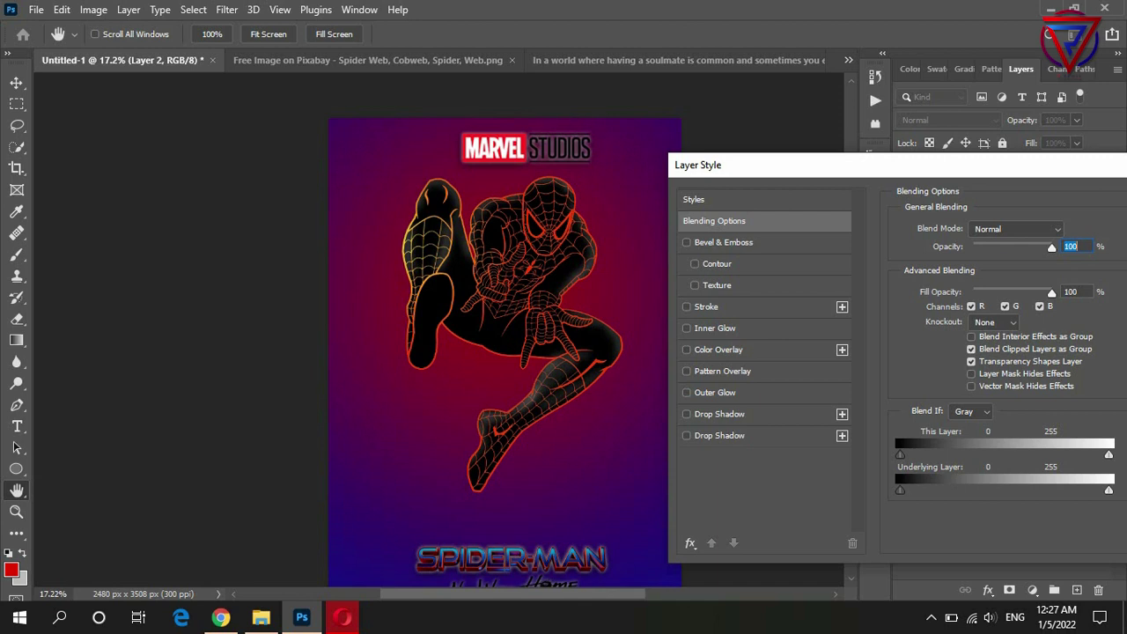
left_click(687, 392)
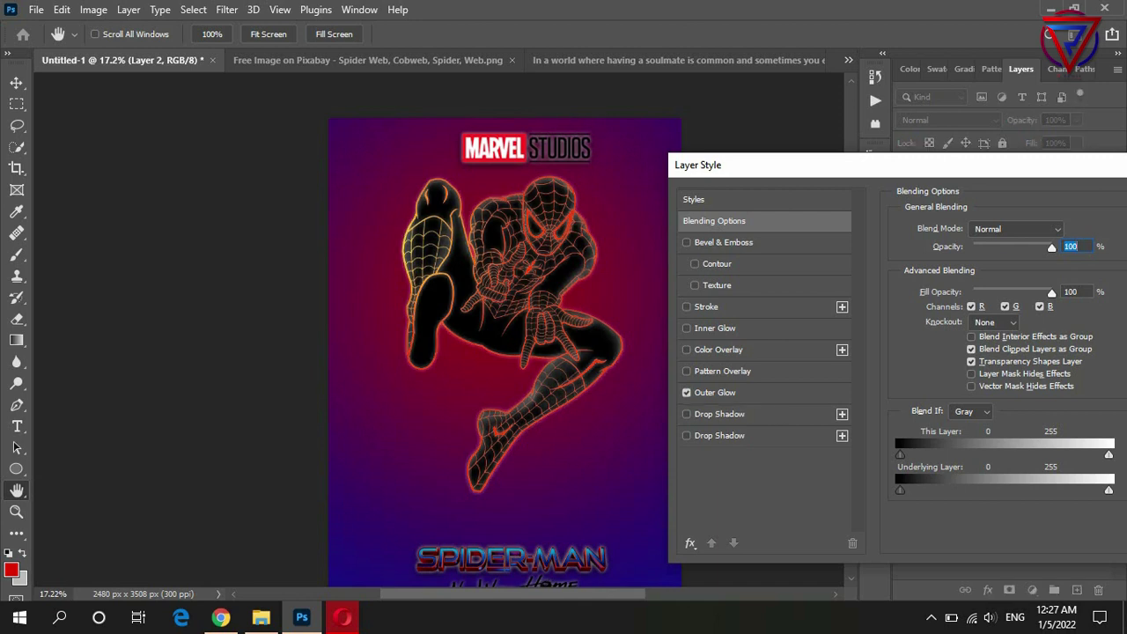
left_click_drag(748, 165, 670, 97)
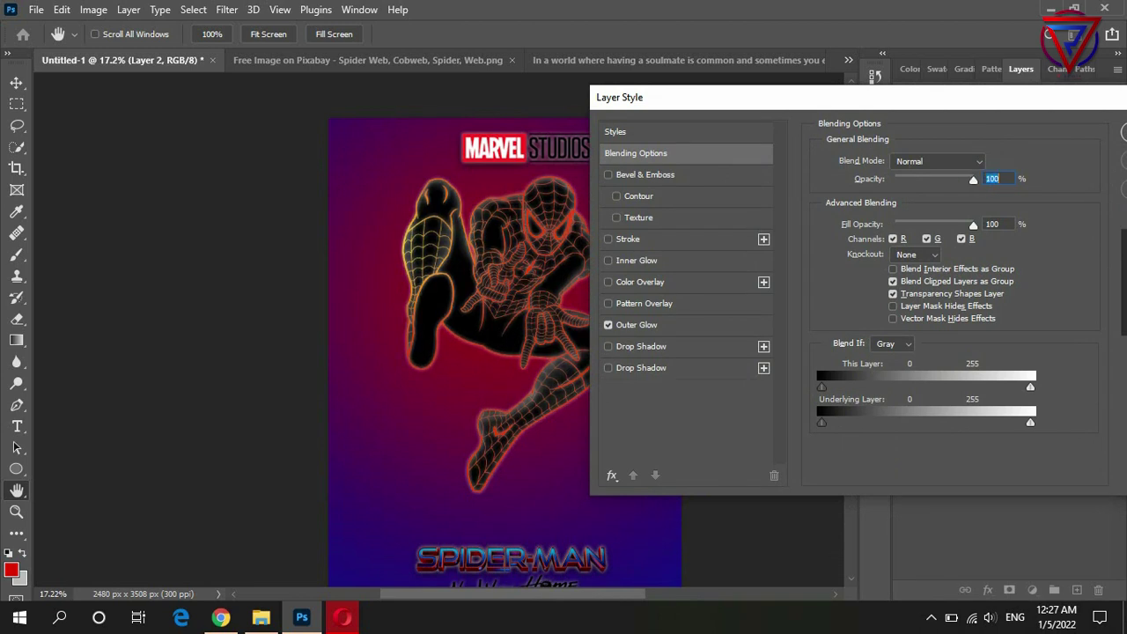
left_click(636, 324)
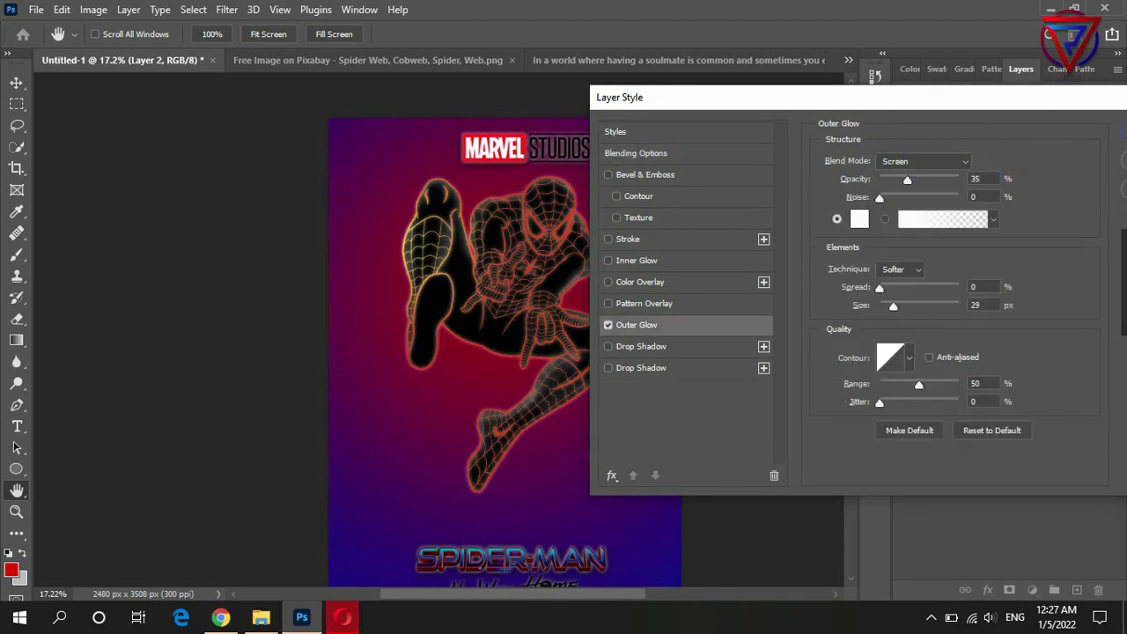
left_click(993, 220)
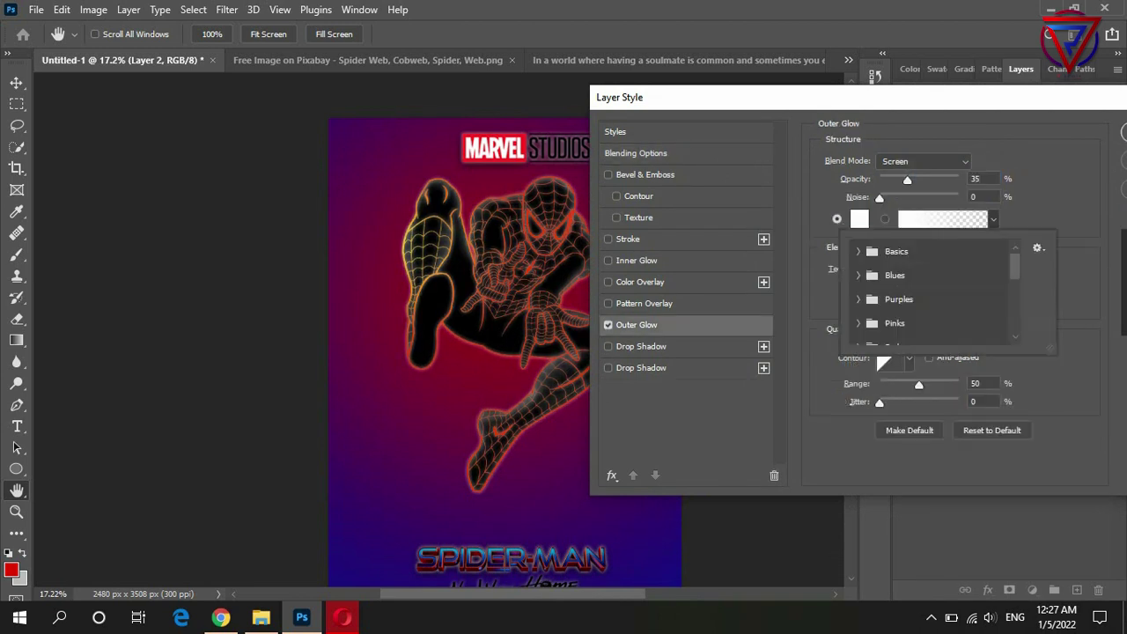
left_click(859, 300)
key("Escape")
left_click_drag(669, 97, 783, 85)
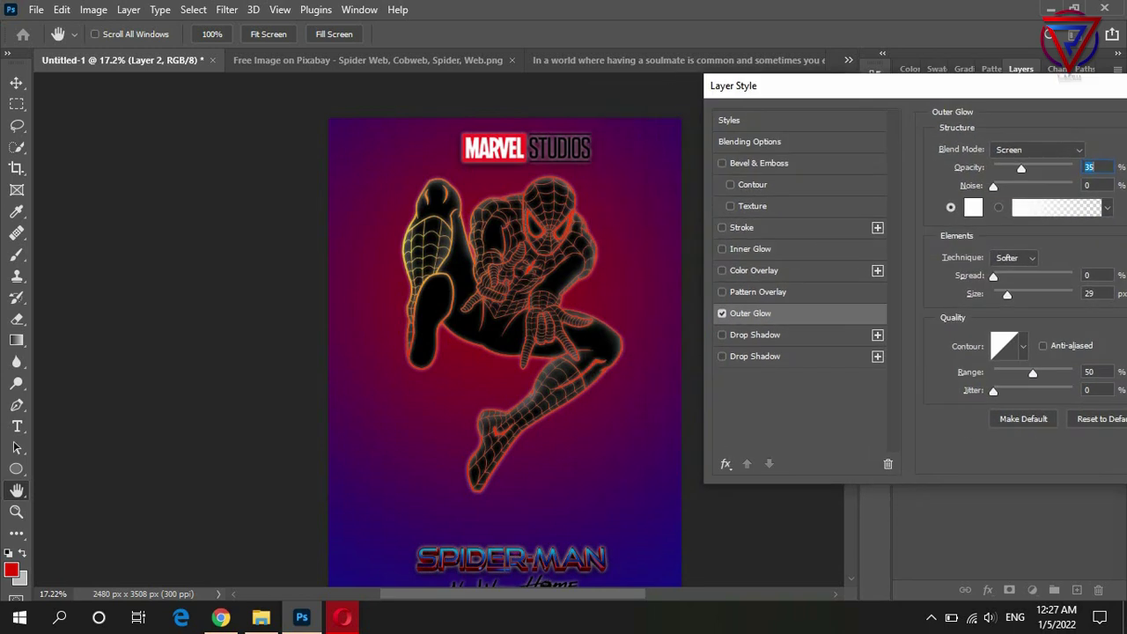
left_click(1107, 207)
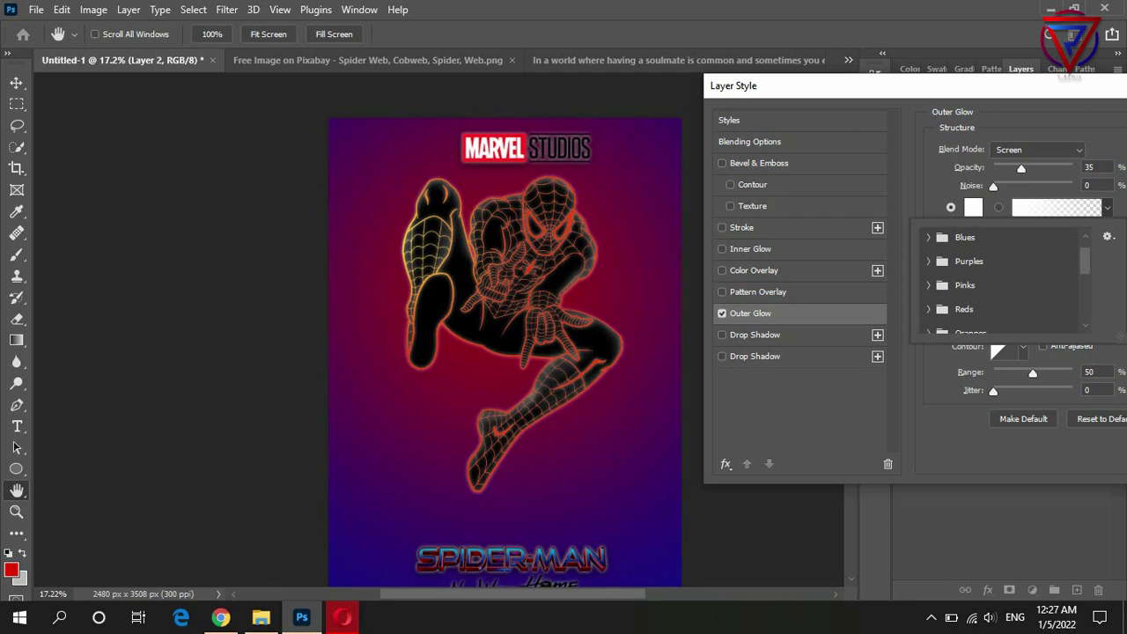
left_click(928, 284)
scroll(1003, 282, "down", 2)
scroll(1003, 282, "down", 2)
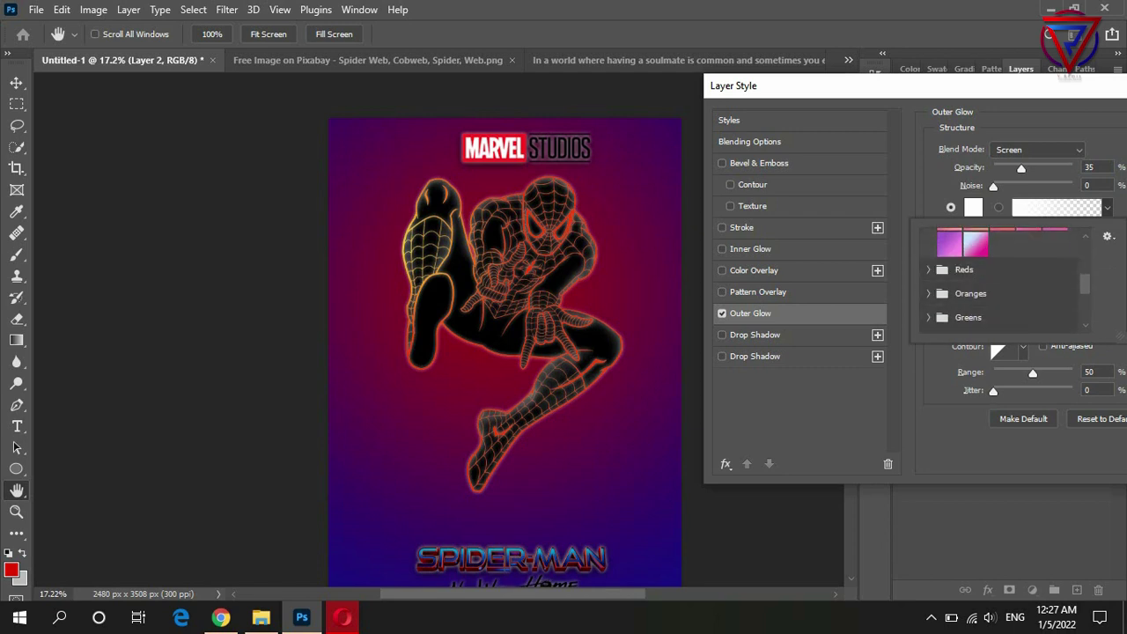
left_click(928, 293)
scroll(1004, 282, "down", 2)
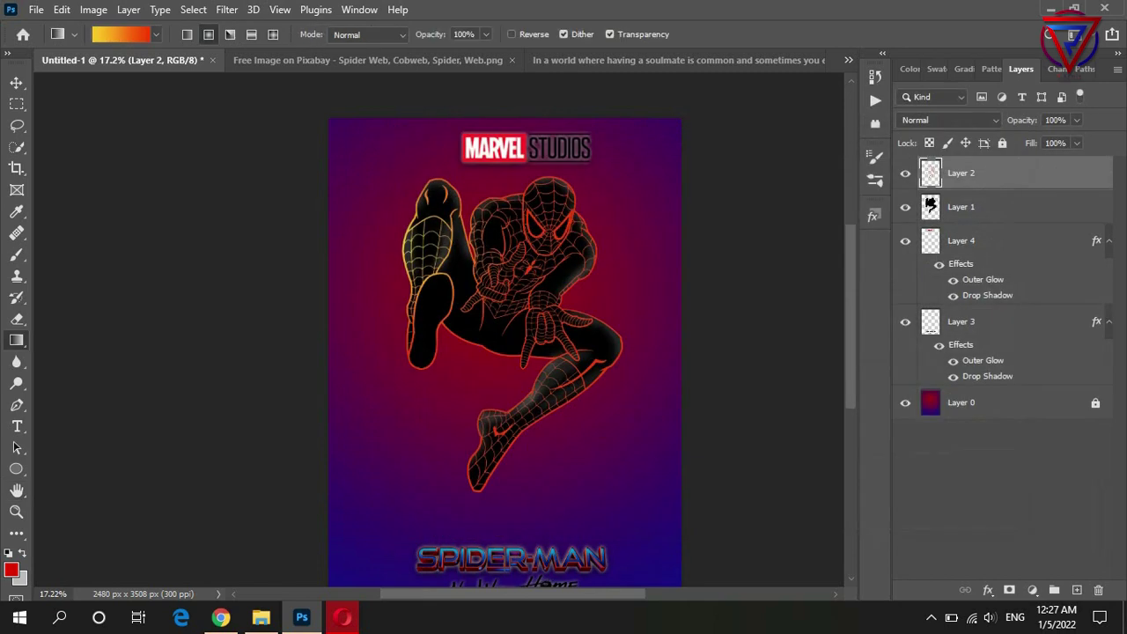
left_click(123, 34)
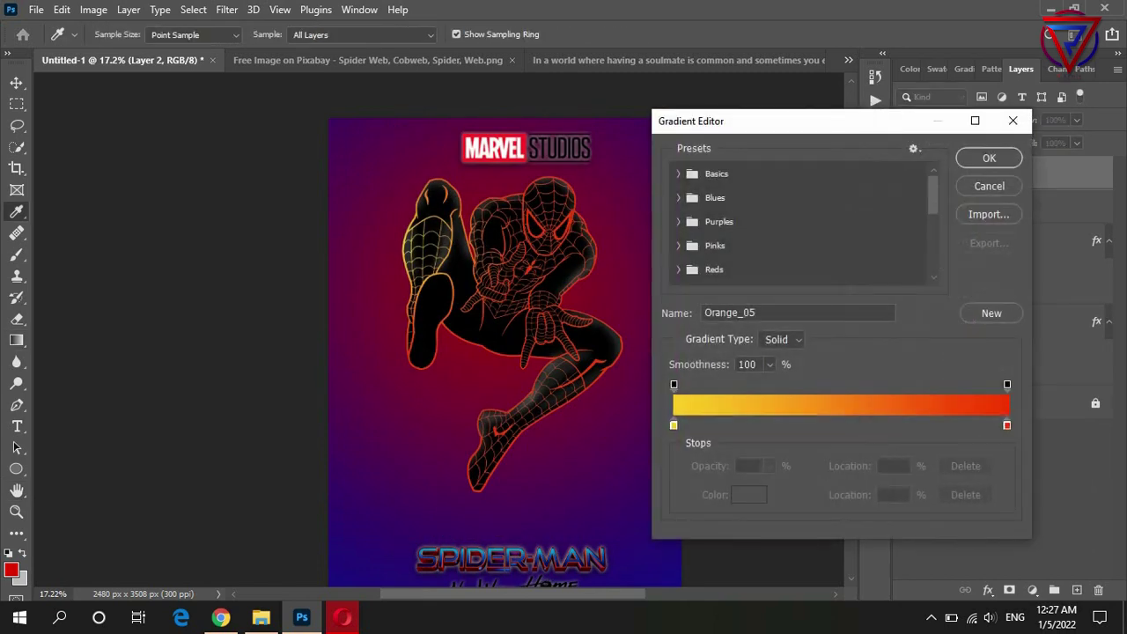
scroll(691, 229, "down", 2)
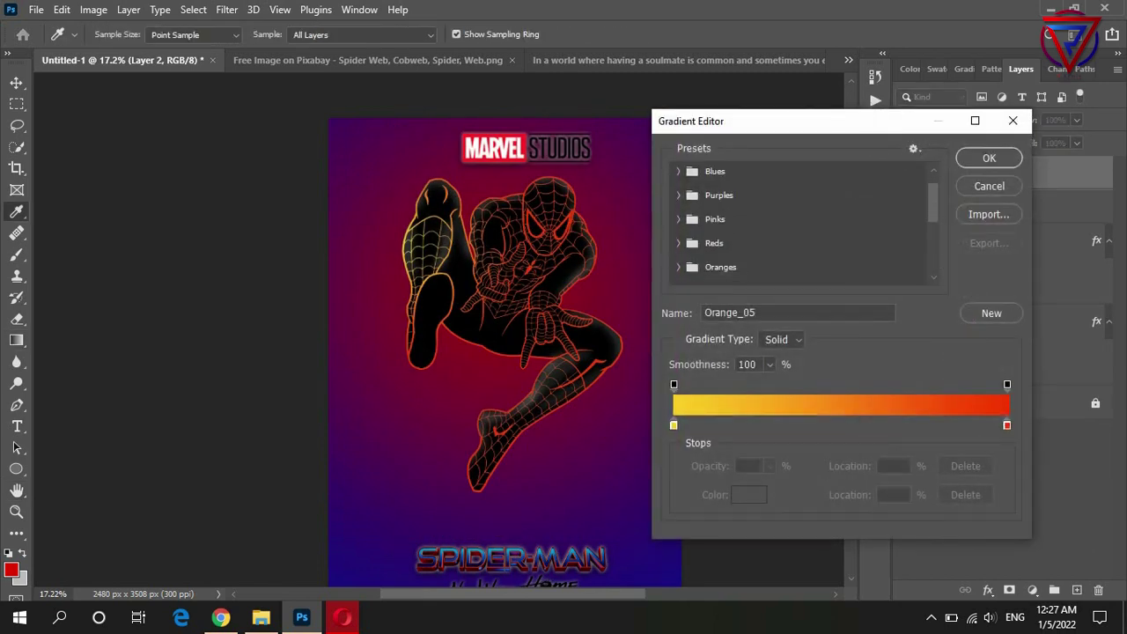
left_click(679, 266)
scroll(691, 229, "down", 2)
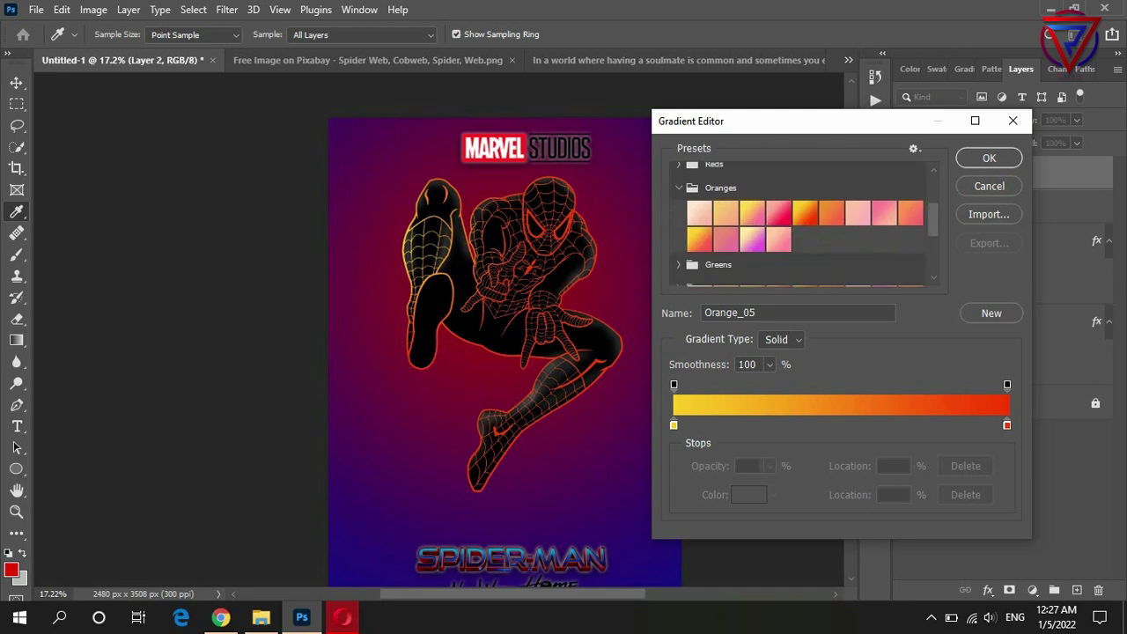
left_click(1013, 120)
Give Layer 2 an Outer Glow using the orange yellow-to-red gradient preset
double_click(1056, 172)
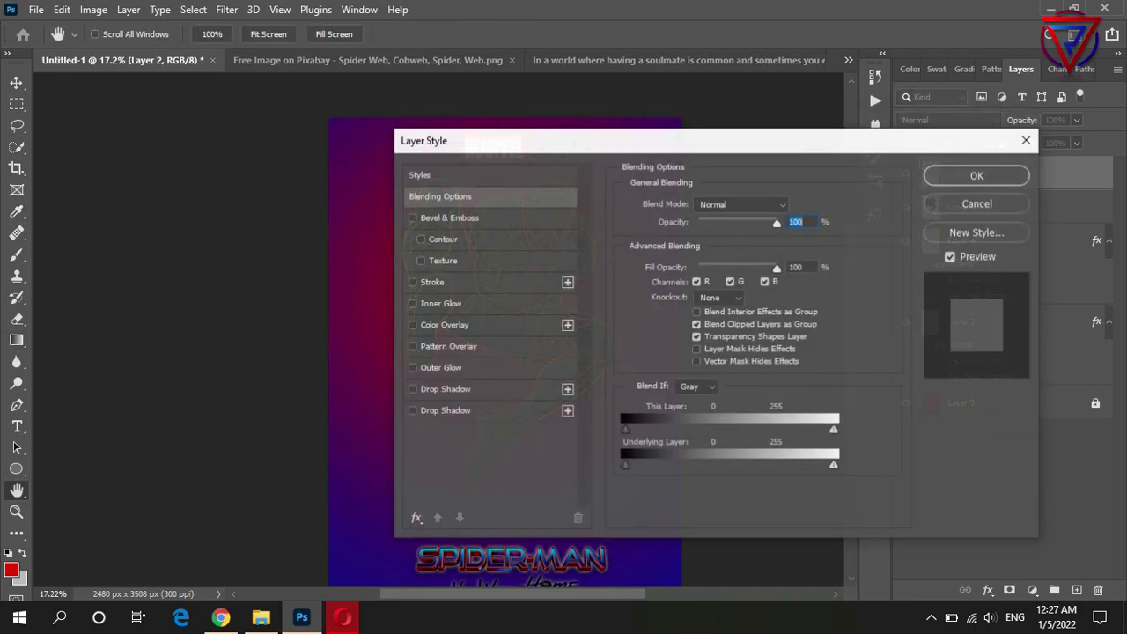
left_click_drag(457, 140, 718, 103)
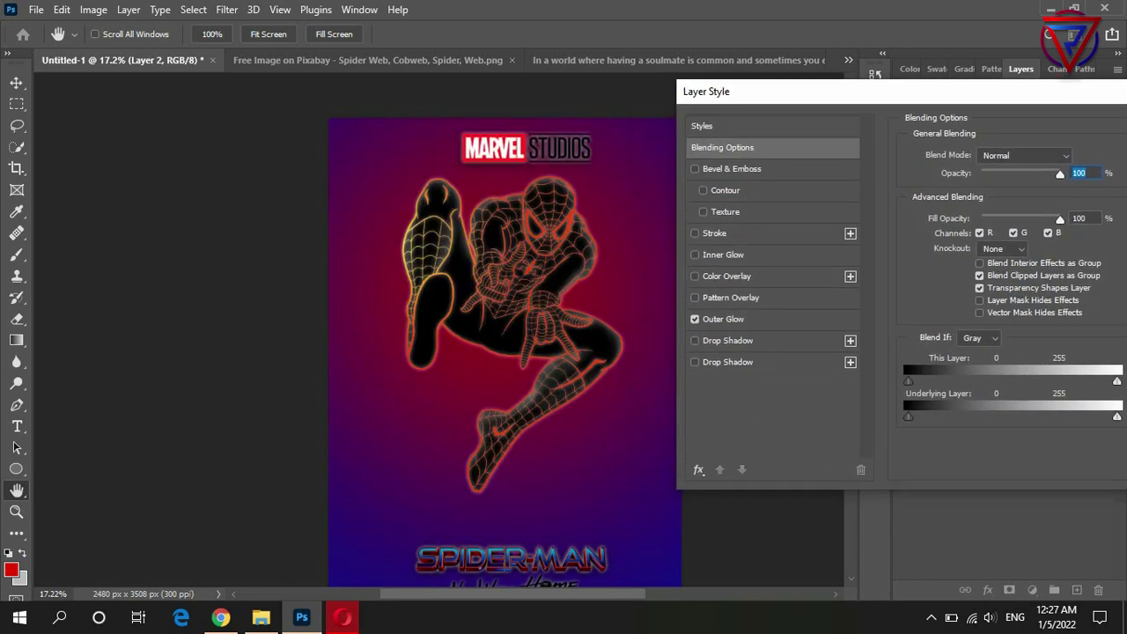
left_click(700, 330)
left_click(1057, 225)
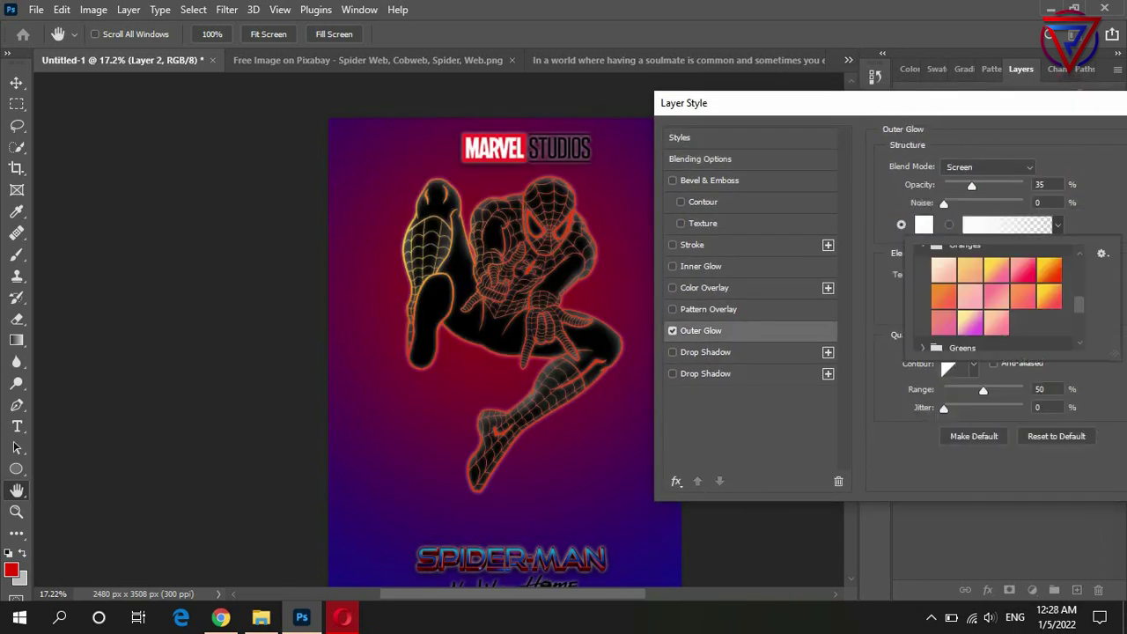
scroll(995, 300, "up", 1)
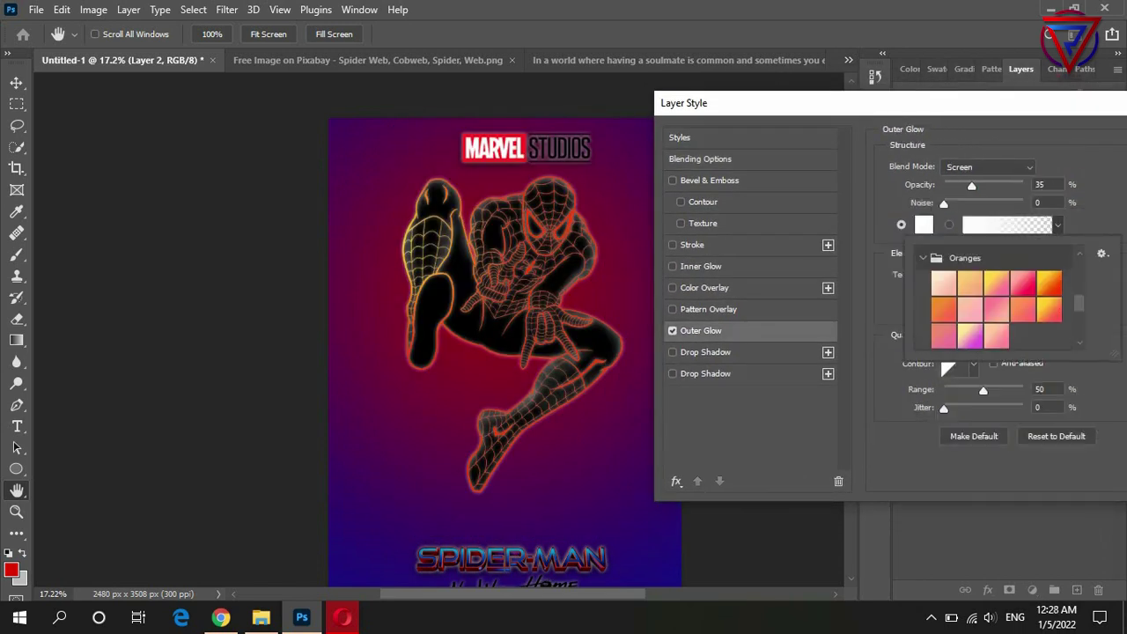
left_click(1049, 282)
left_click_drag(749, 103, 739, 180)
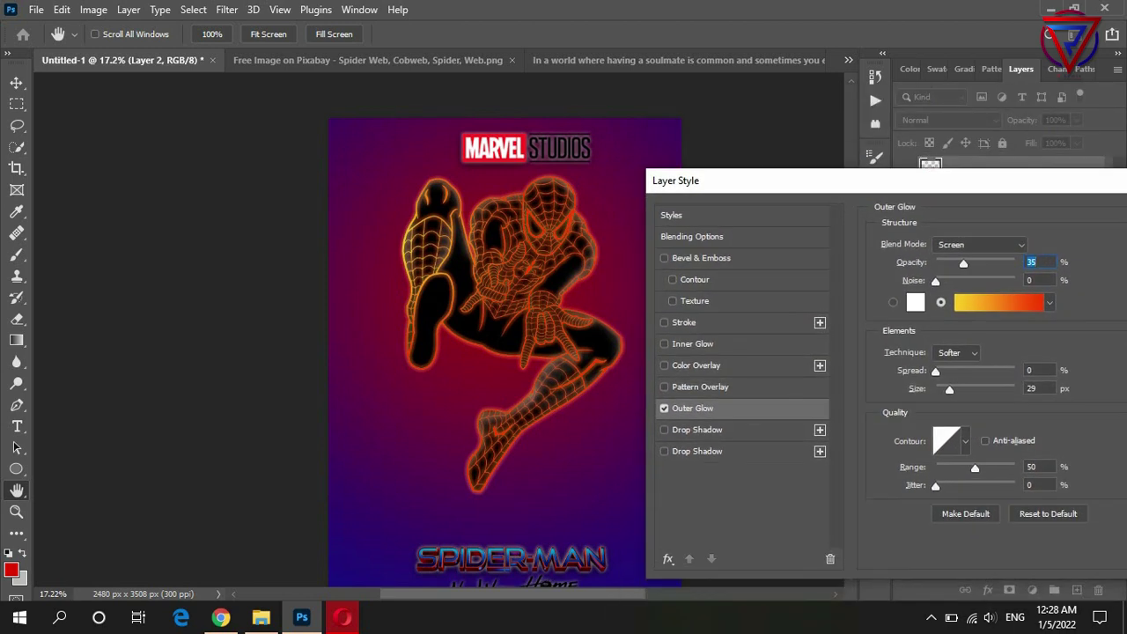
Set the Outer Glow opacity to 17% and size to 43 px, then apply
key("shift+Down")
key("shift+Down")
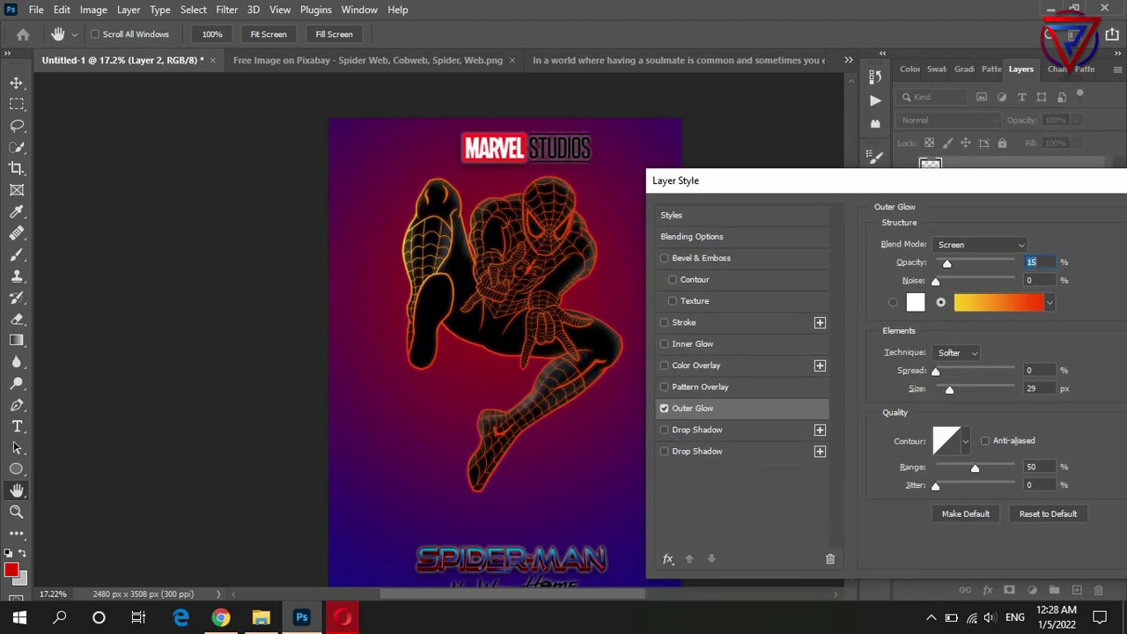
key("Up")
key("Up")
key("Up")
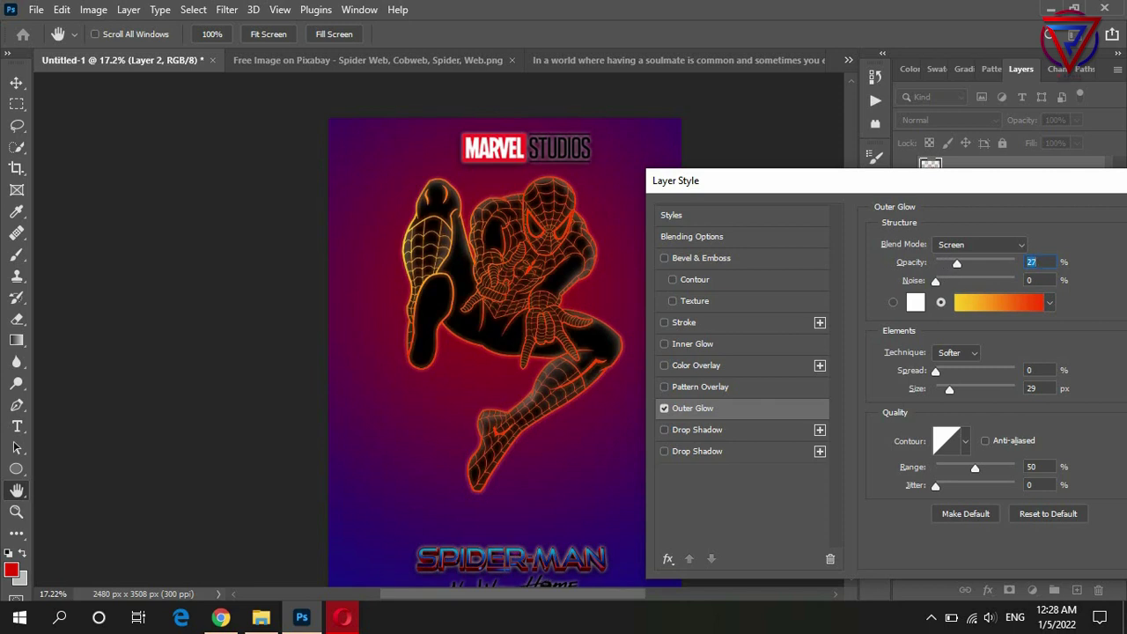
key("shift+Down")
mouse_move(748, 181)
left_mouse_down()
mouse_move(461, 203)
mouse_move(430, 268)
mouse_move(702, 20)
left_mouse_up()
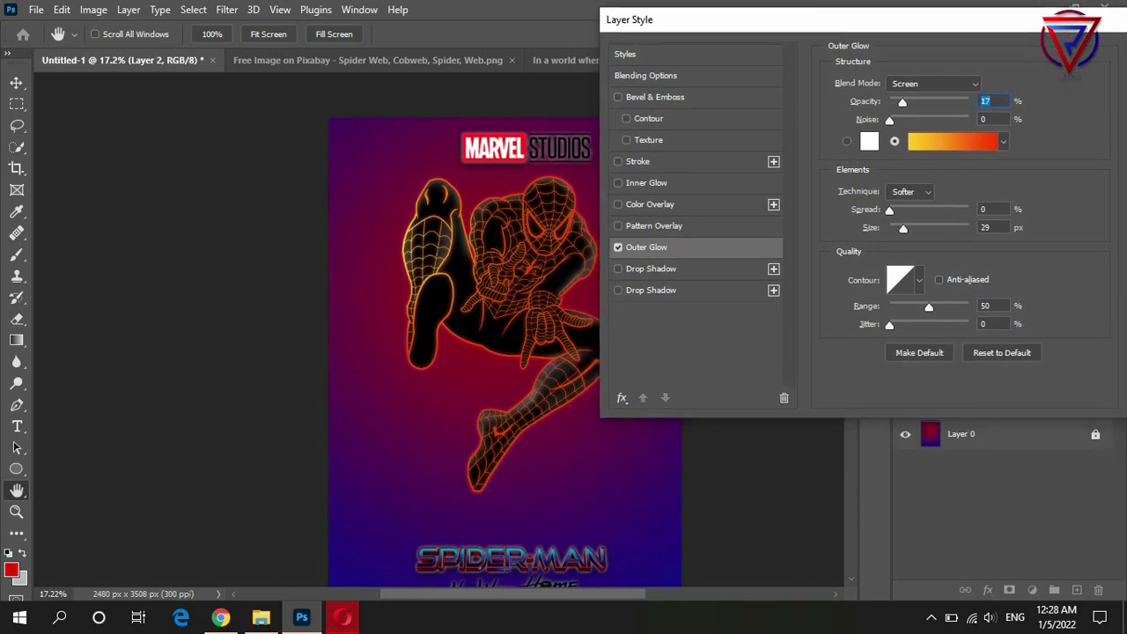
left_click_drag(903, 228, 904, 228)
key("Tab")
key("Tab")
key("Tab")
key("Return")
Paste the spider web image into the poster as Layer 5, below Spider-Man
key("g")
key("ctrl+plus")
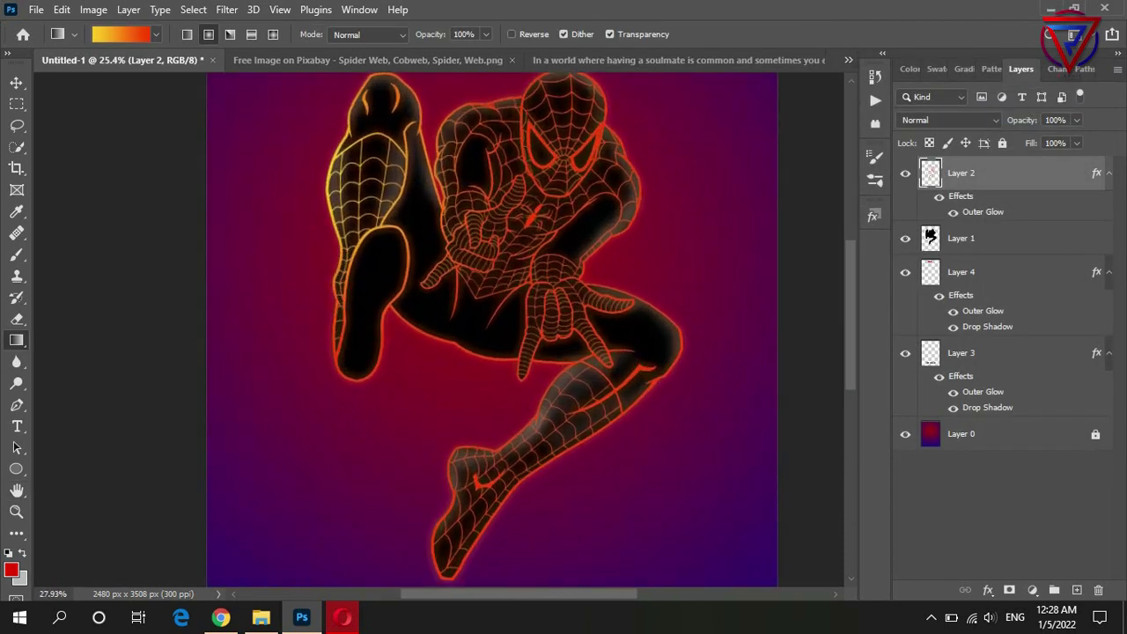
key("ctrl+0")
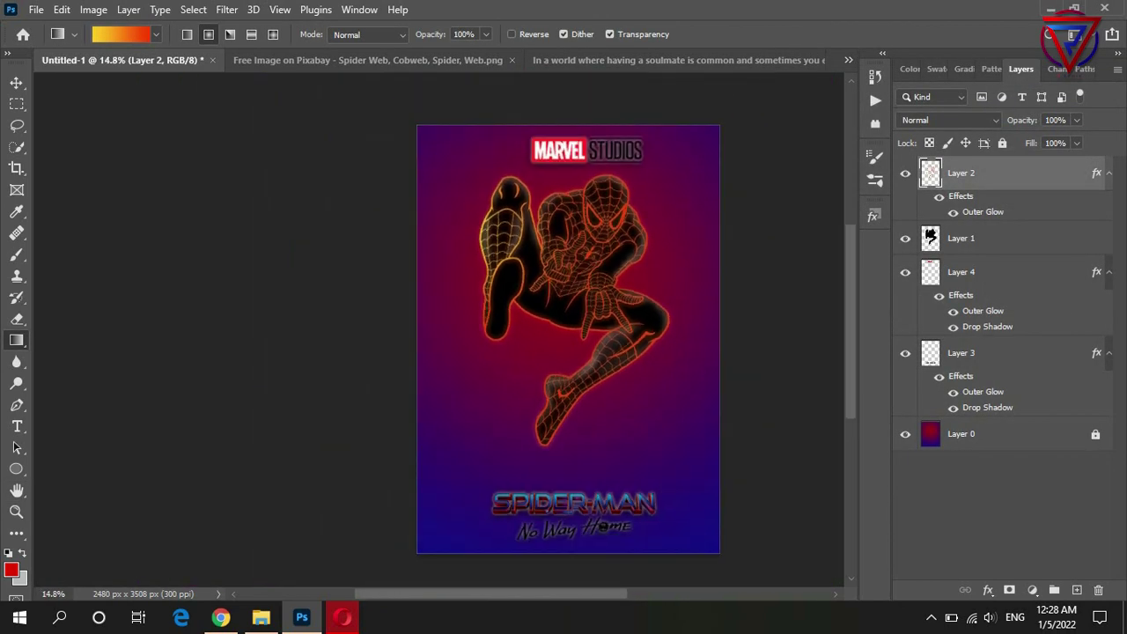
scroll(573, 334, "down", 1)
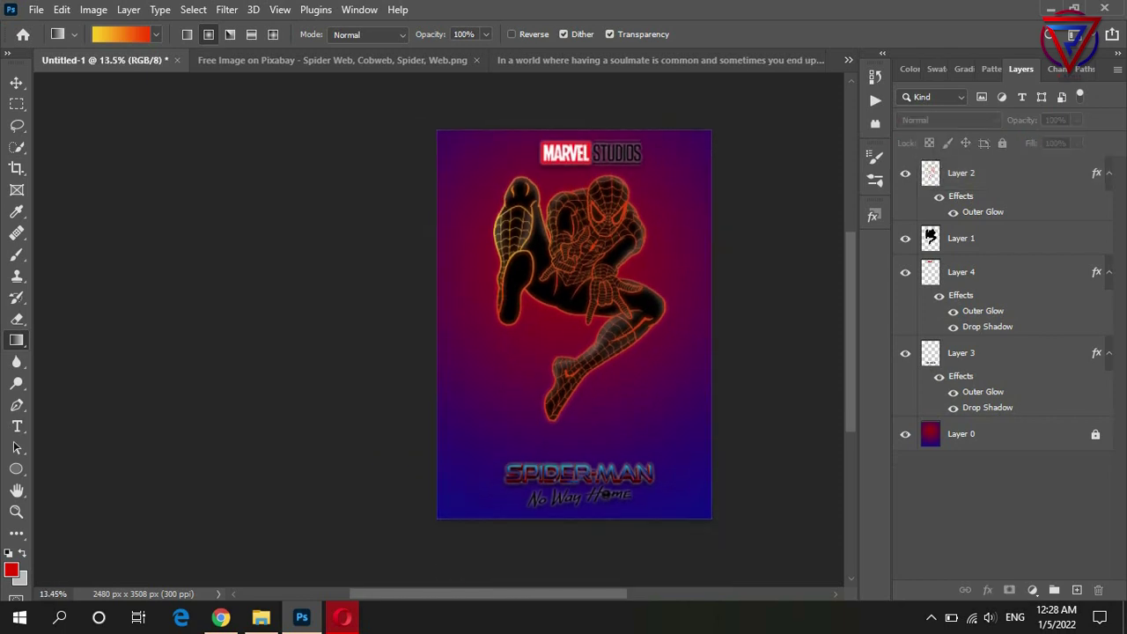
key("ctrl+Tab")
key("v")
mouse_move(428, 249)
left_mouse_down()
mouse_move(354, 194)
mouse_move(652, 427)
left_mouse_up()
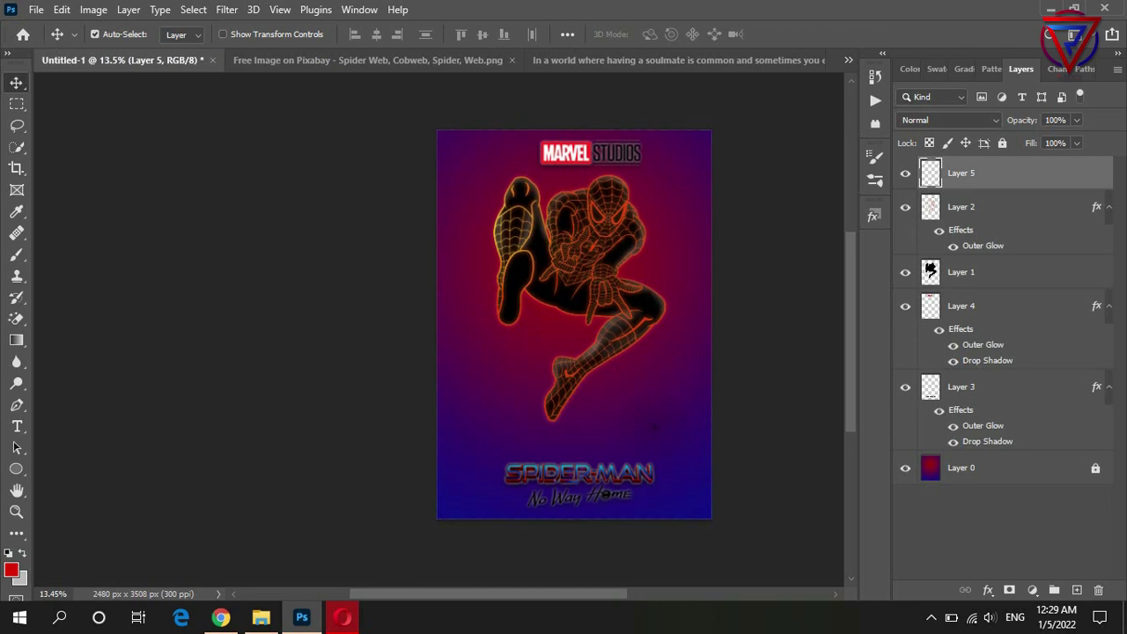
Enlarge the spider web with Free Transform and commit the new size
key("ctrl+t")
right_click(671, 414)
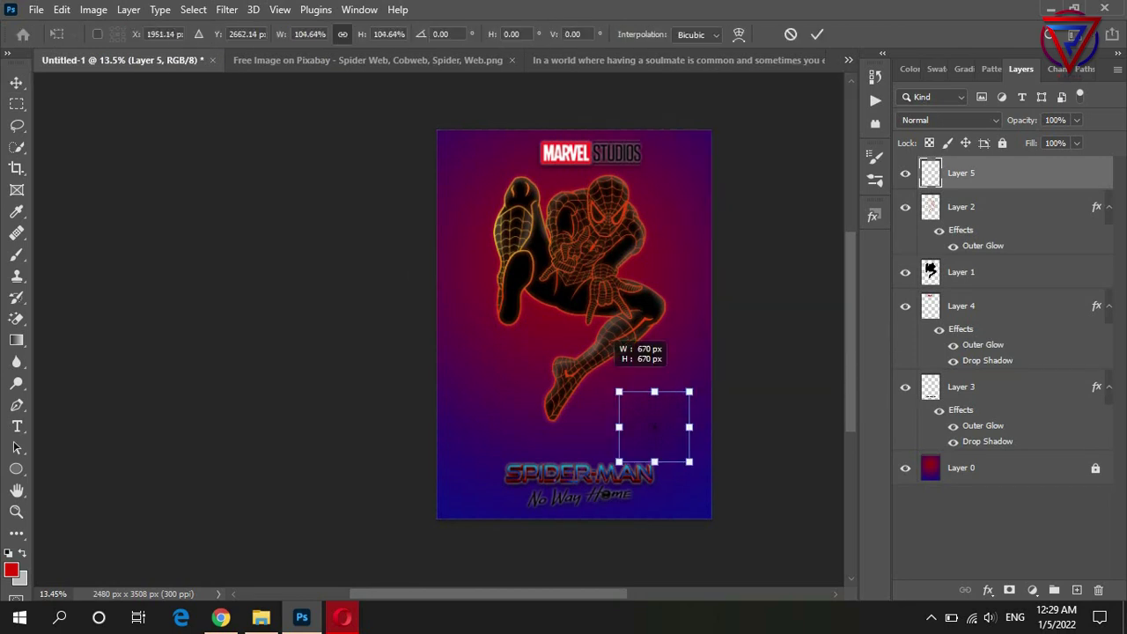
left_click_drag(618, 391, 554, 320)
key("Return")
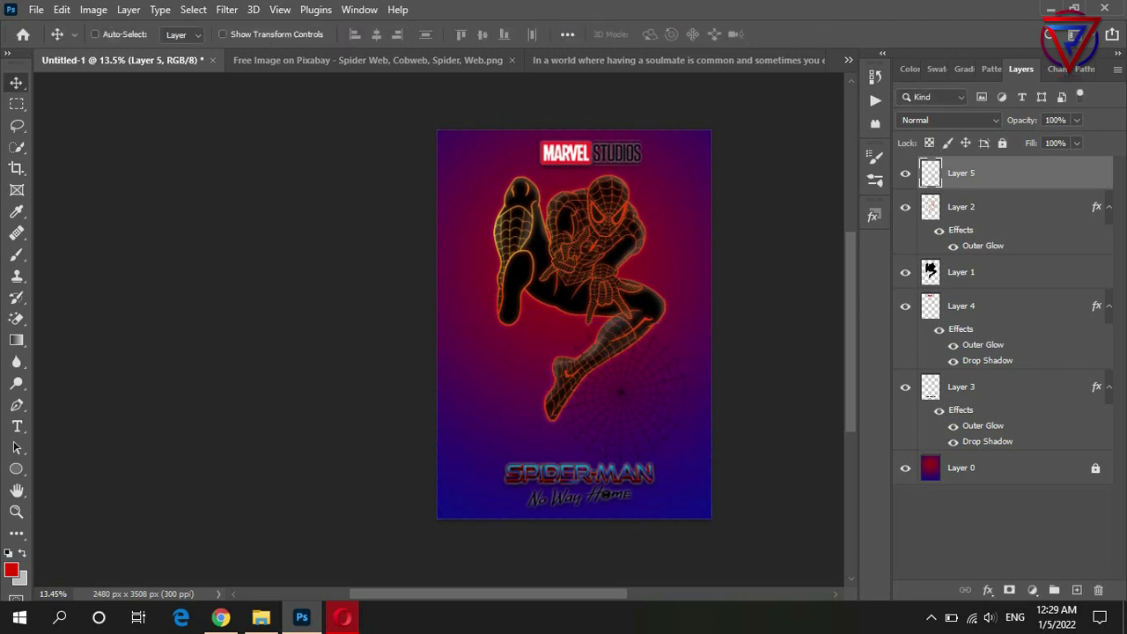
key("g")
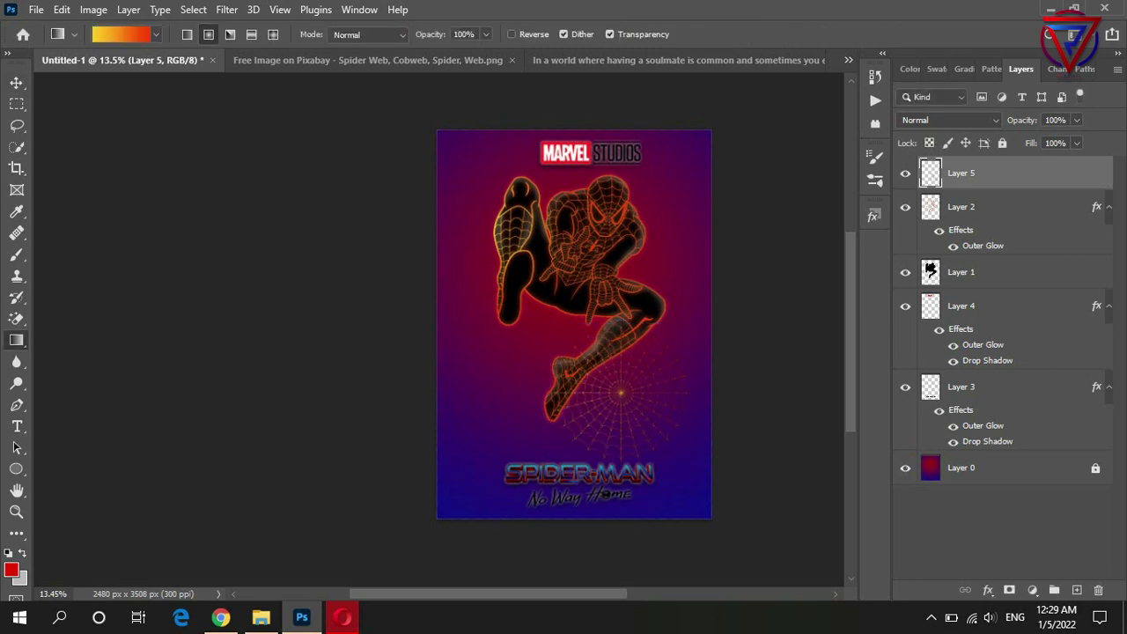
Warp the web's mesh, bending it right and then back, and apply the warp
key("ctrl+t")
right_click(625, 396)
left_click(642, 154)
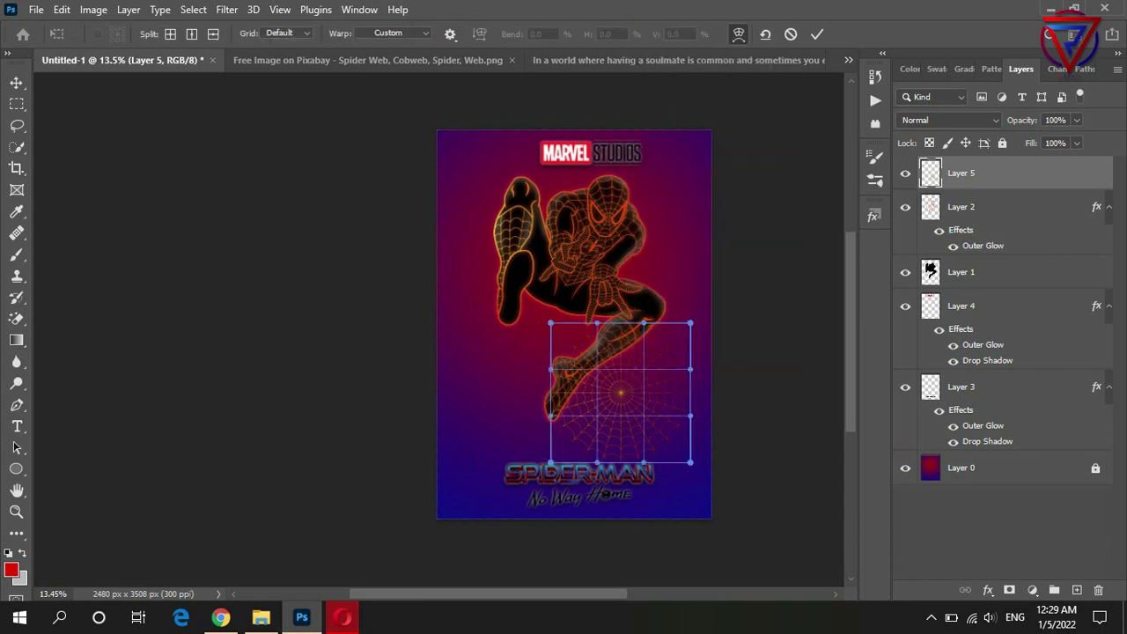
left_click_drag(621, 393, 649, 402)
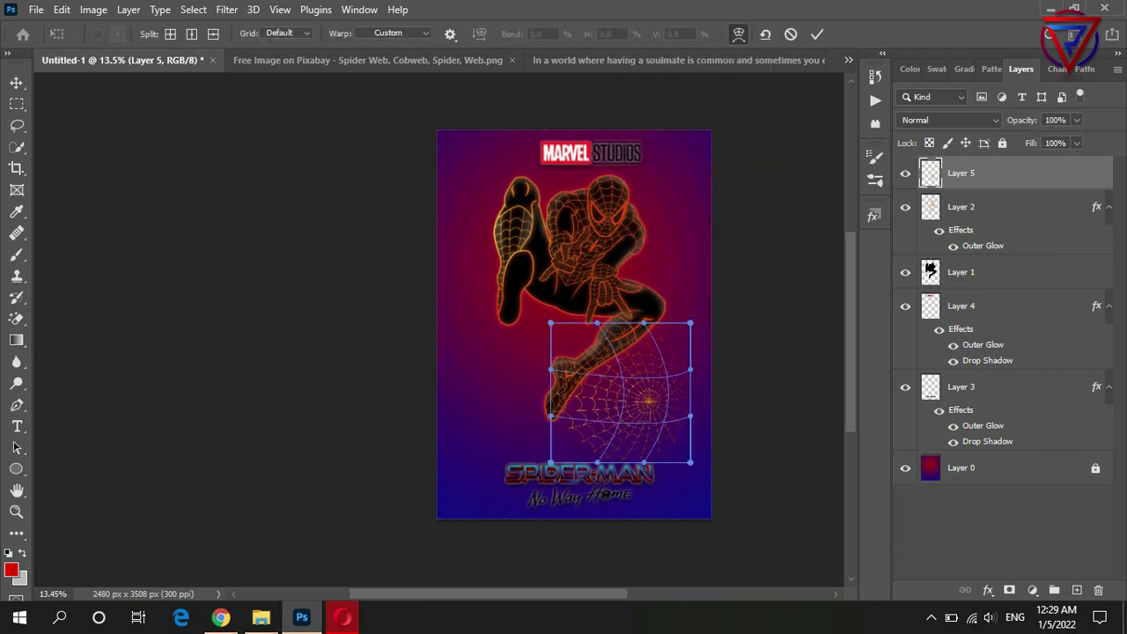
mouse_move(649, 402)
left_mouse_down()
mouse_move(620, 393)
mouse_move(627, 354)
left_mouse_up()
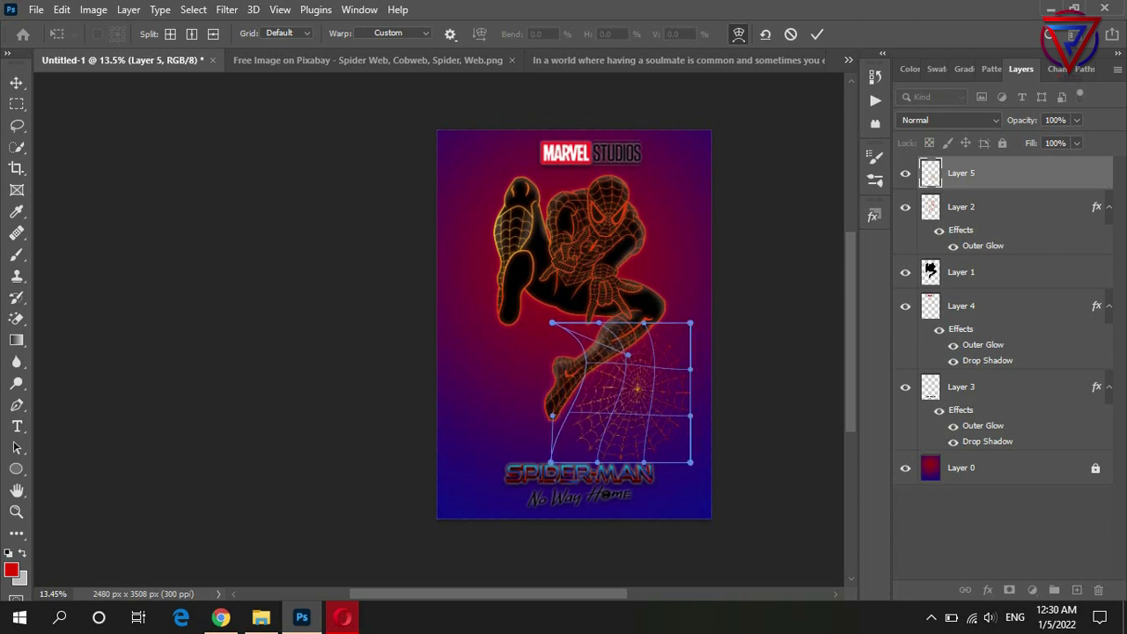
key("Return")
key("g")
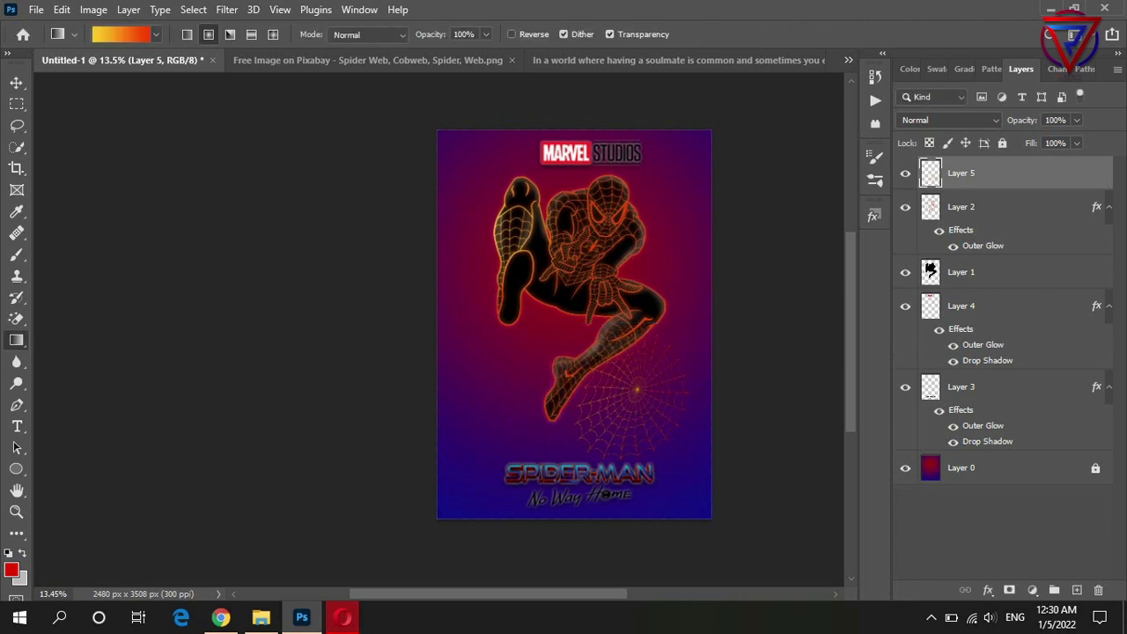
key("ctrl+t")
Move the web to the bottom-right corner, try a warp, then undo it
mouse_move(637, 350)
left_mouse_down()
mouse_move(713, 456)
mouse_move(694, 483)
mouse_move(684, 475)
left_mouse_up()
right_click(671, 479)
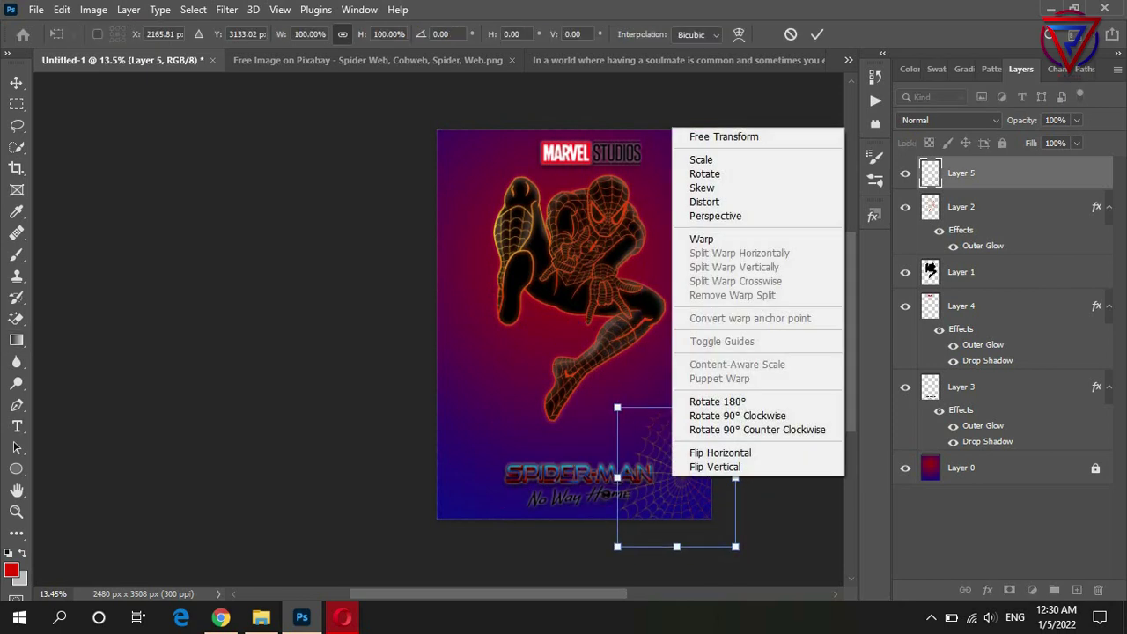
left_click(701, 239)
left_click_drag(673, 462, 704, 471)
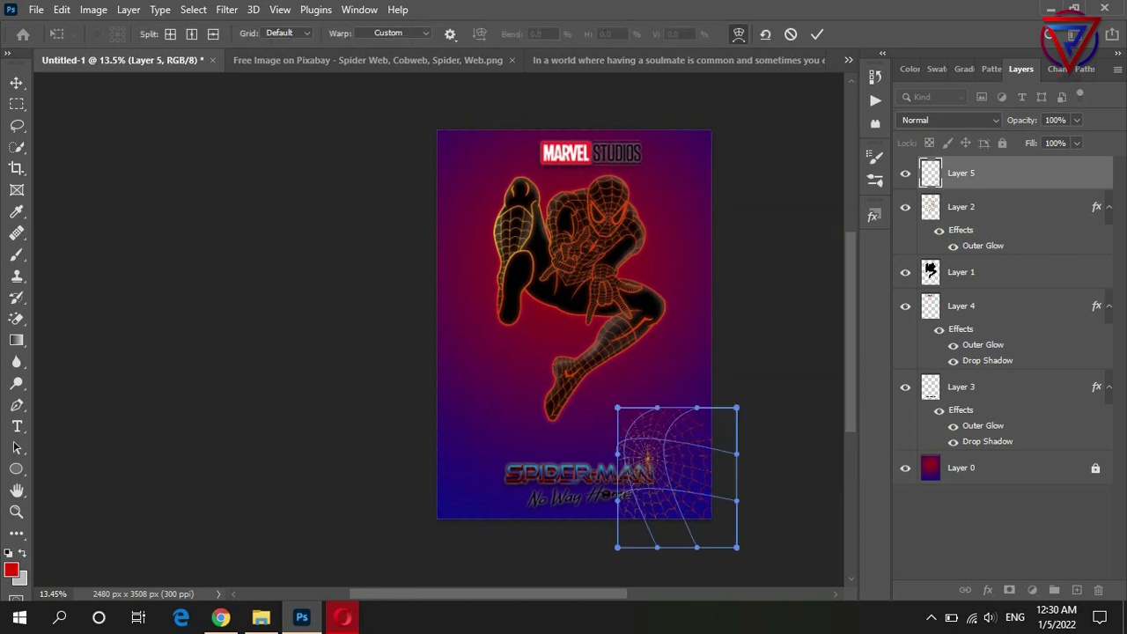
mouse_move(643, 445)
left_mouse_down()
mouse_move(581, 414)
mouse_move(650, 440)
mouse_move(665, 475)
left_mouse_up()
key("Return")
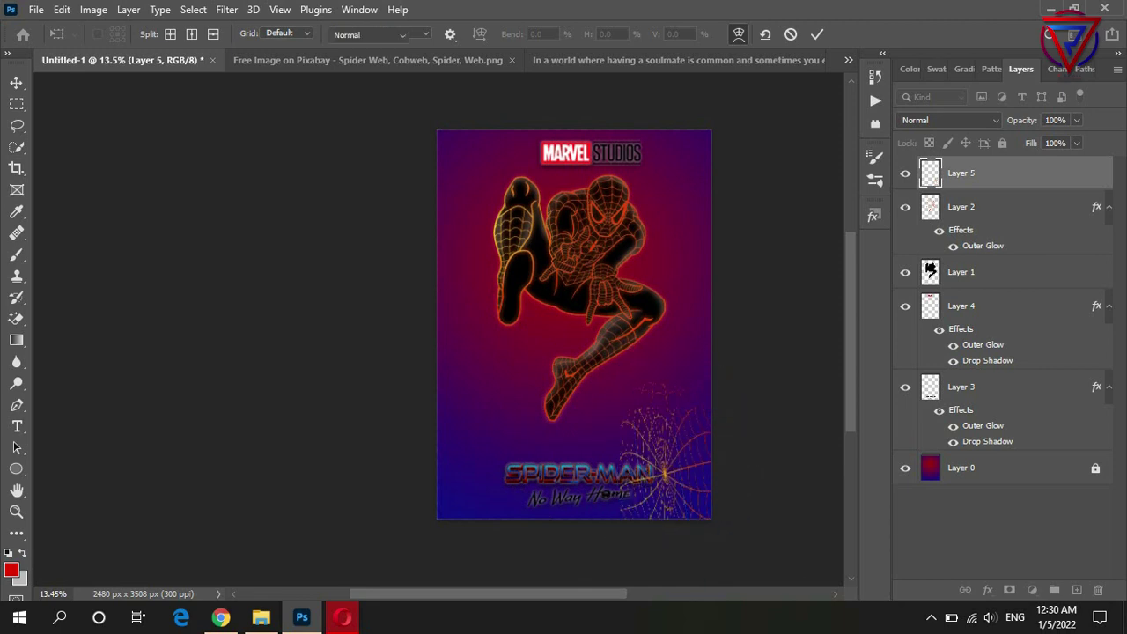
key("g")
key("ctrl+z")
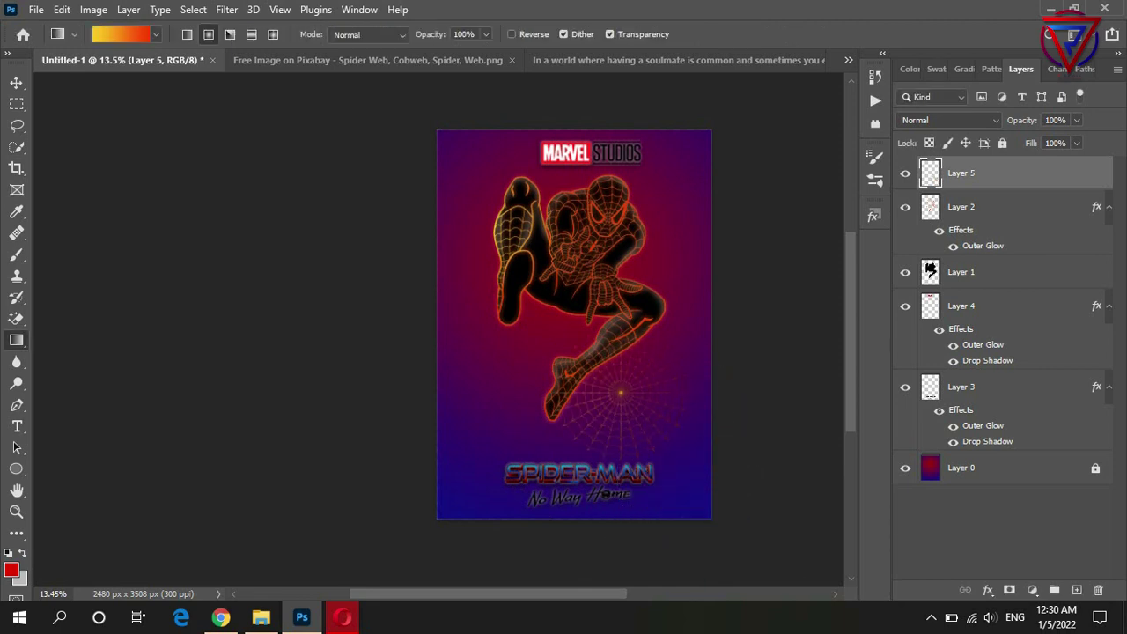
Narrow and enlarge the web over the title's right end, and commit
key("ctrl+t")
mouse_move(540, 352)
left_mouse_down()
mouse_move(609, 353)
mouse_move(649, 389)
mouse_move(648, 357)
mouse_move(649, 395)
mouse_move(577, 365)
left_mouse_up()
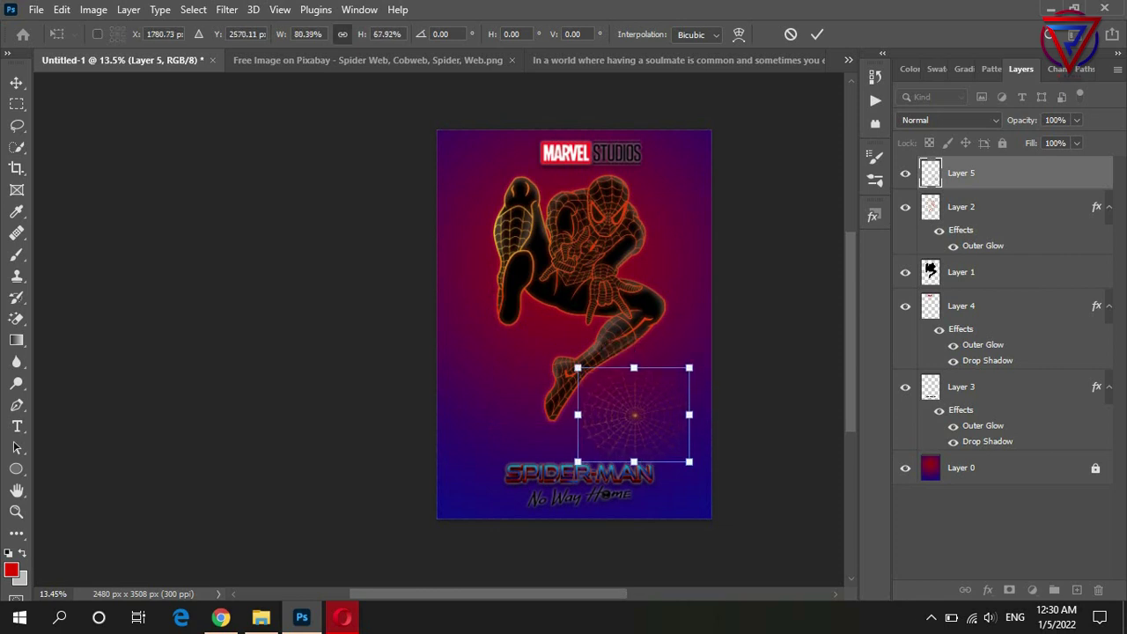
mouse_move(640, 436)
left_mouse_down()
mouse_move(683, 511)
mouse_move(713, 479)
left_mouse_up()
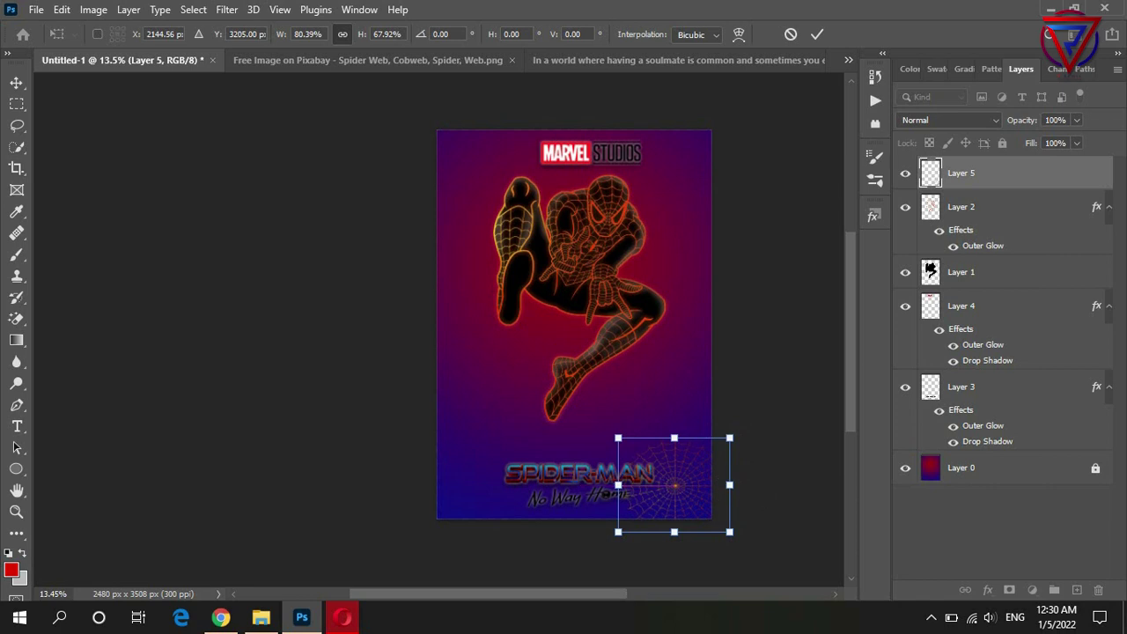
key("Return")
key("g")
scroll(704, 506, "up", 2)
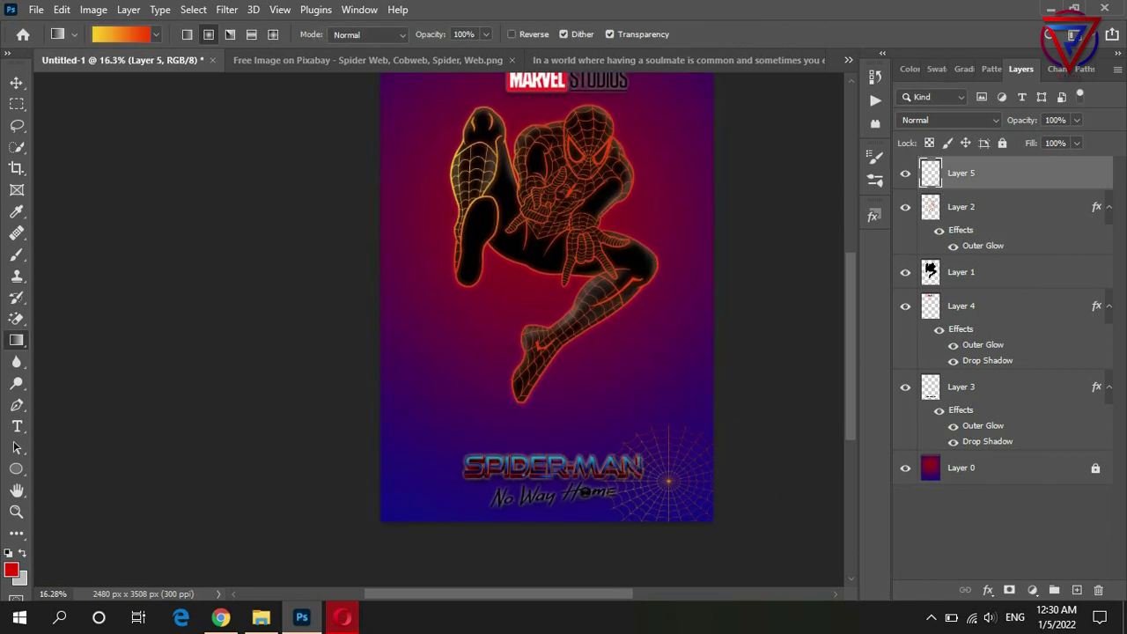
On new Layer 6, pen-draw a strand from Spider-Man's hand to the web centre and fill it grey
left_click(1076, 589)
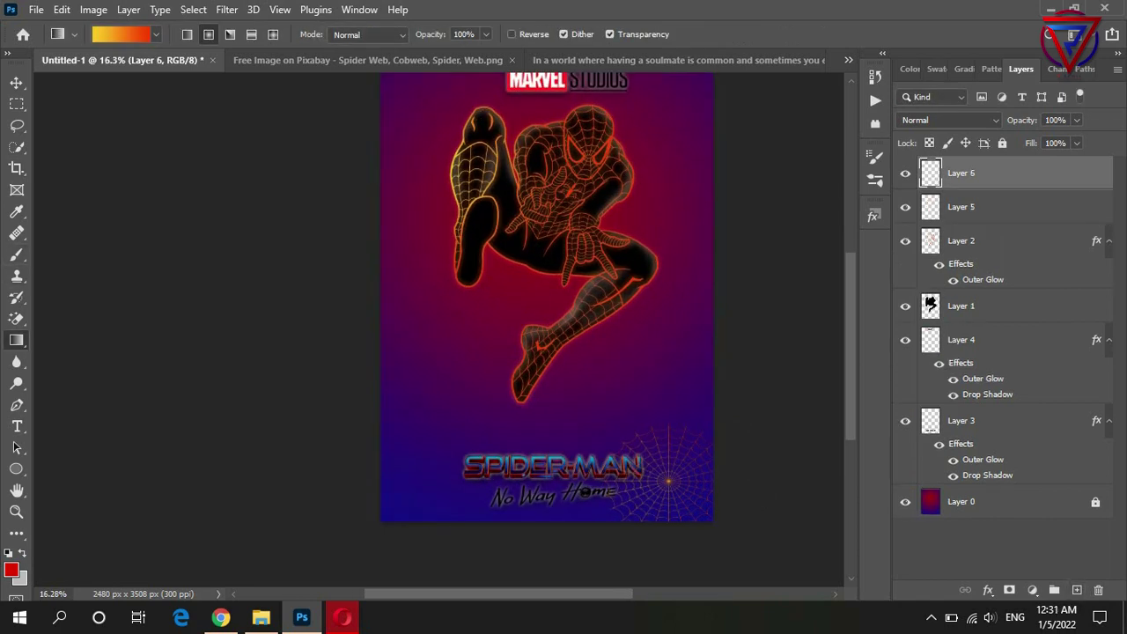
left_click(16, 405)
scroll(634, 264, "up", 5)
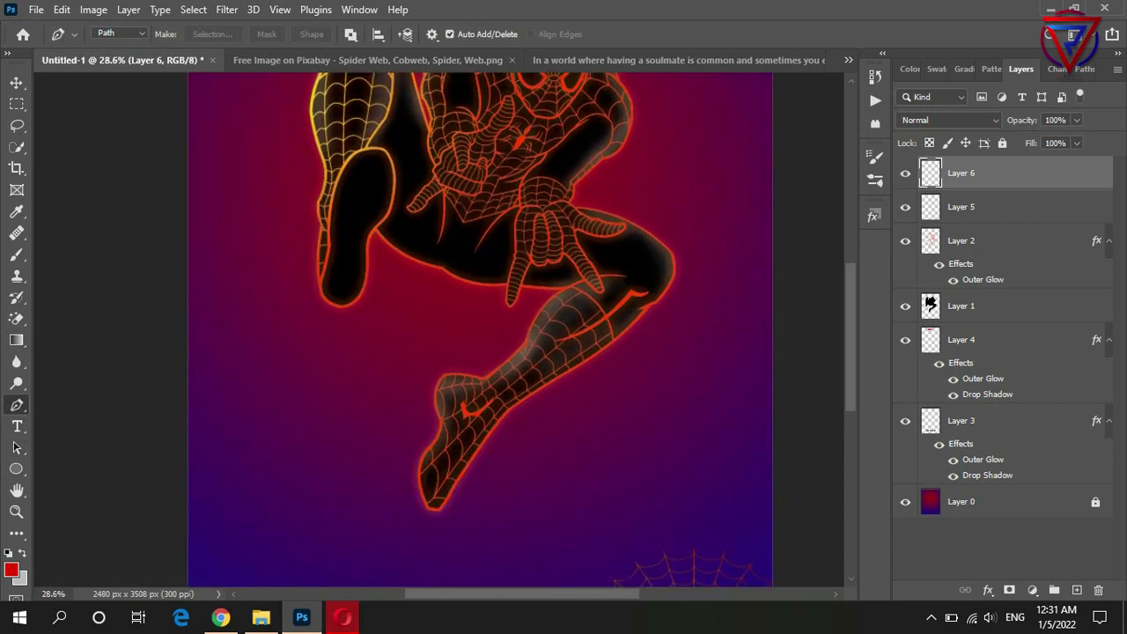
left_click(550, 211)
scroll(550, 211, "down", 2)
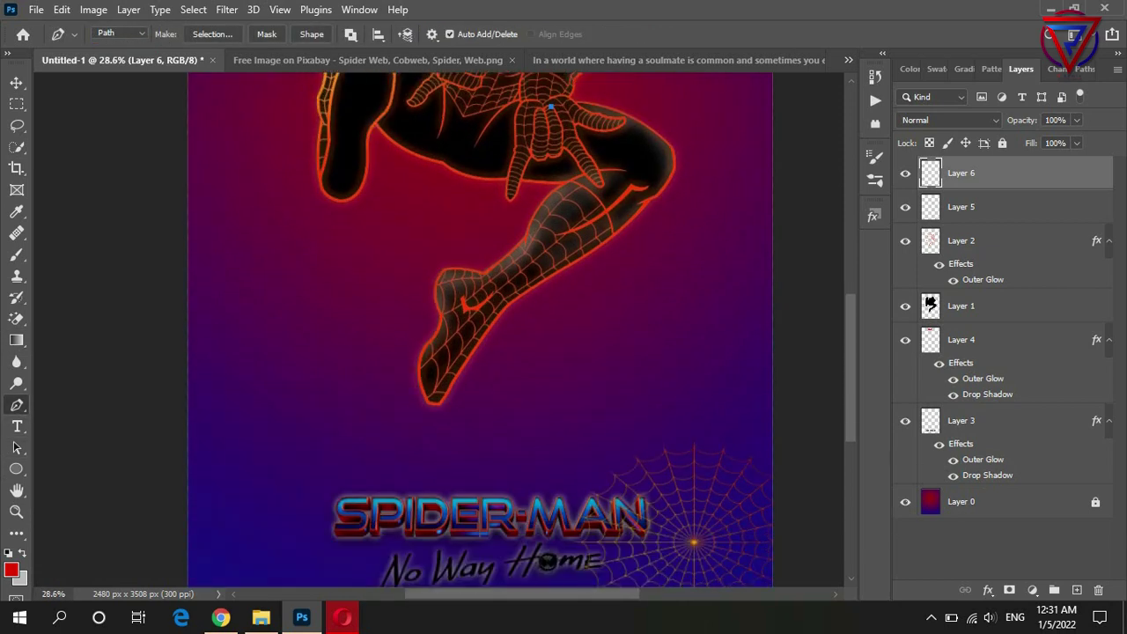
left_click(695, 543)
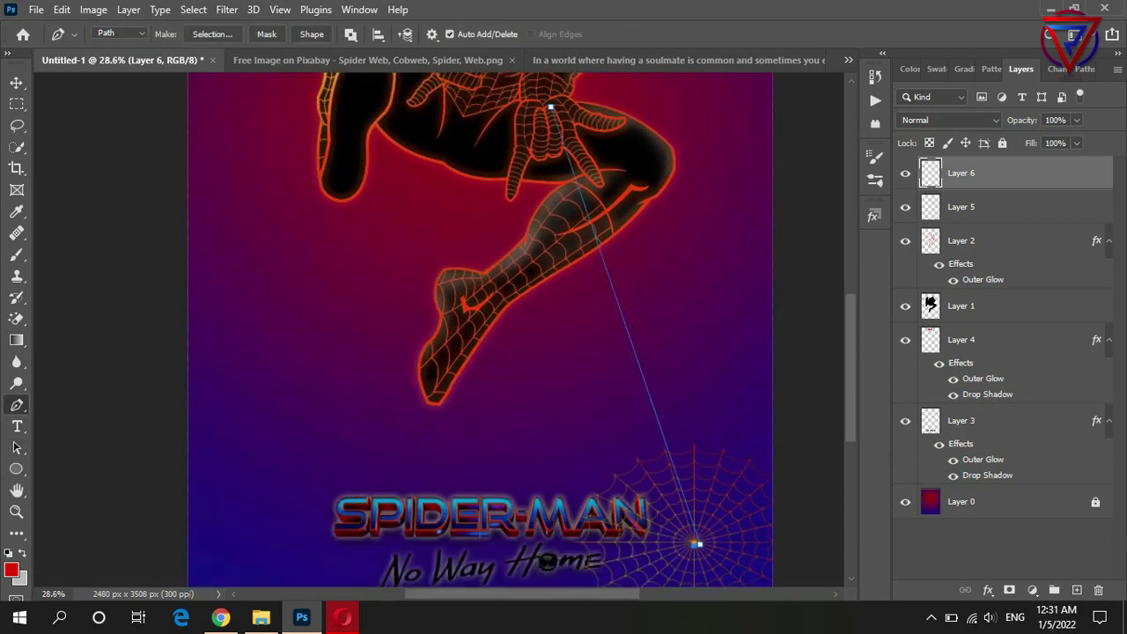
left_click(539, 108)
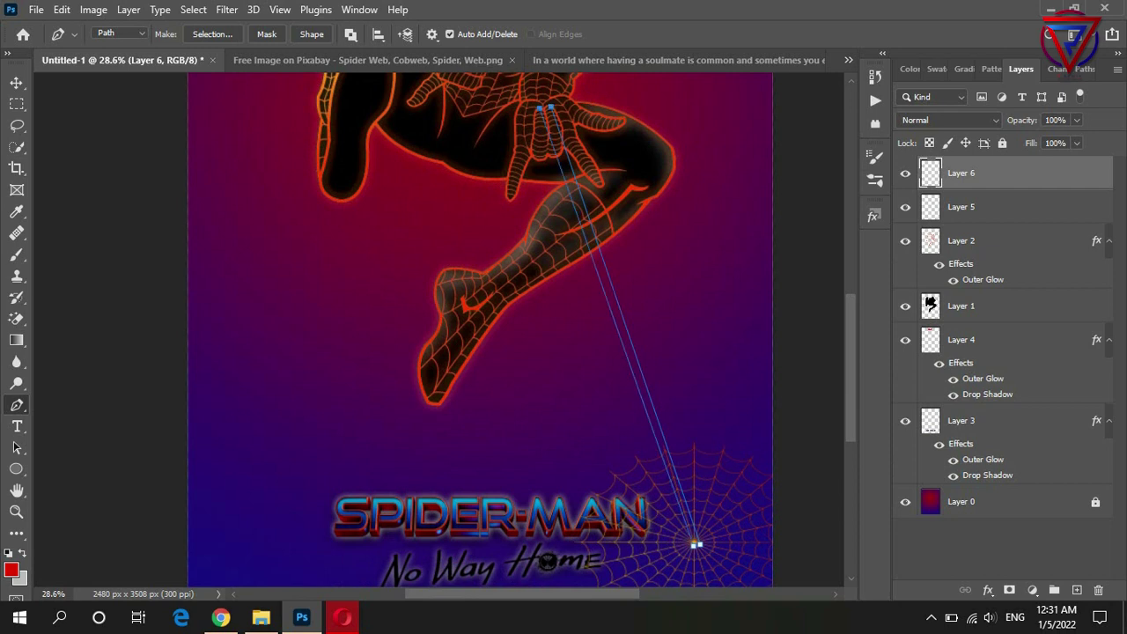
key("ctrl+Return")
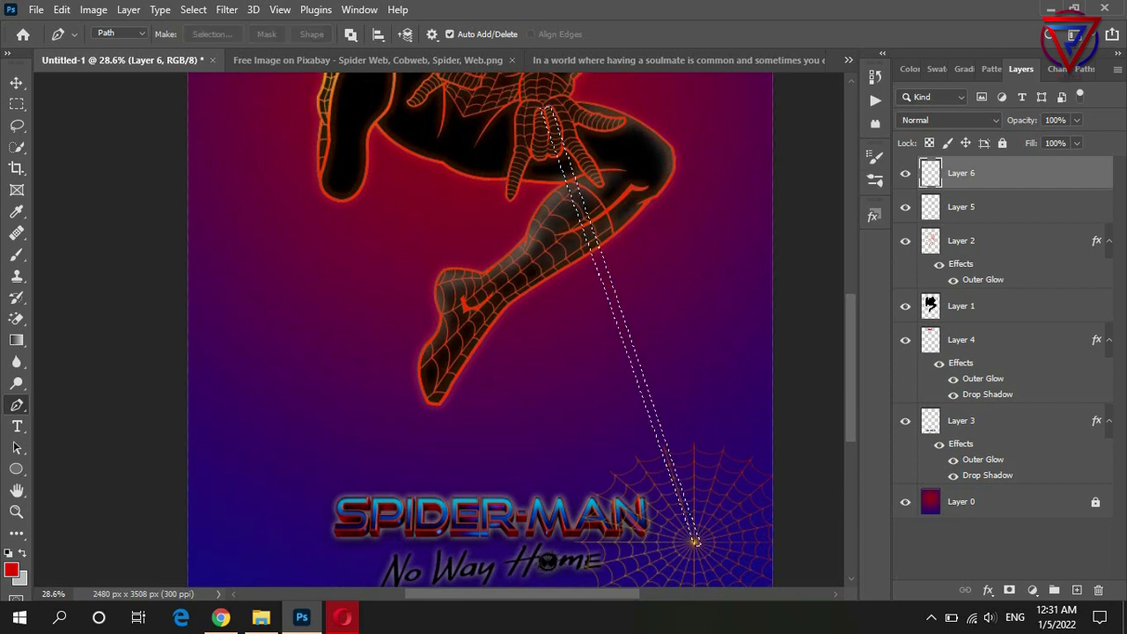
key("ctrl+Delete")
Fill the web strand with an orange-to-red gradient
key("g")
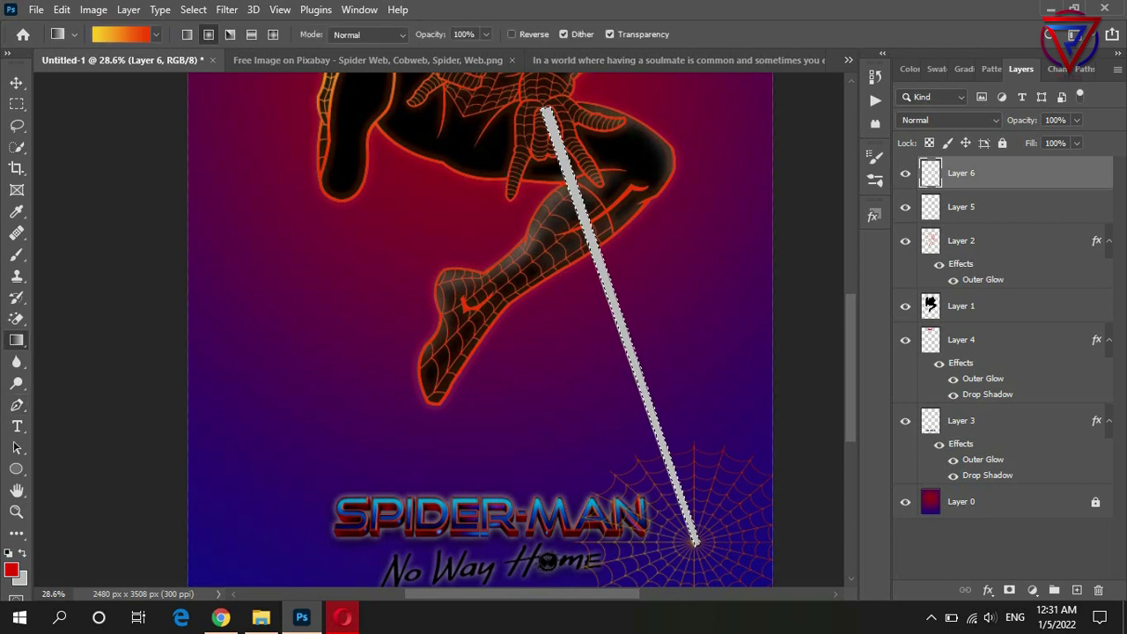
left_click_drag(601, 275, 670, 423)
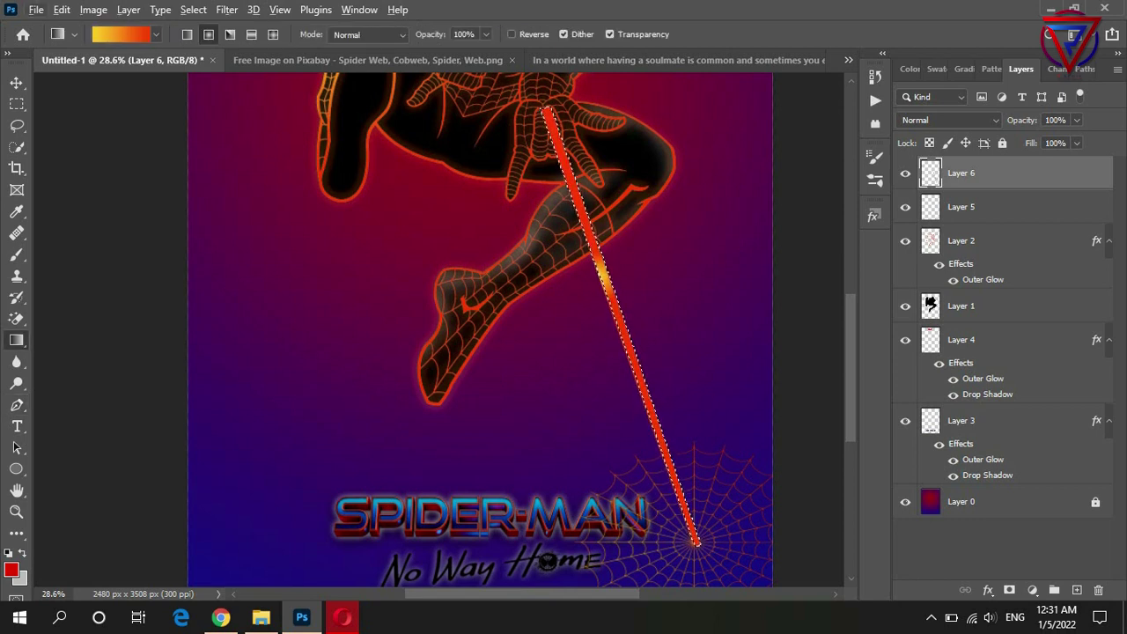
scroll(613, 233, "down", 1)
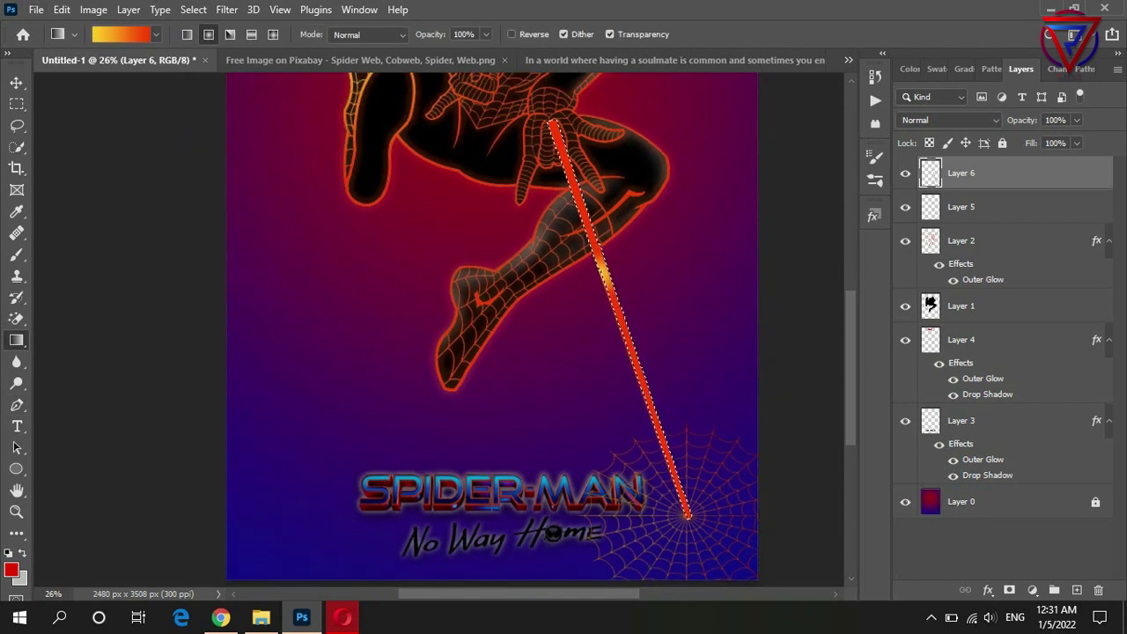
key("ctrl+t")
left_click_drag(690, 517, 690, 518)
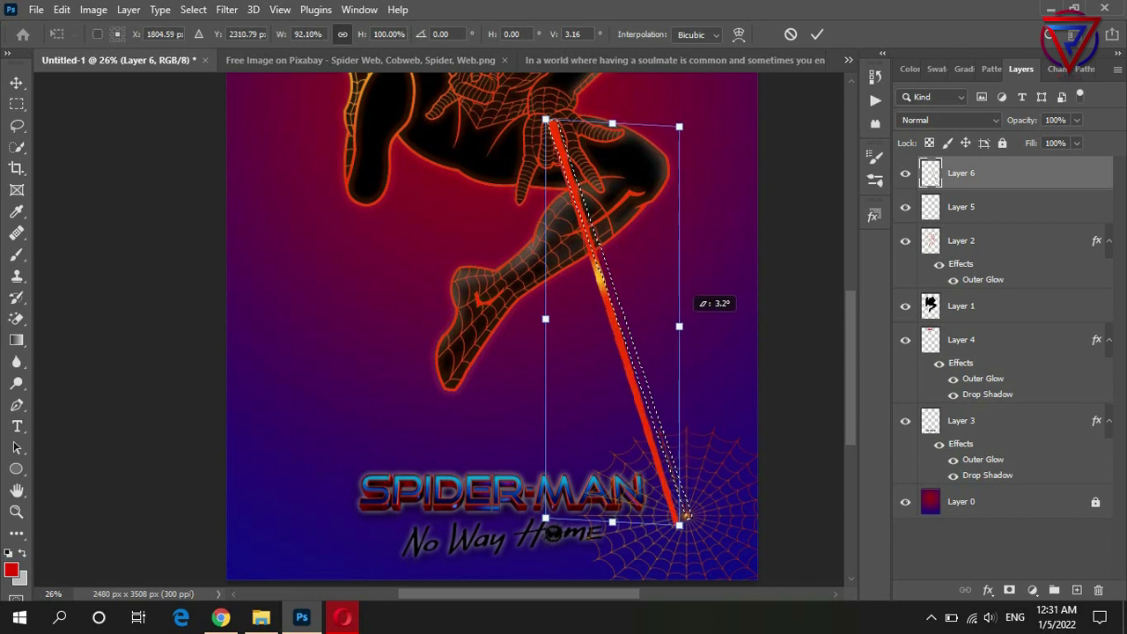
key("Return")
key("g")
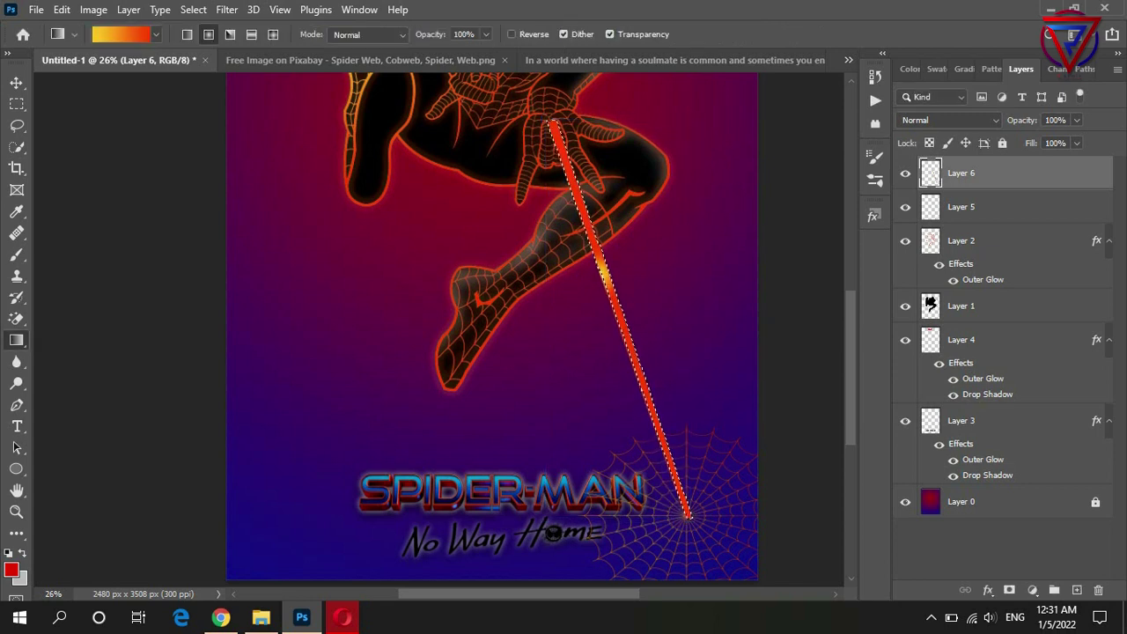
key("v")
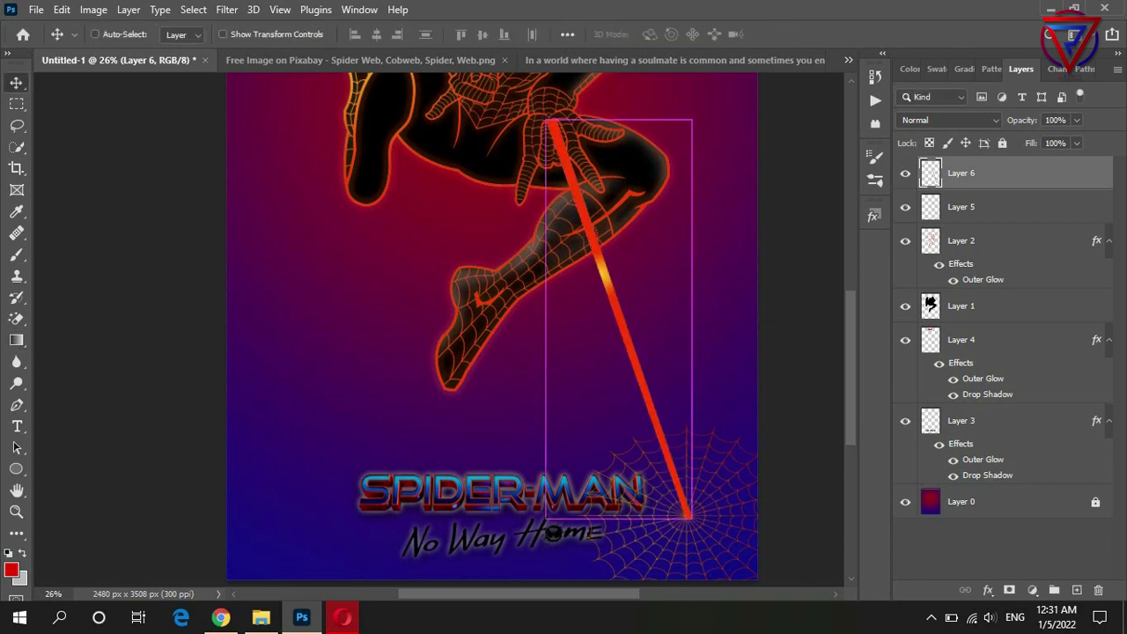
Try warping the strand leftward, then undo the warp
key("ctrl+t")
right_click(606, 252)
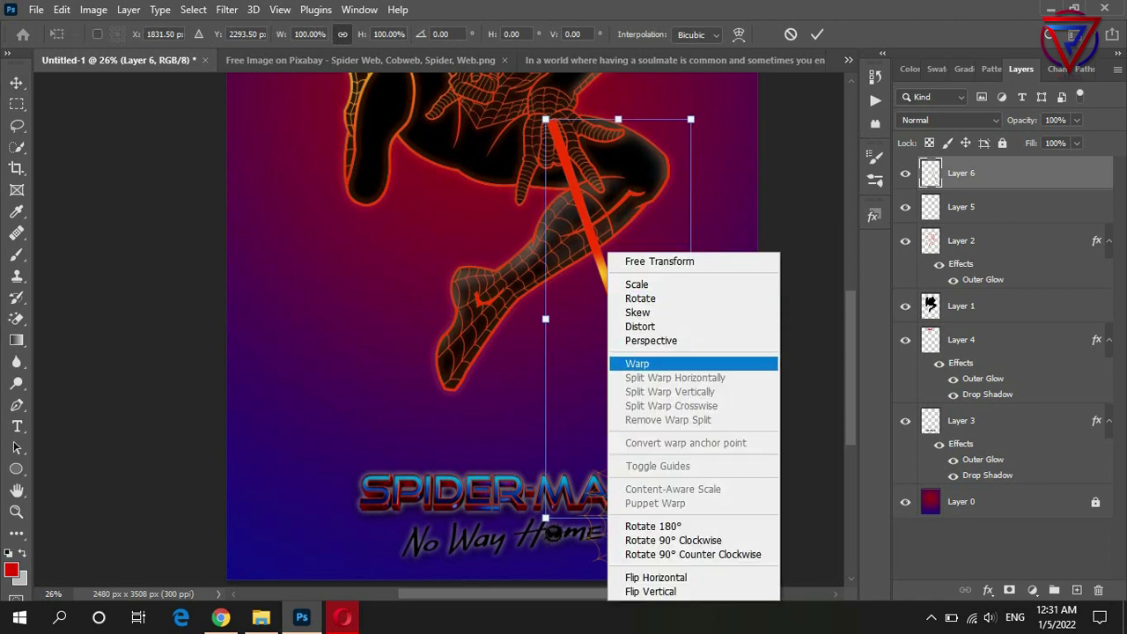
left_click(634, 364)
left_click_drag(625, 361, 556, 353)
key("ctrl+z")
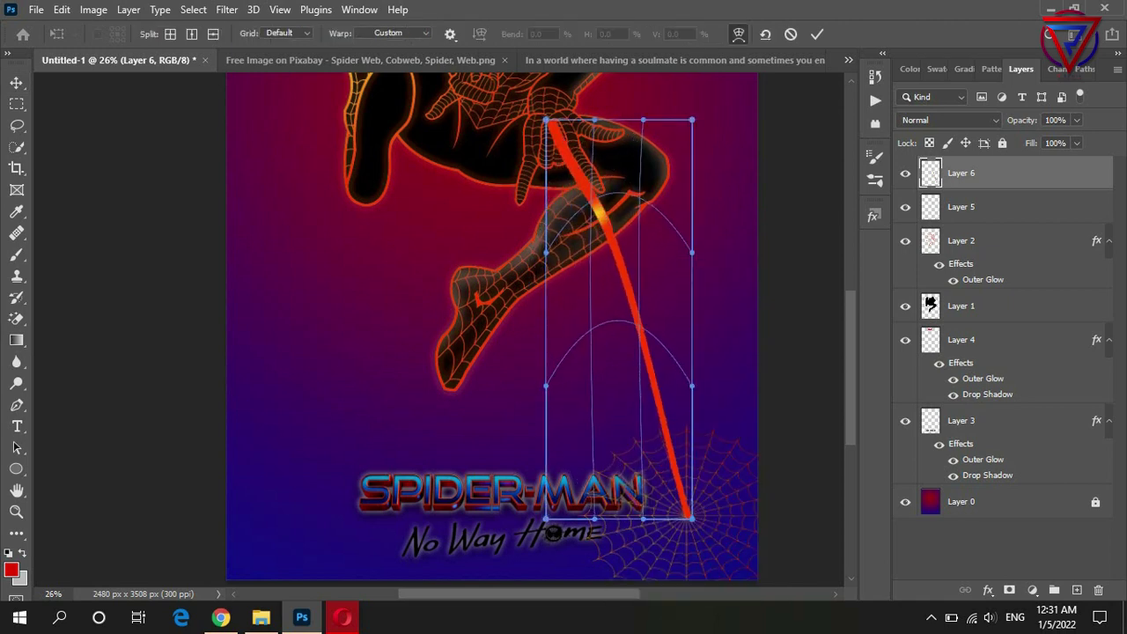
key("ctrl+z")
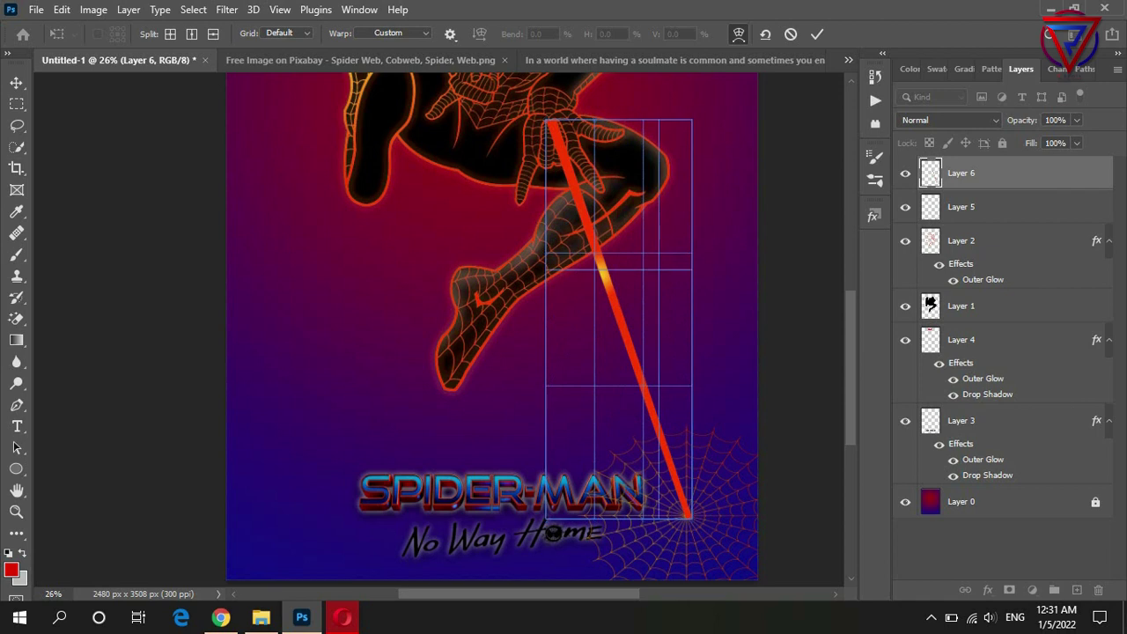
key("Return")
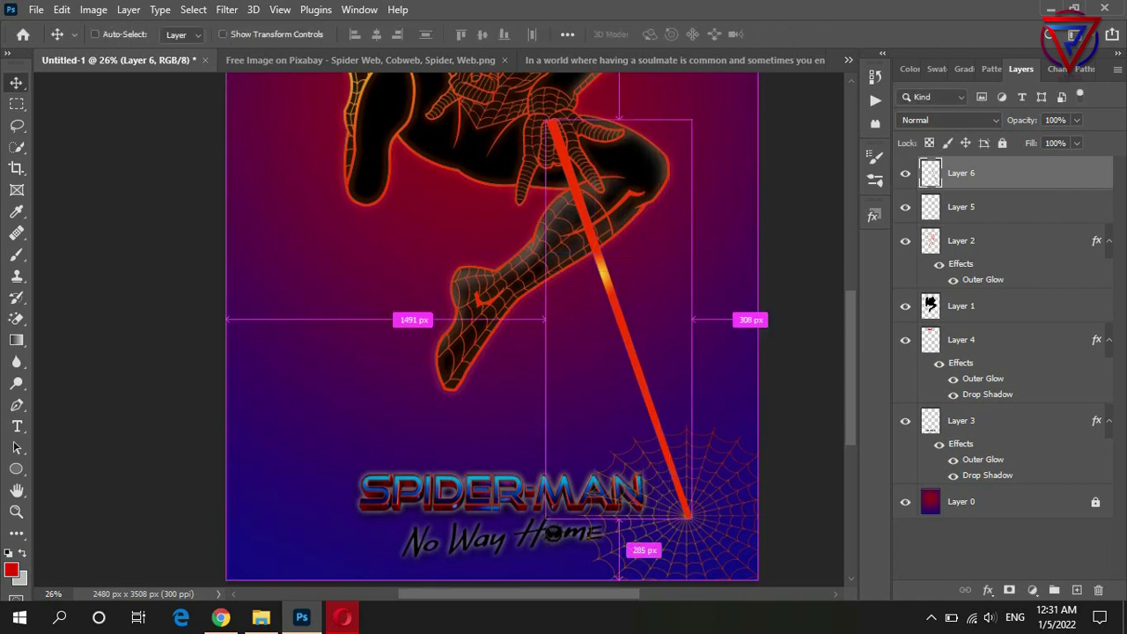
Narrow the strand to about 22%, tilt it 16°, and stretch it from web centre to hand
key("ctrl+t")
left_click_drag(690, 318, 576, 319)
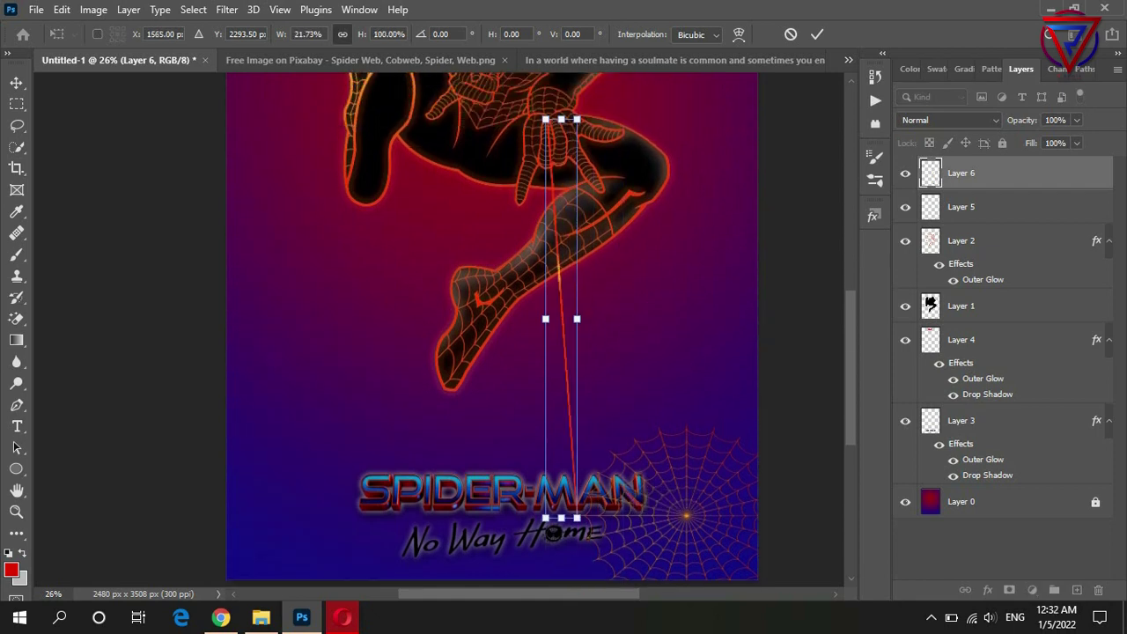
left_click_drag(561, 537, 621, 528)
mouse_move(592, 336)
left_mouse_down()
mouse_move(664, 429)
mouse_move(650, 345)
left_mouse_up()
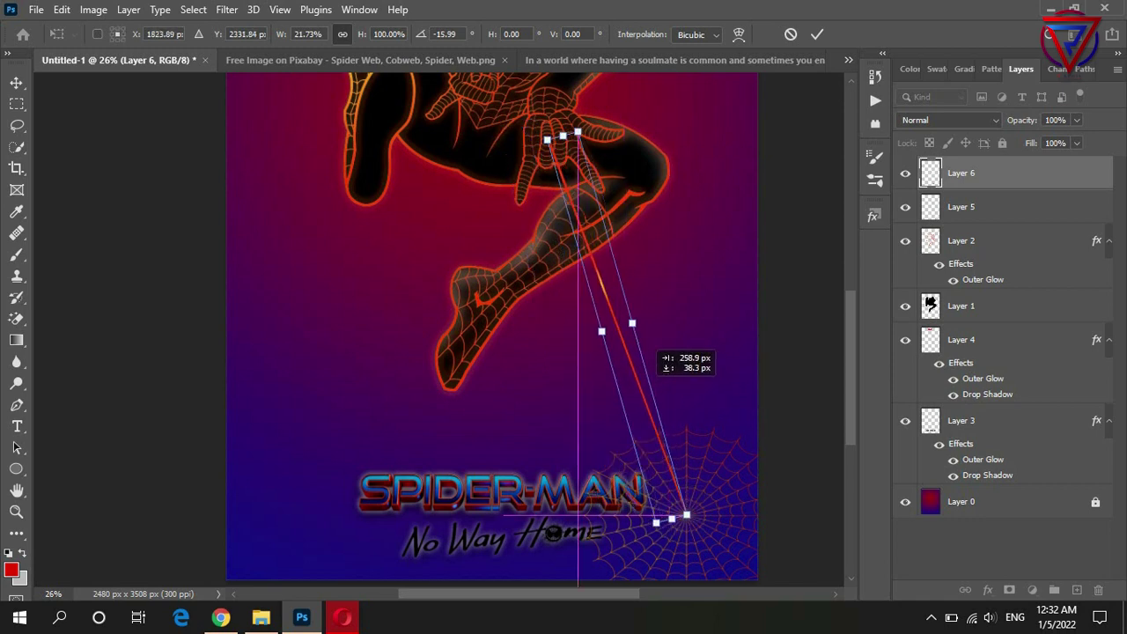
left_click_drag(563, 136, 553, 106)
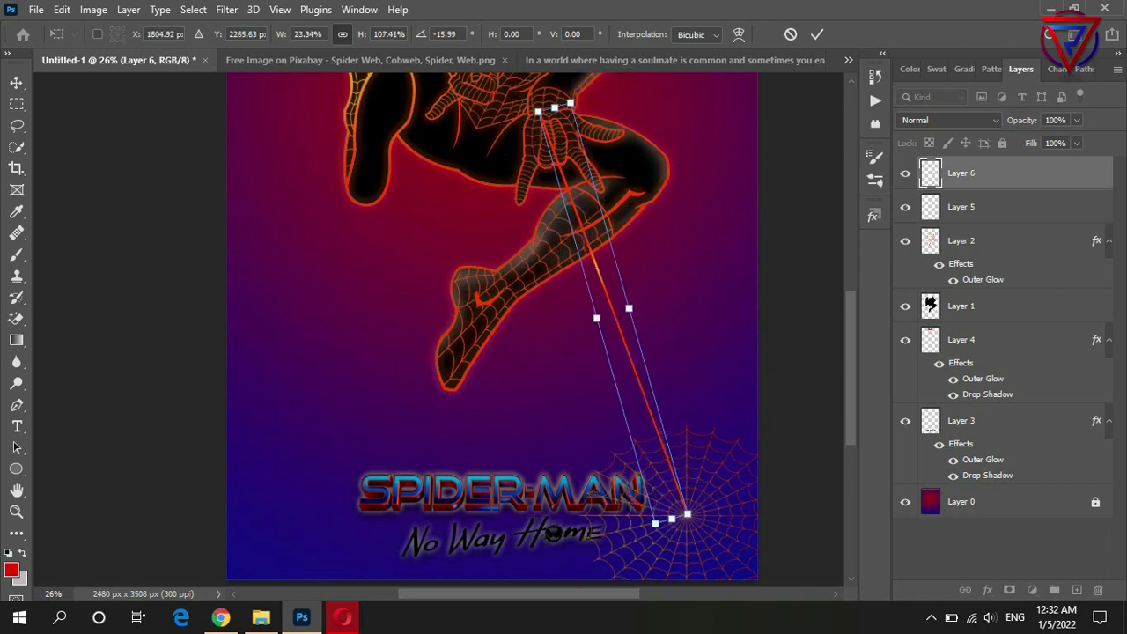
Warp the strand into a gentle curve and apply it
right_click(604, 251)
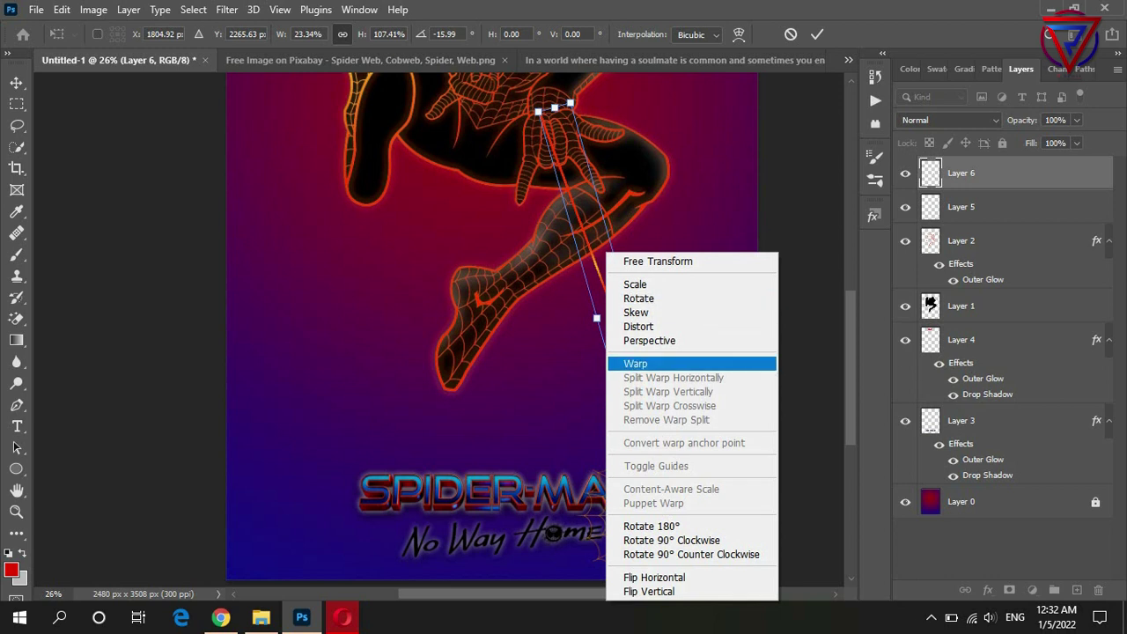
left_click(627, 363)
mouse_move(595, 264)
left_mouse_down()
mouse_move(599, 292)
mouse_move(564, 299)
mouse_move(581, 273)
left_mouse_up()
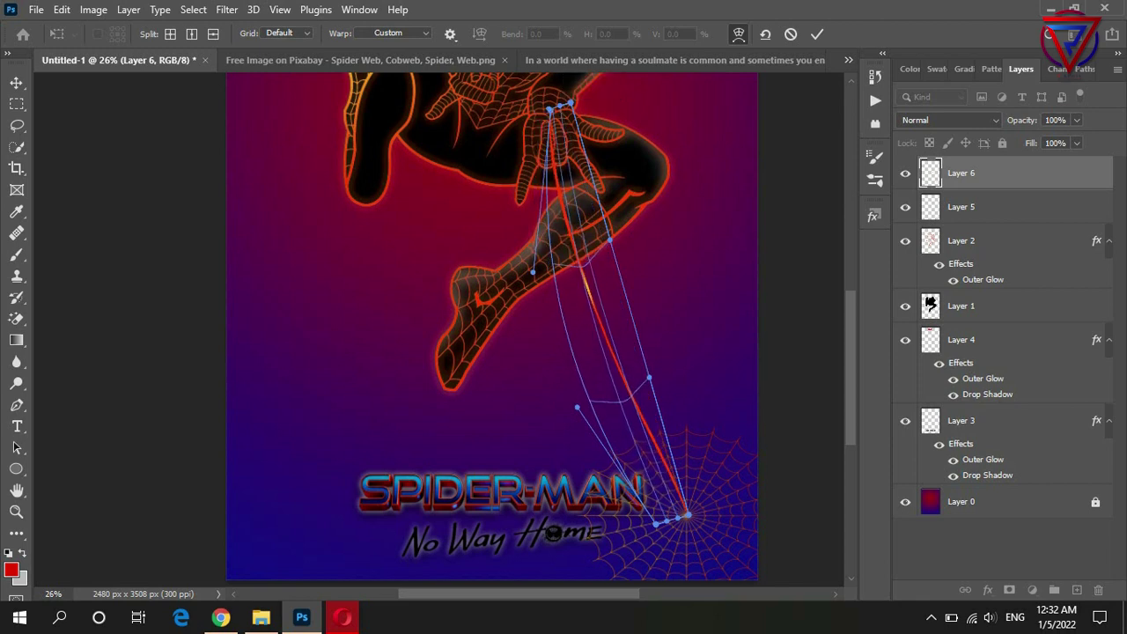
key("Return")
scroll(493, 325, "up", 2)
Duplicate the background layer and zoom in on Spider-Man's knee and hand
scroll(541, 326, "down", 3)
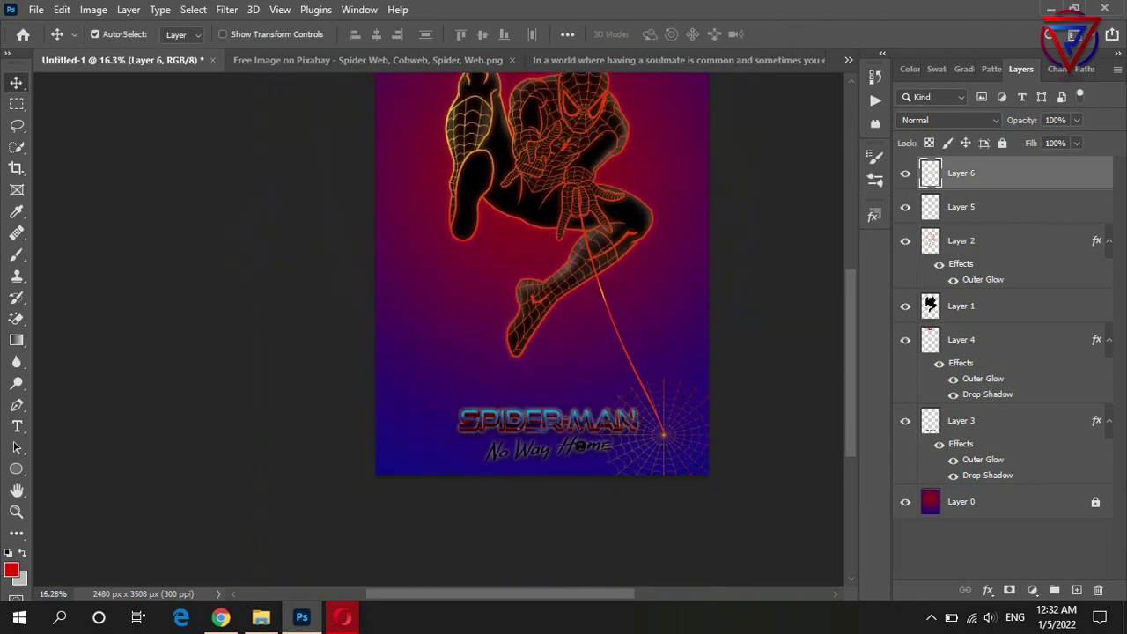
scroll(541, 299, "up", 2)
scroll(541, 300, "up", 1)
key("alt+comma")
key("ctrl+j")
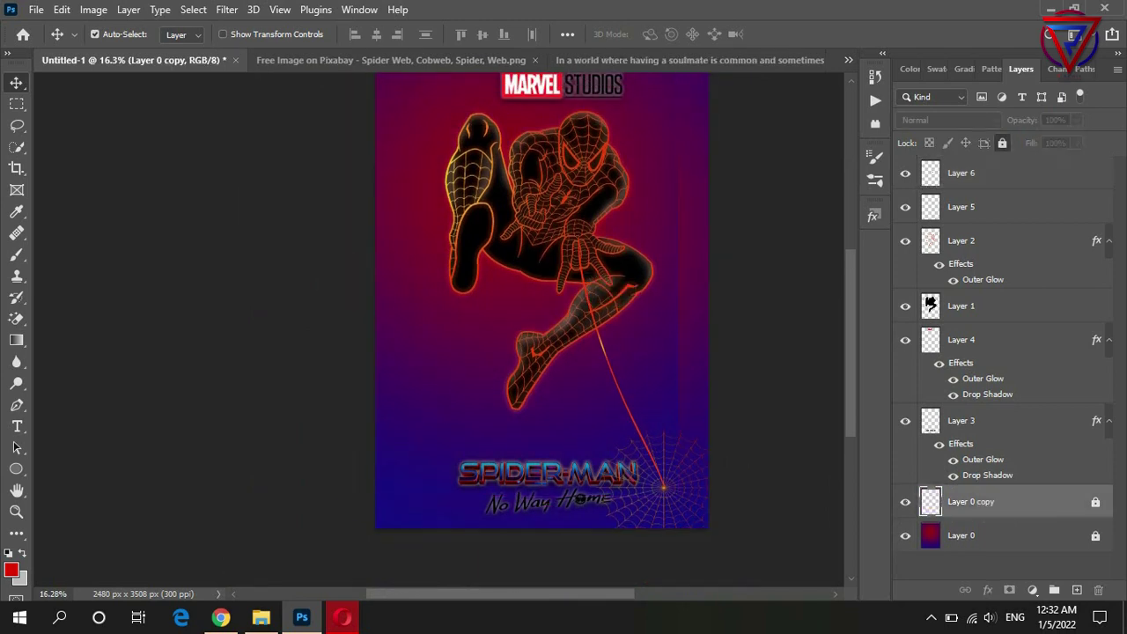
key("z")
left_click_drag(591, 289, 633, 290)
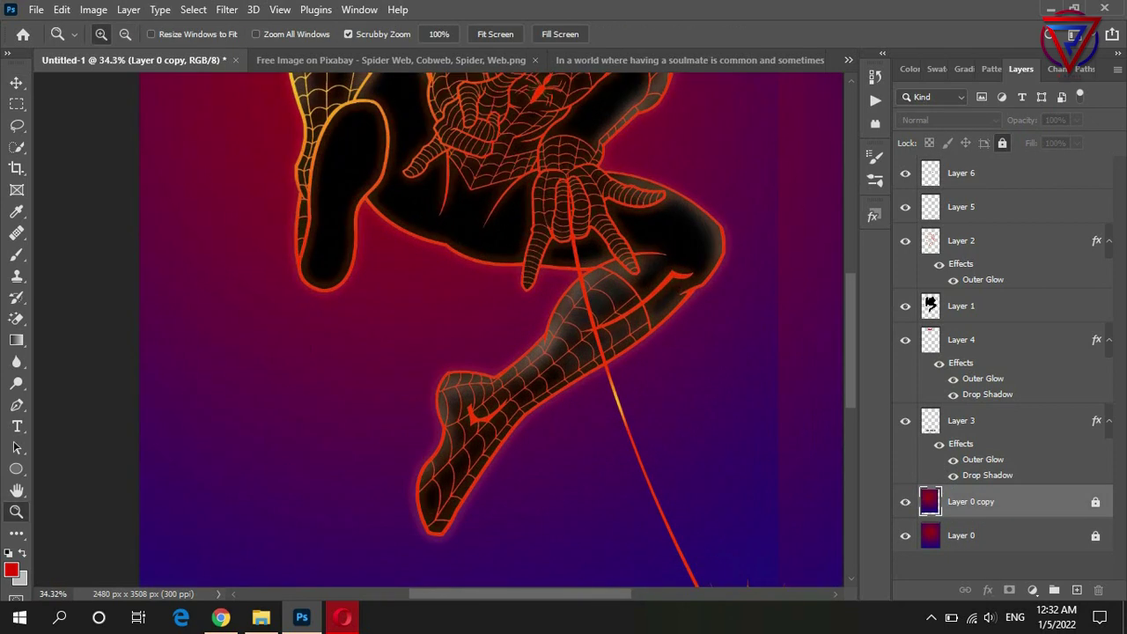
Select Layer 6 and reposition the web line's transform pivot point
key("v")
key("alt+period")
scroll(666, 264, "down", 2)
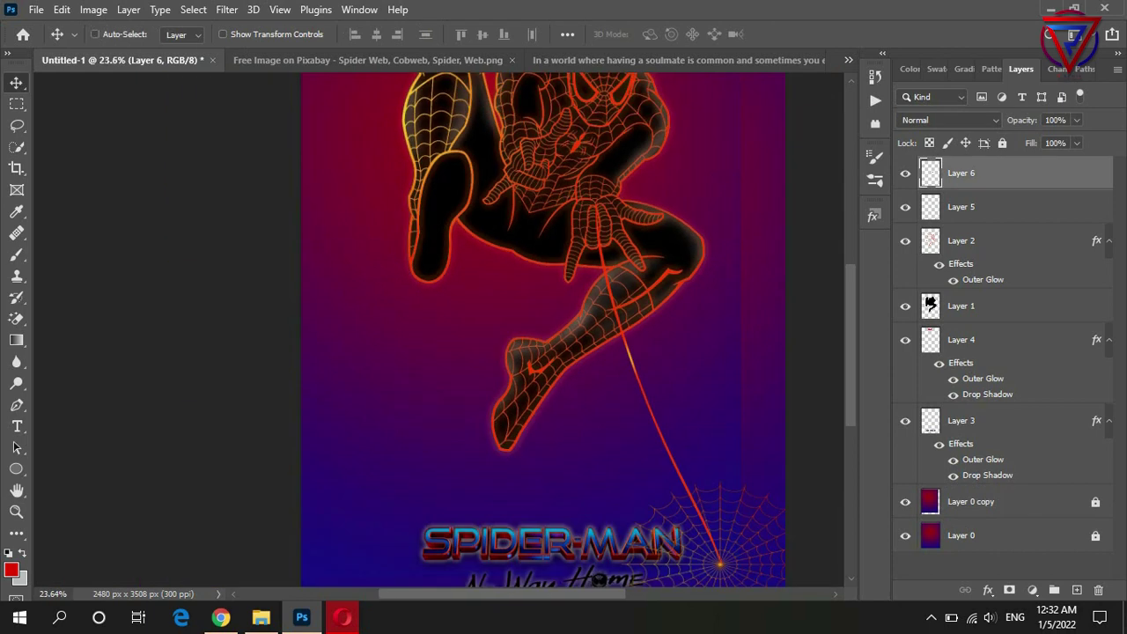
key("ctrl+t")
left_click_drag(658, 380, 583, 347)
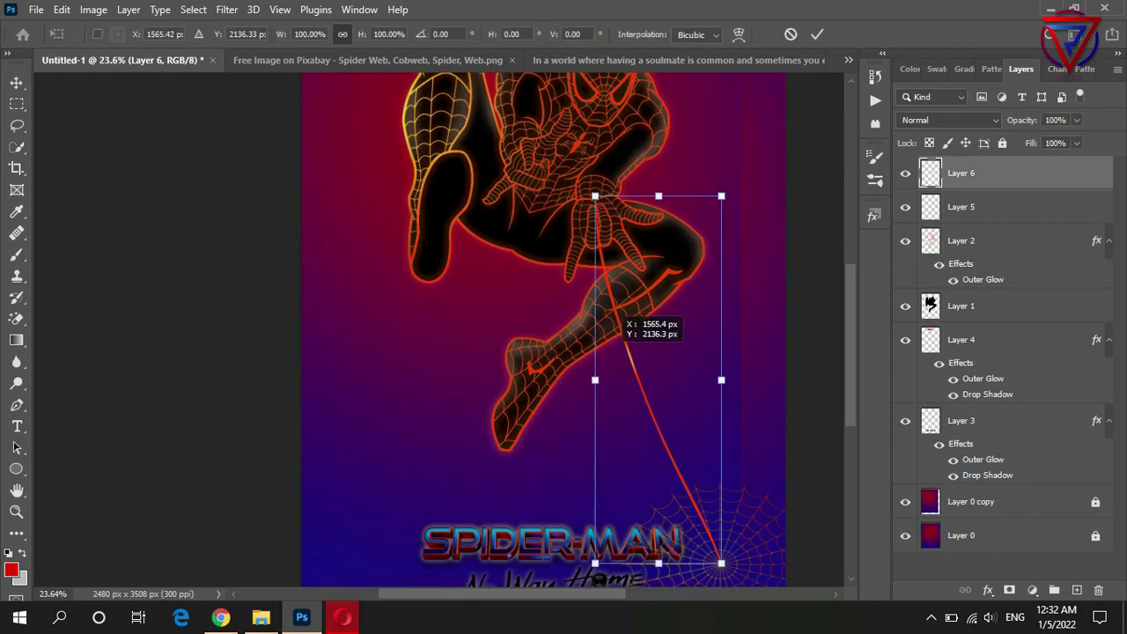
key("Return")
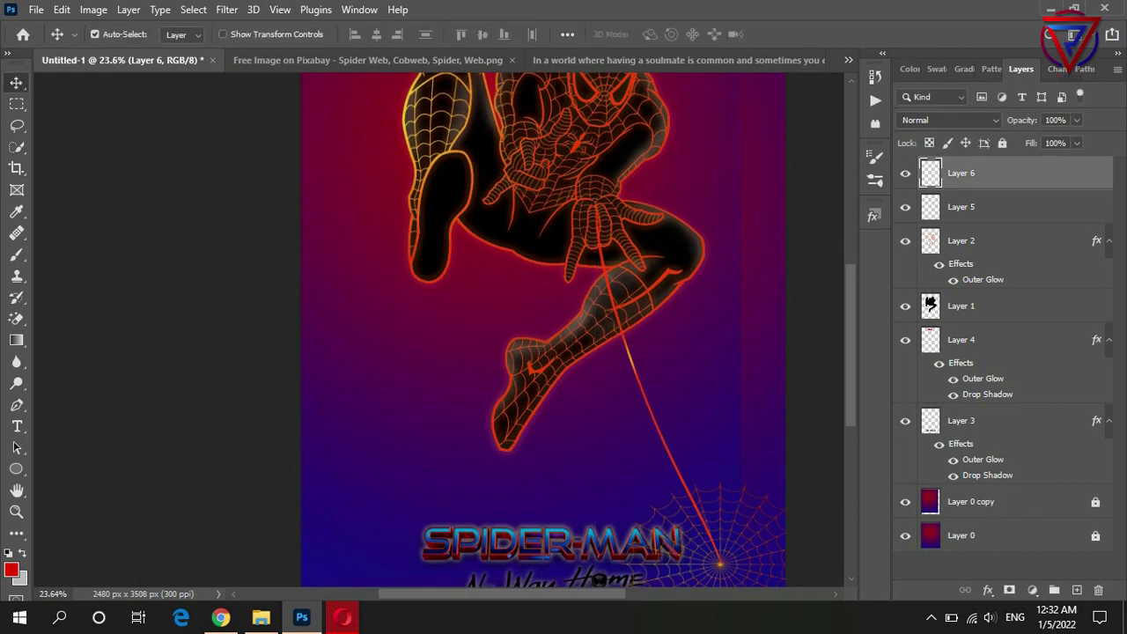
Duplicate the web line, move the copy up-left, enlarge it ~130%, and delete Layer 0 copy
key("ctrl+j")
left_click_drag(647, 316, 592, 282)
scroll(592, 282, "down", 3)
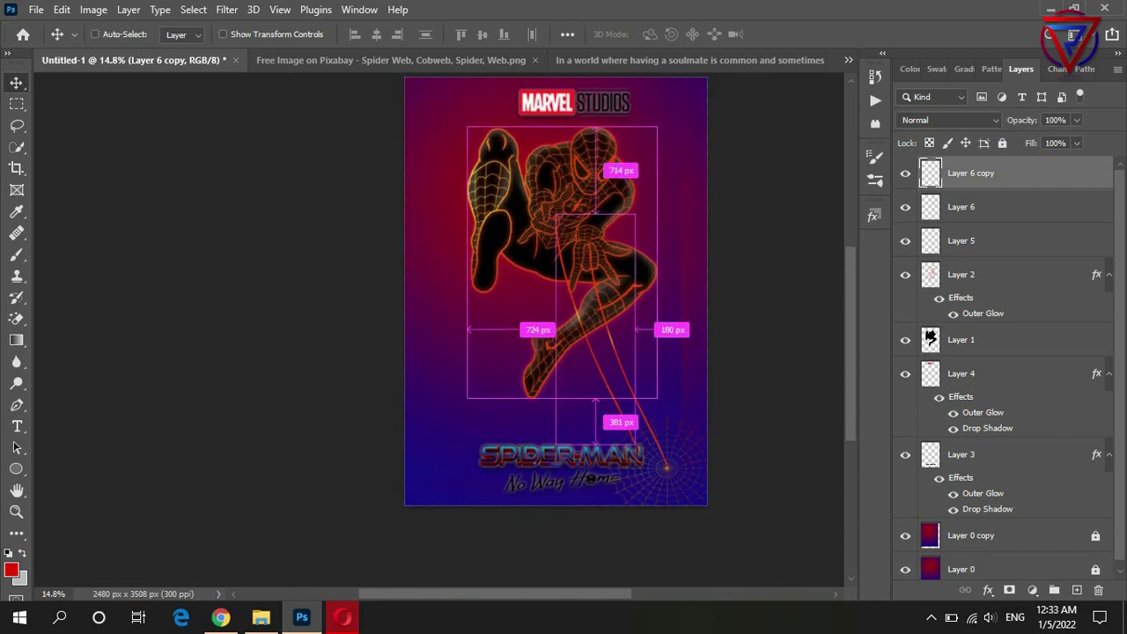
scroll(555, 352, "up", 2)
key("ctrl+t")
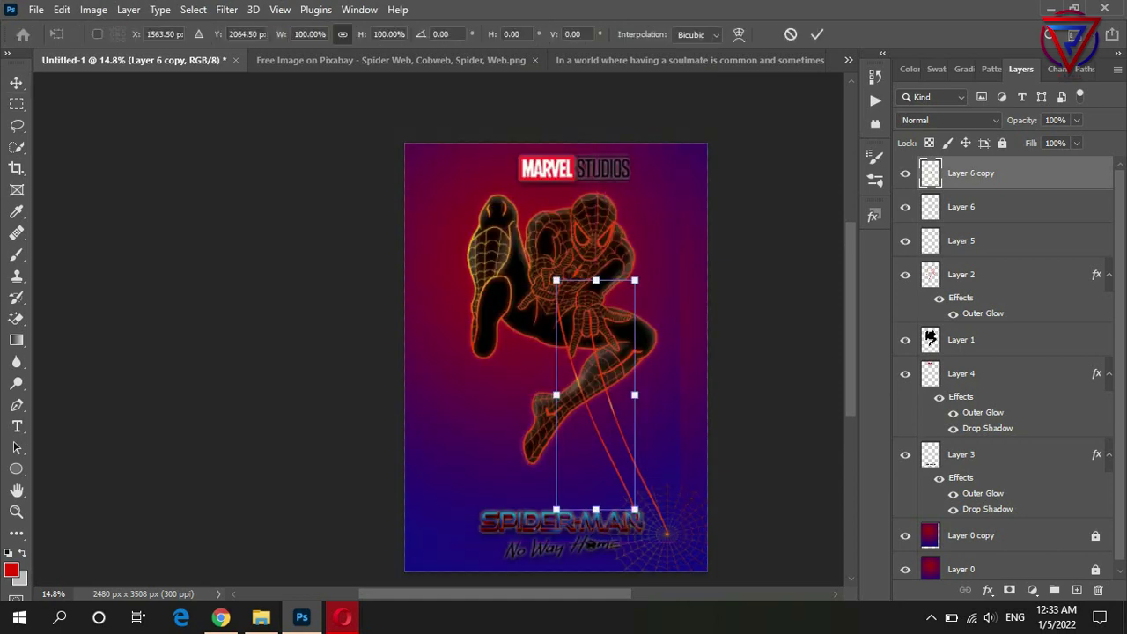
left_click_drag(634, 509, 658, 578)
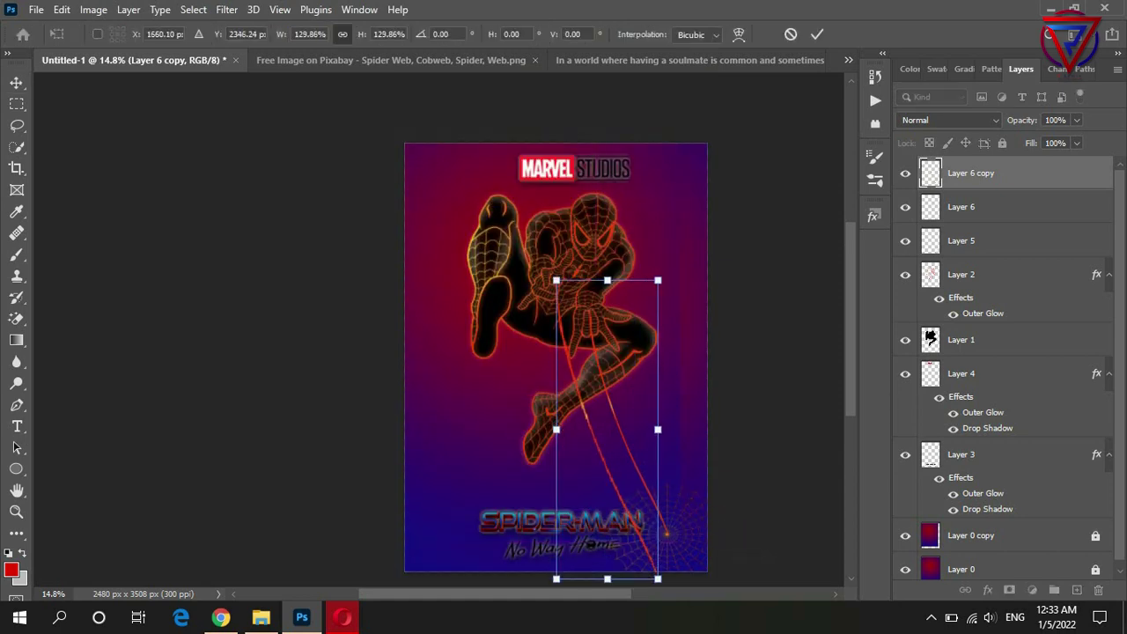
key("Return")
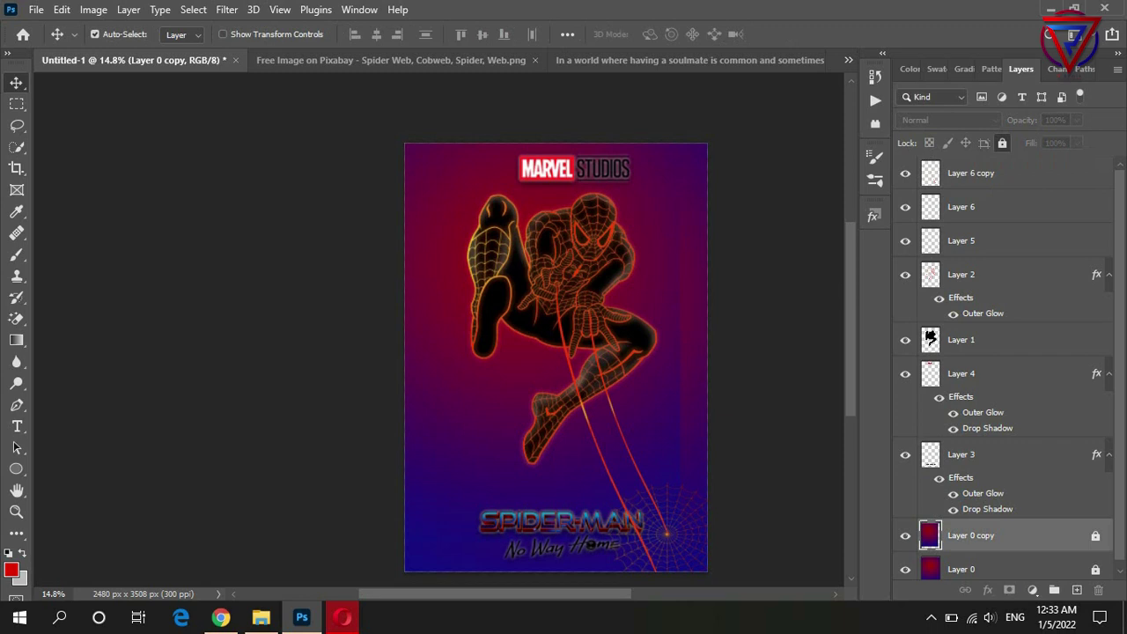
key("Delete")
scroll(621, 316, "down", 1)
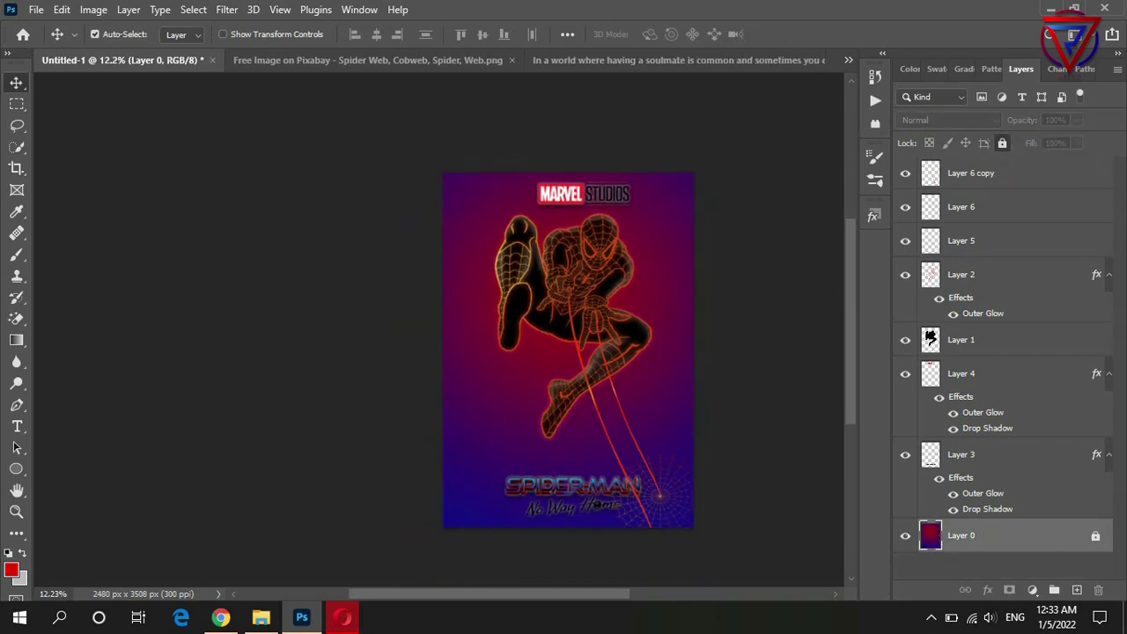
Close the spider web image without saving and return to the poster
left_click(368, 60)
left_click(565, 60)
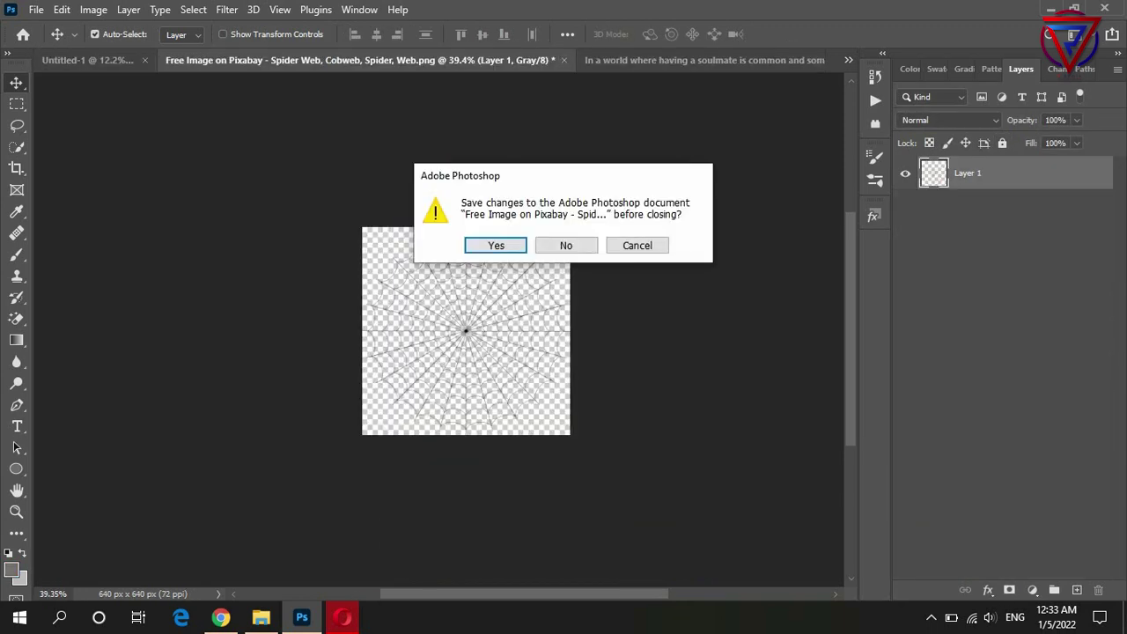
left_click(566, 245)
left_click(457, 60)
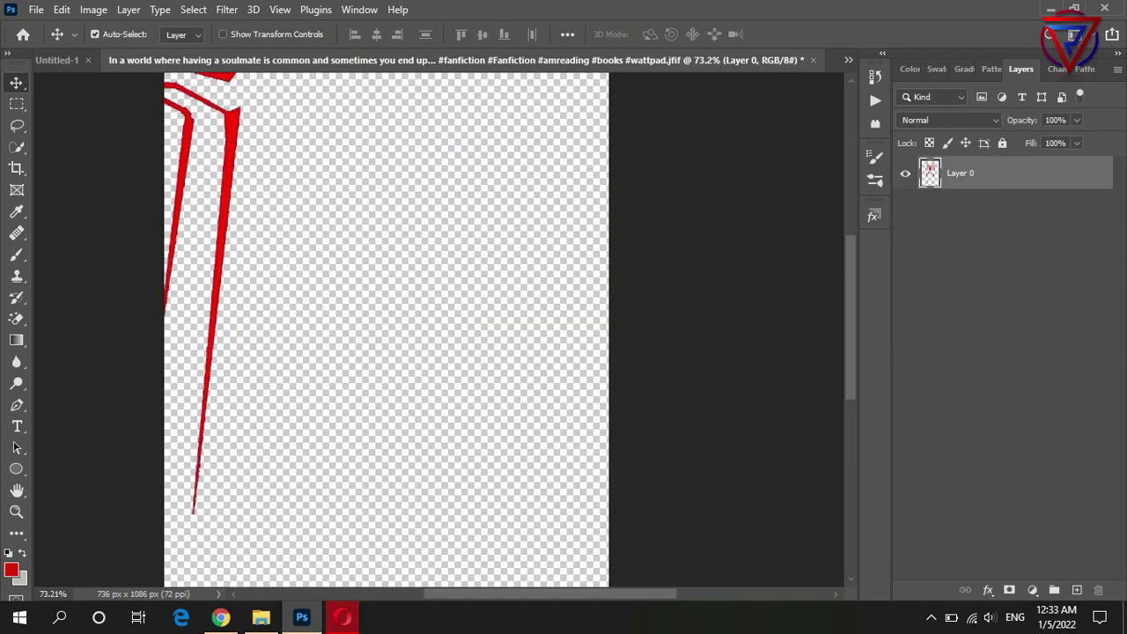
key("ctrl+Tab")
Paste the red spider emblem along the left edge, enlarged, and copy Layer 2's glow to the strand
key("ctrl+v")
key("ctrl+t")
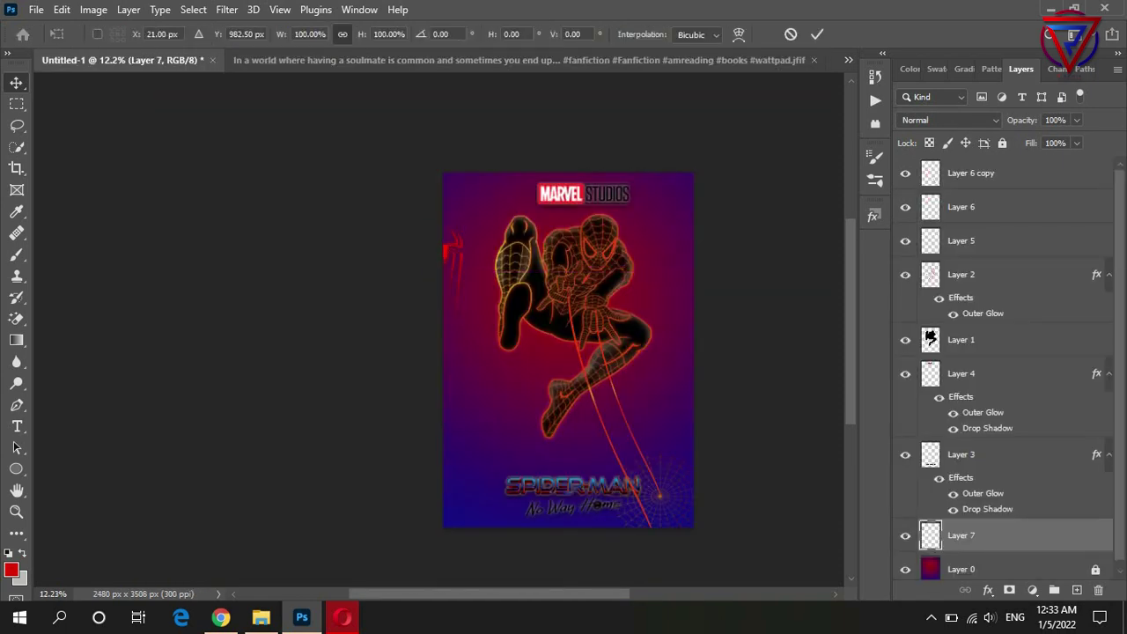
left_click_drag(465, 322, 556, 573)
mouse_move(467, 314)
left_mouse_down()
mouse_move(422, 254)
mouse_move(415, 270)
left_mouse_up()
key("Return")
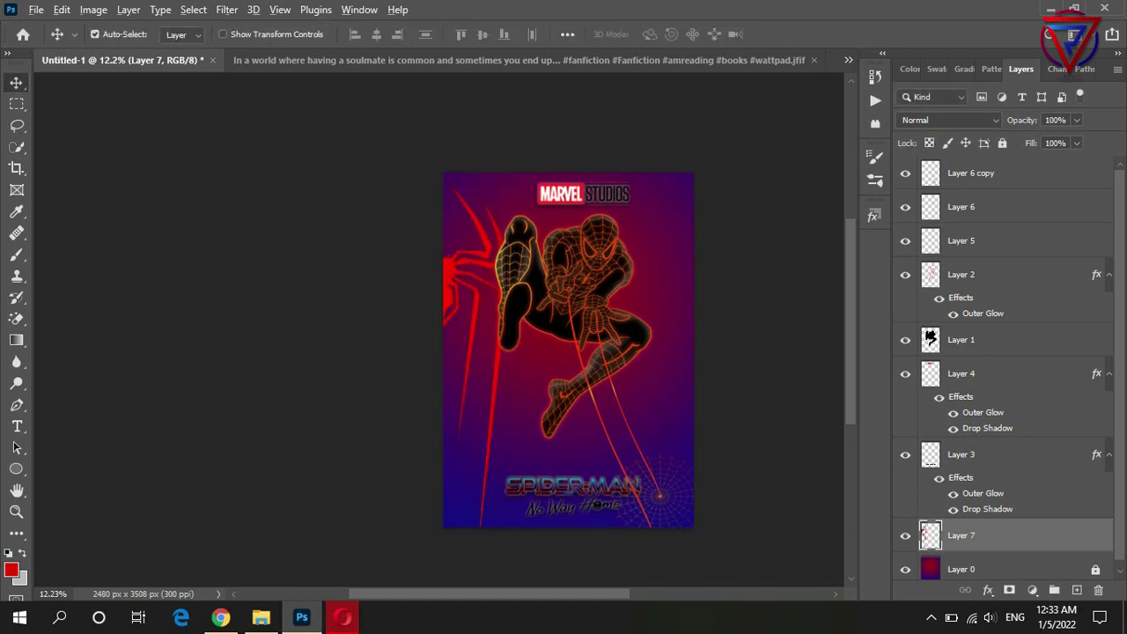
key("ctrl+0")
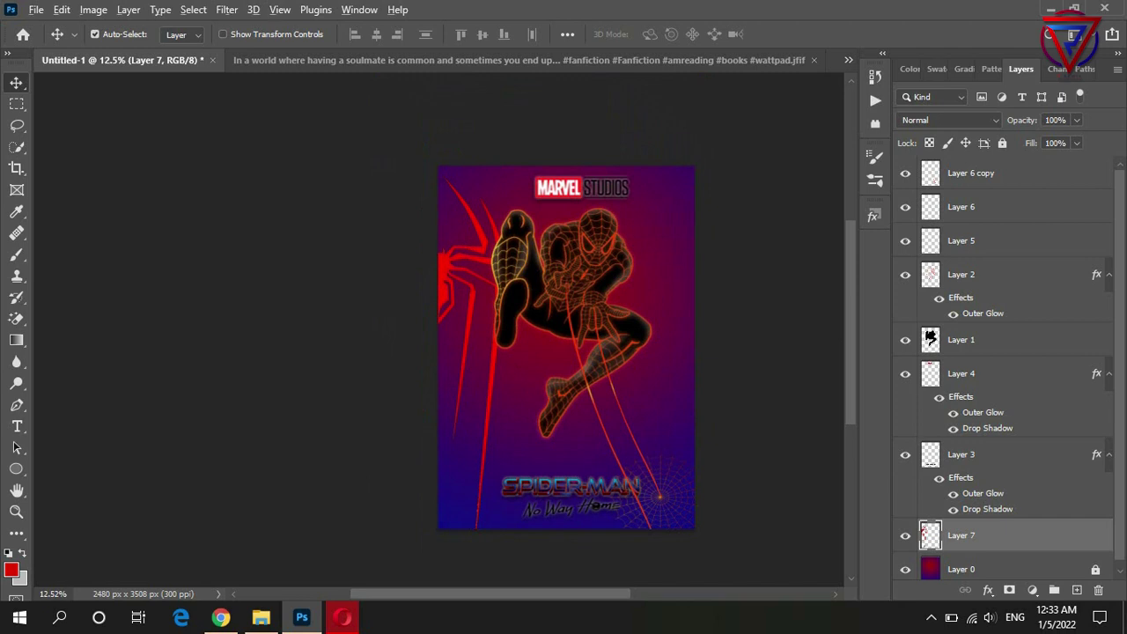
left_click_drag(982, 312, 997, 213)
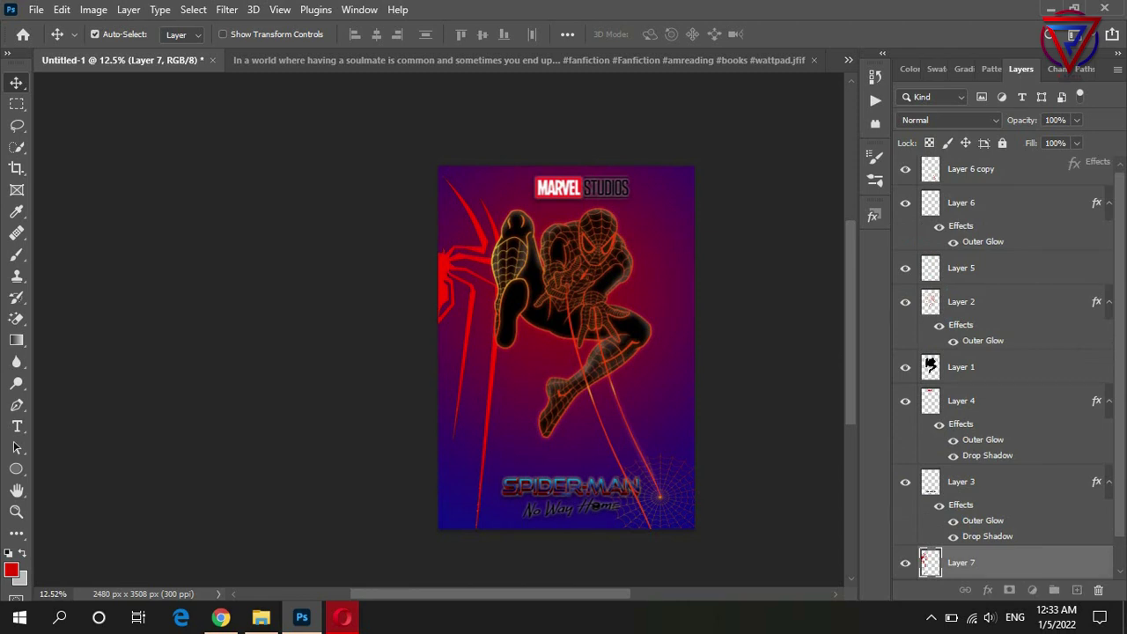
Copy the Outer Glow onto Layer 5 and select the spider web layer
mouse_move(1096, 202)
left_mouse_down()
mouse_move(1091, 169)
mouse_move(1085, 214)
mouse_move(968, 268)
left_mouse_up()
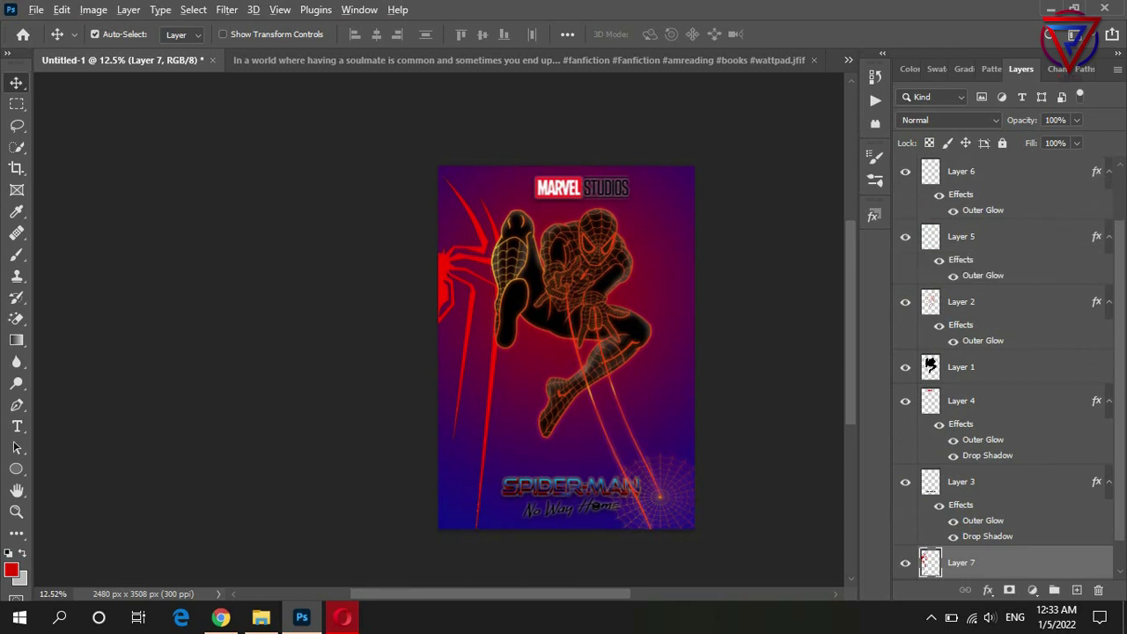
scroll(678, 264, "up", 1)
scroll(678, 264, "down", 2)
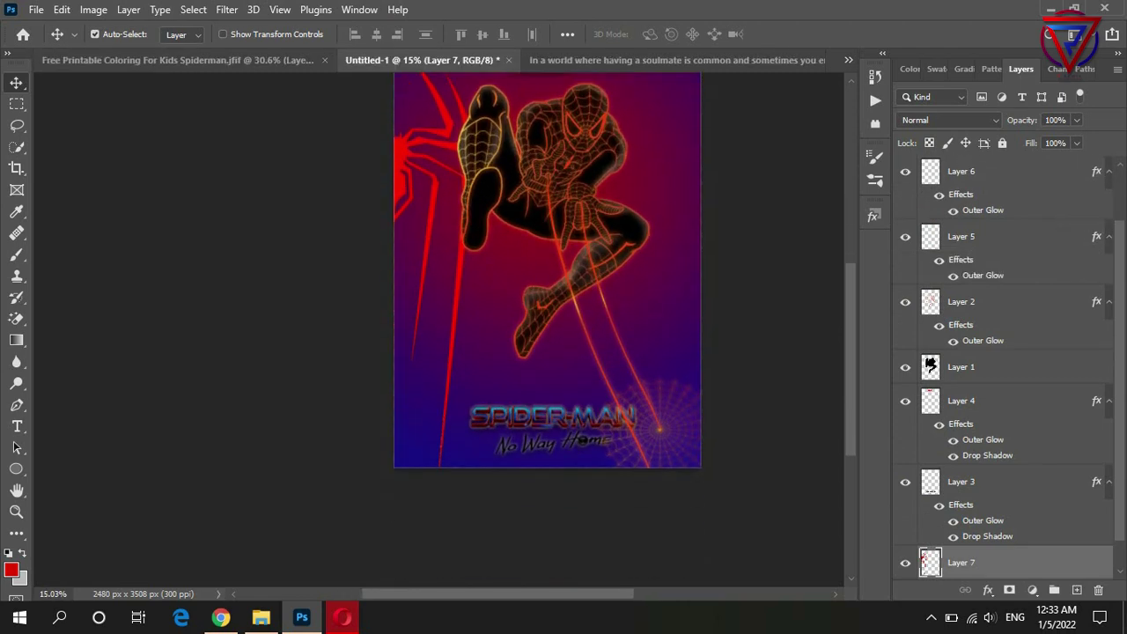
left_click(961, 236)
Enlarge the spider web about 261% and reposition it across the lower poster
key("ctrl+t")
left_click_drag(721, 482, 849, 586)
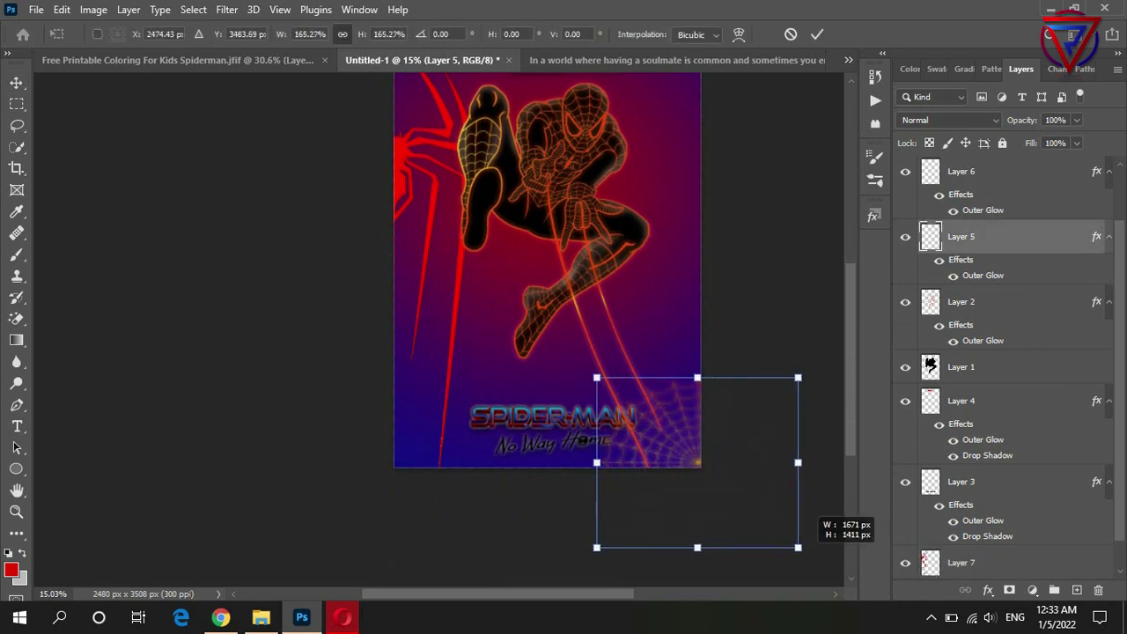
left_click_drag(609, 347, 497, 286)
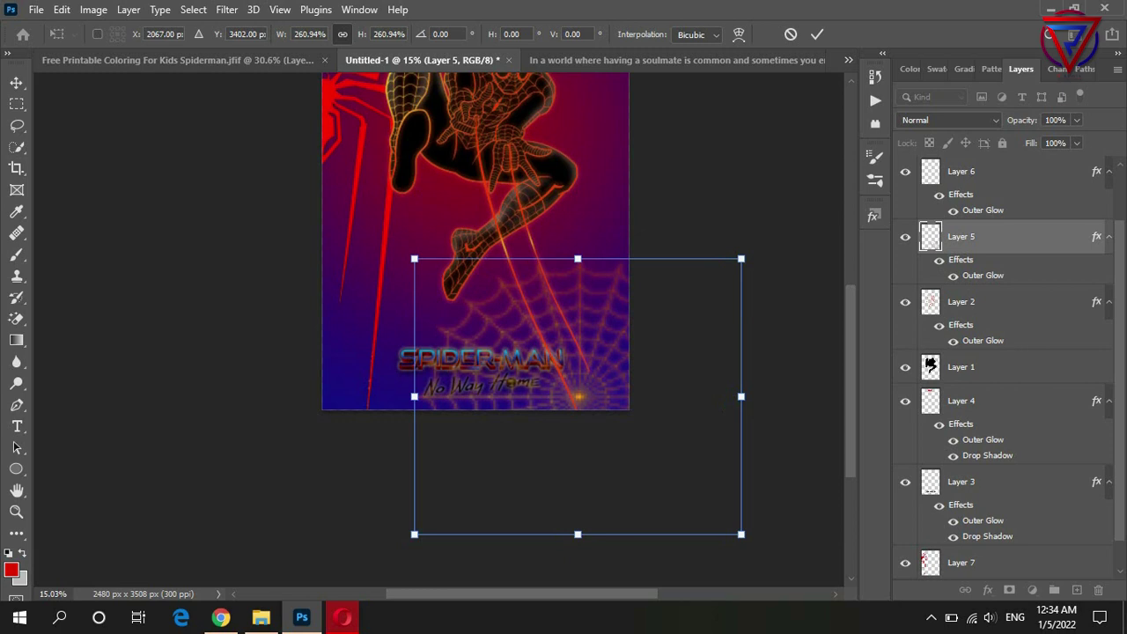
left_click_drag(627, 301, 641, 279)
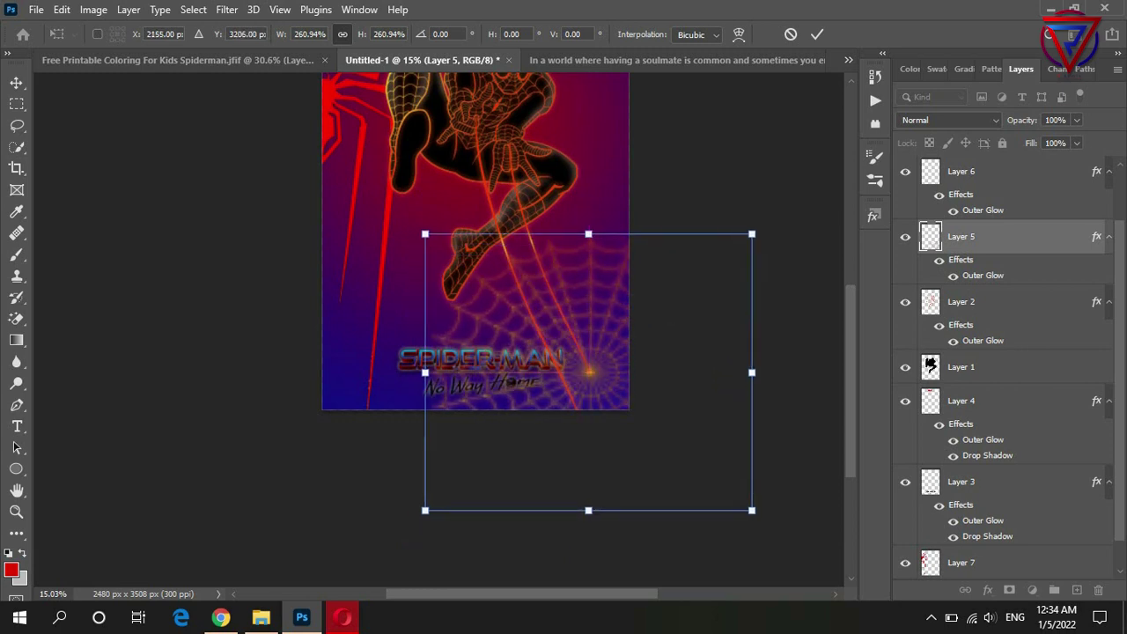
key("Return")
scroll(476, 264, "up", 3)
scroll(497, 273, "down", 1)
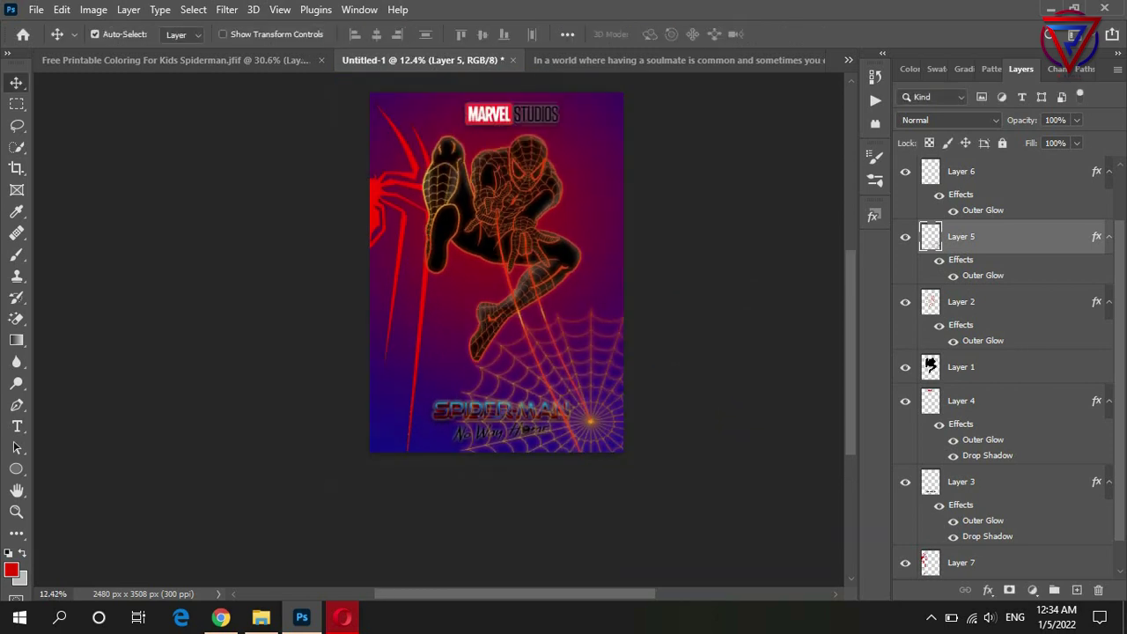
Switch to the Eraser at 35% flow and select Layers 6, 5, 2 and 1
left_click(17, 319)
left_click(88, 318)
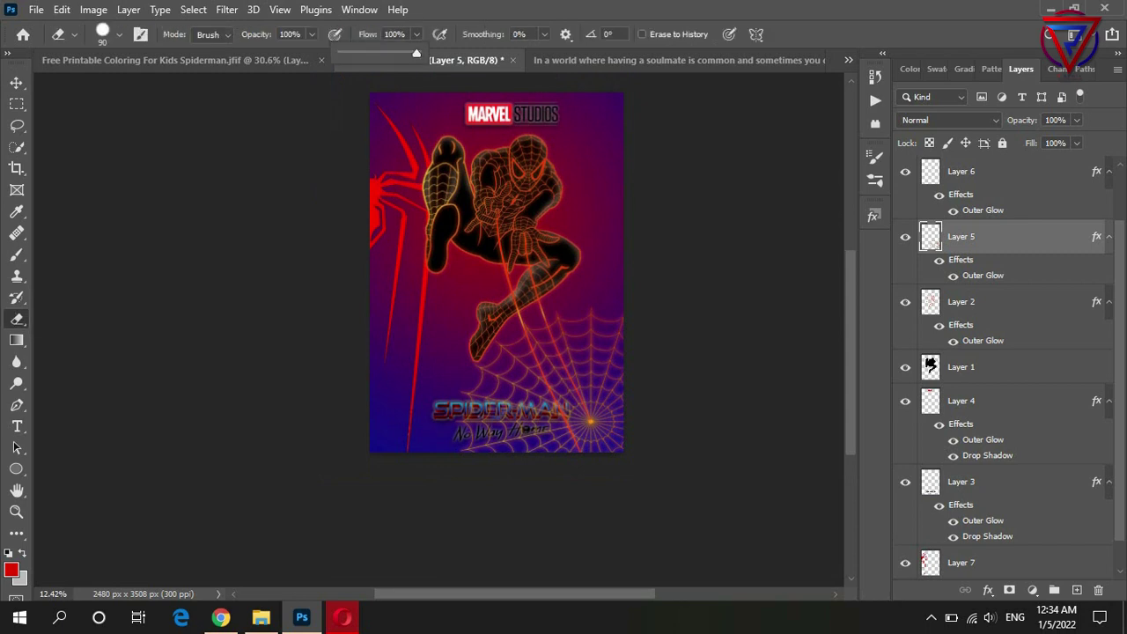
left_click_drag(416, 53, 367, 53)
left_click_drag(493, 220, 588, 326)
Enlarge the spider web from its corner and move it down and left
key("ctrl+z")
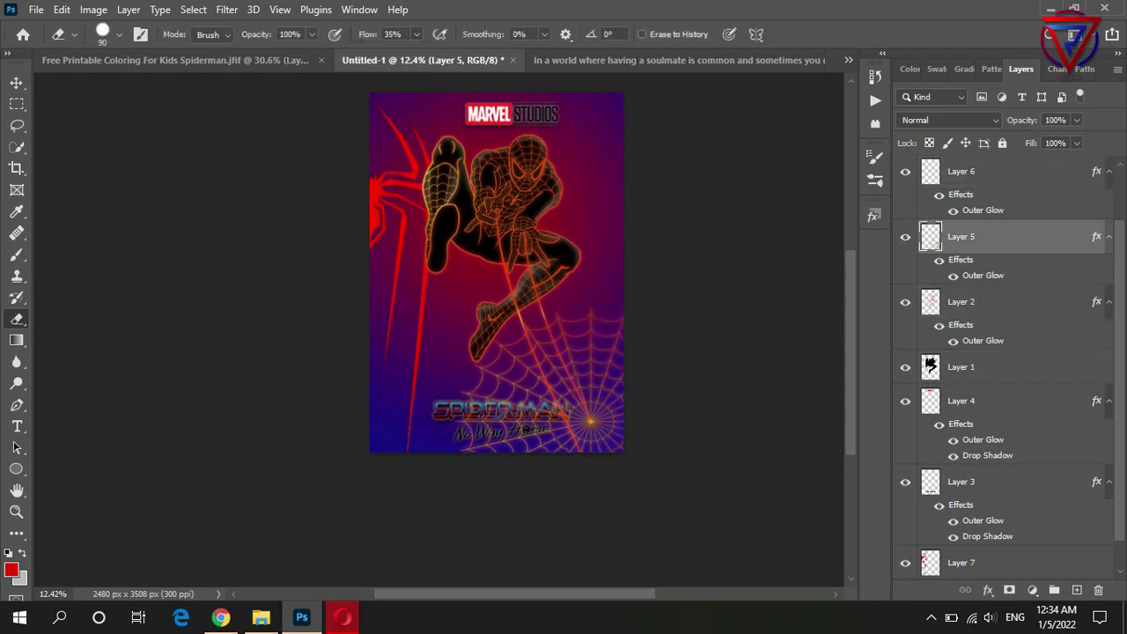
key("ctrl+t")
left_click_drag(724, 308, 793, 246)
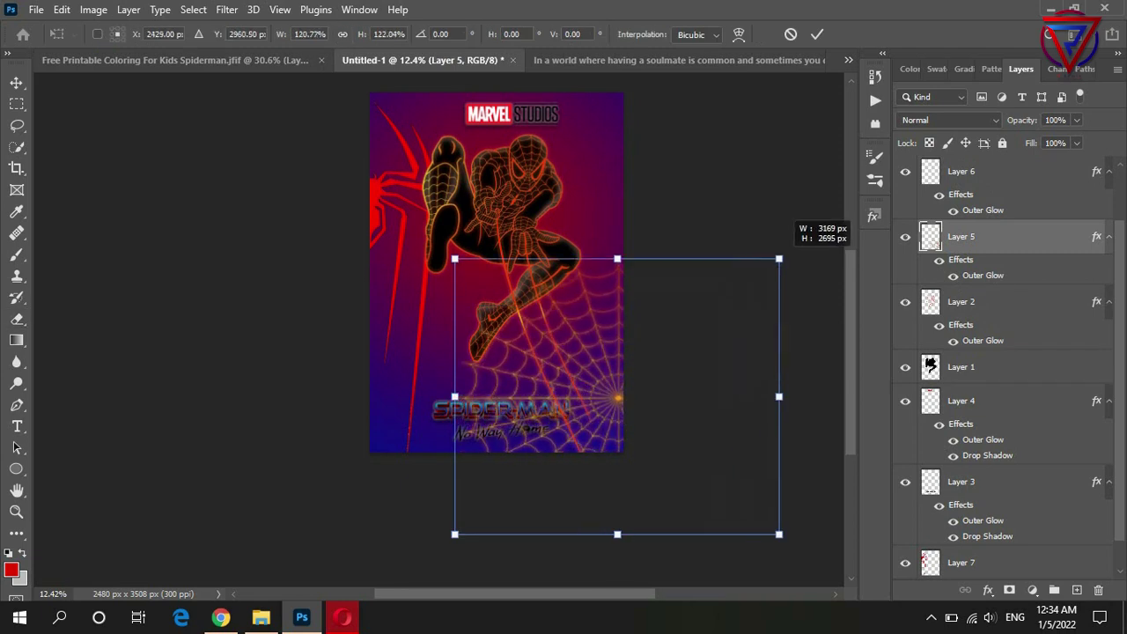
left_click_drag(610, 294, 575, 325)
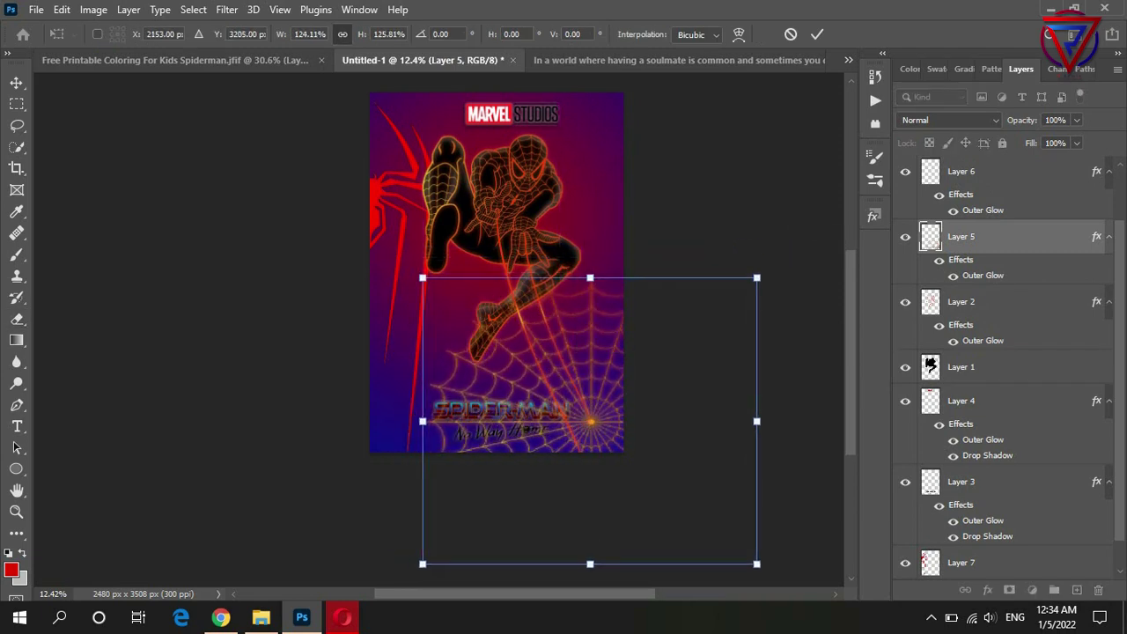
key("Return")
Move the web layer above Layer 6 and scale it up to about 133%
key("e")
key("ctrl+bracketright")
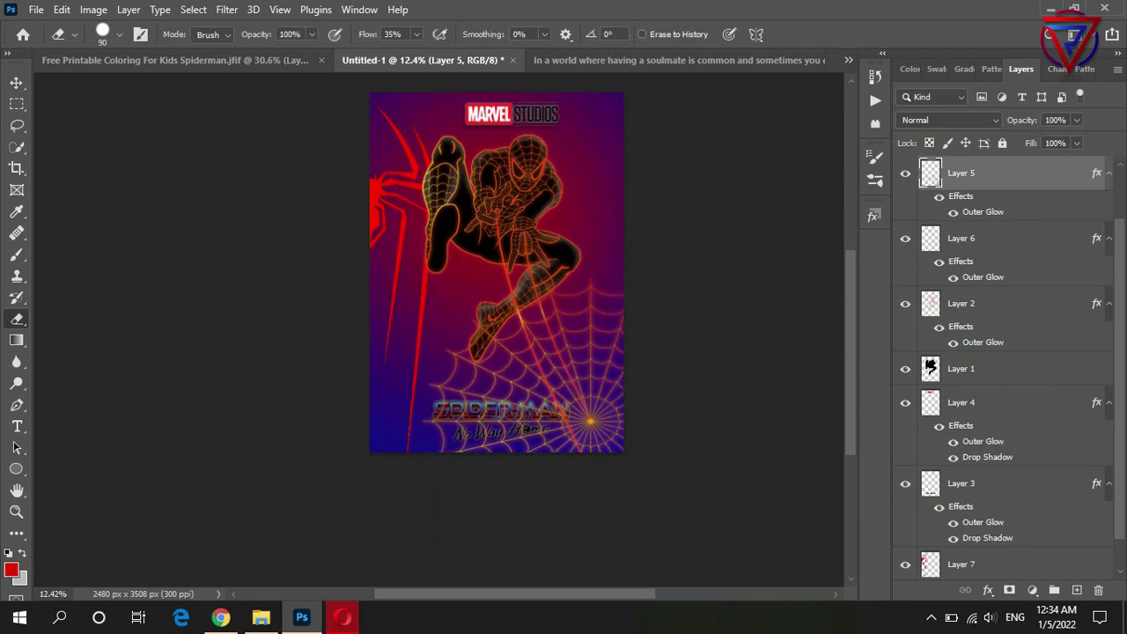
key("ctrl+t")
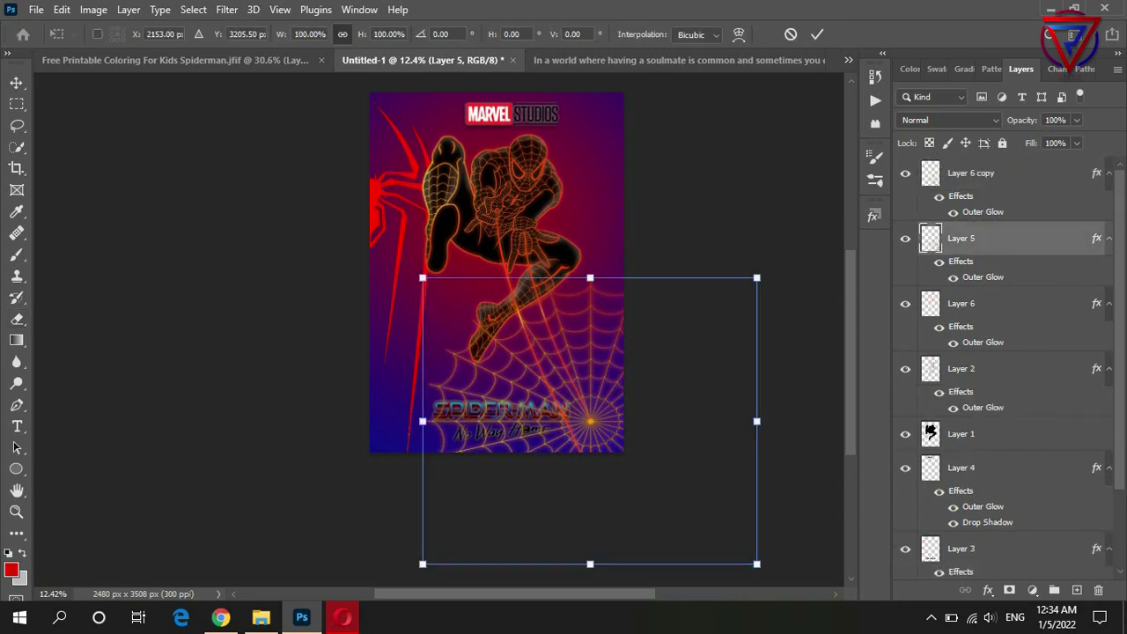
left_click_drag(423, 278, 368, 227)
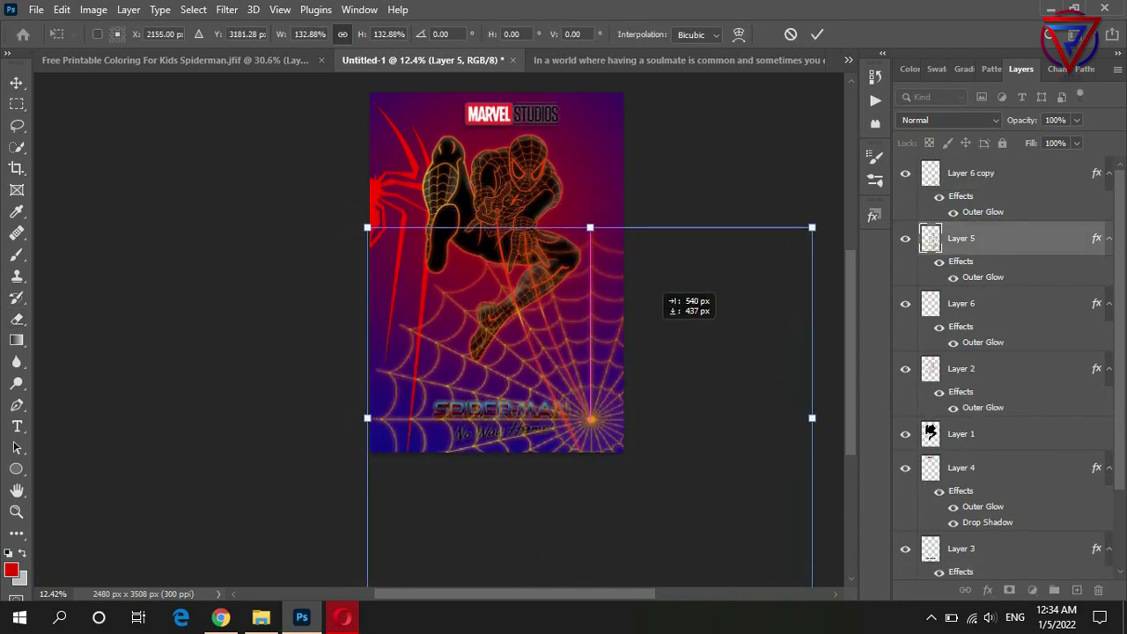
key("Return")
key("e")
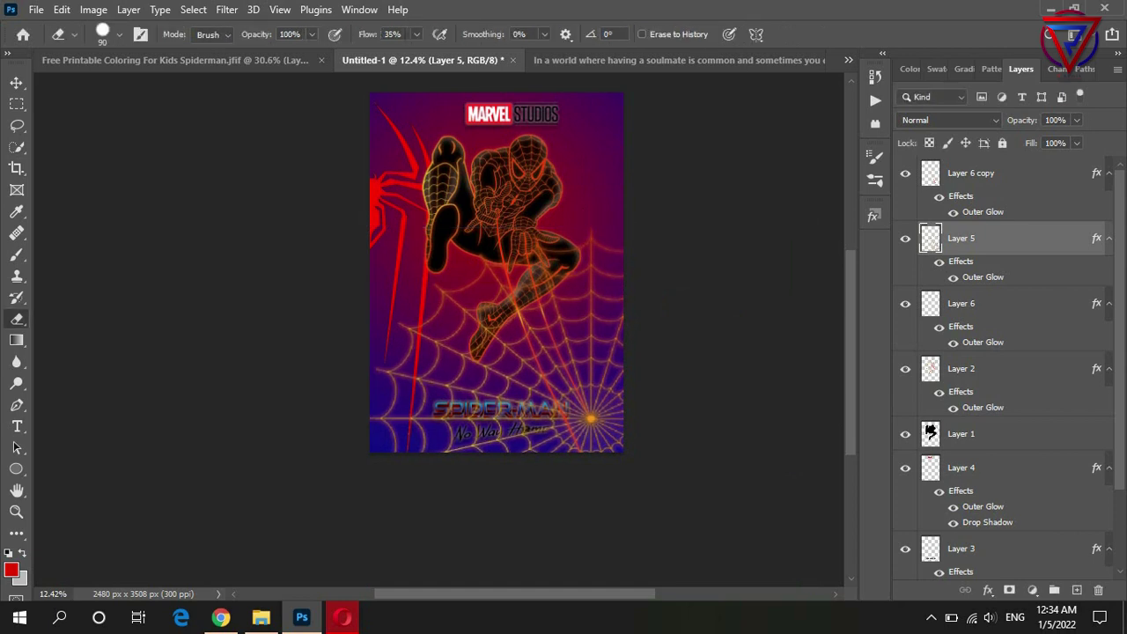
key("bracketright")
key("bracketright")
key("bracketright")
key("bracketright")
key("bracketright")
key("bracketright")
Erase the top of the spider web with a soft round eraser at 17% flow
right_click(592, 266)
double_click(642, 402)
left_click(417, 33)
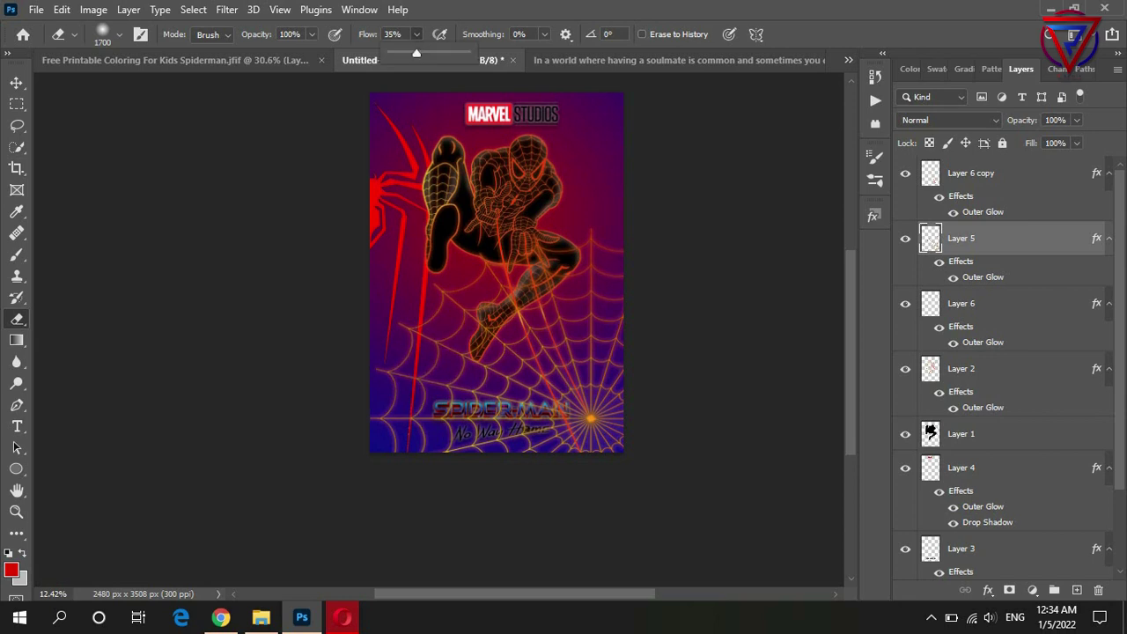
left_click_drag(416, 52, 402, 53)
mouse_move(490, 331)
left_mouse_down()
mouse_move(441, 418)
mouse_move(471, 423)
left_mouse_up()
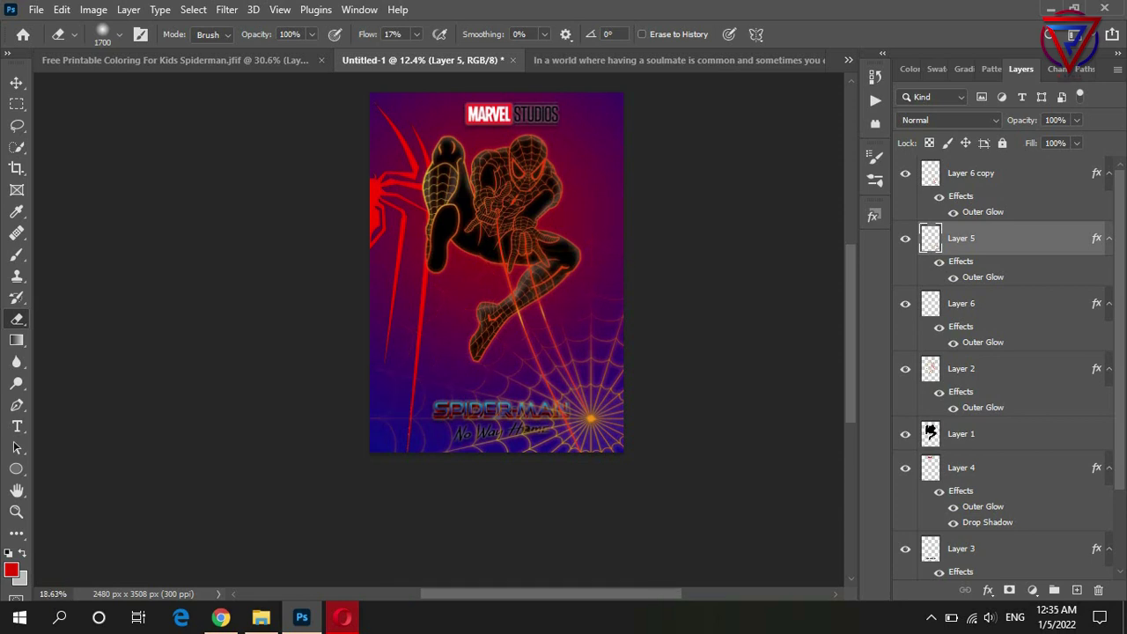
scroll(423, 334, "up", 3)
scroll(381, 335, "down", 3)
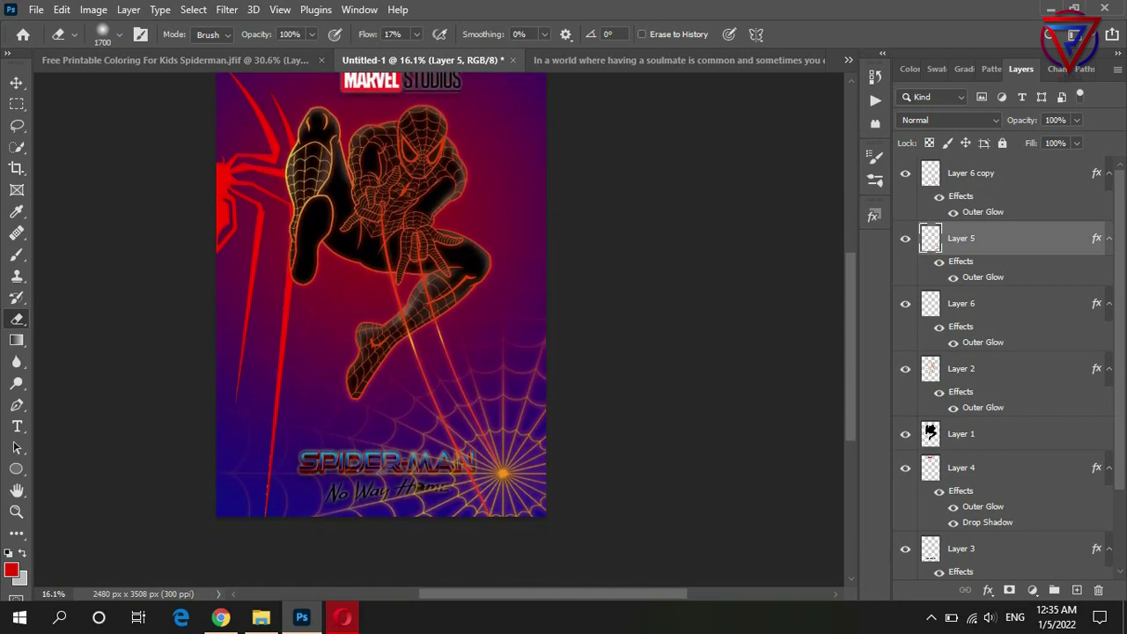
scroll(381, 299, "down", 1)
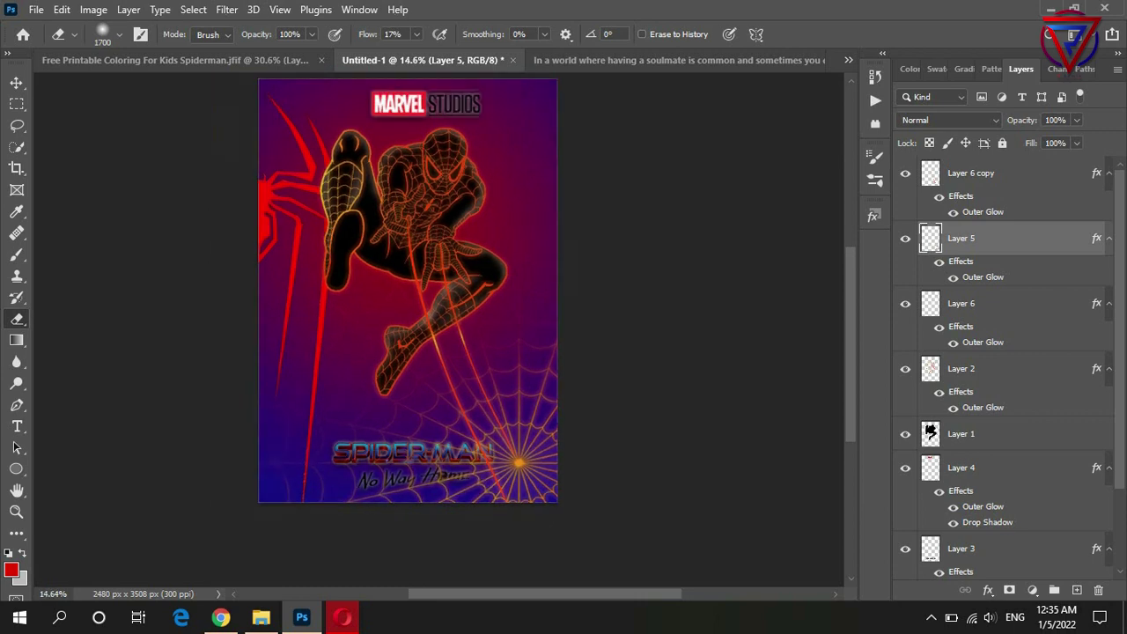
scroll(1004, 370, "down", 2)
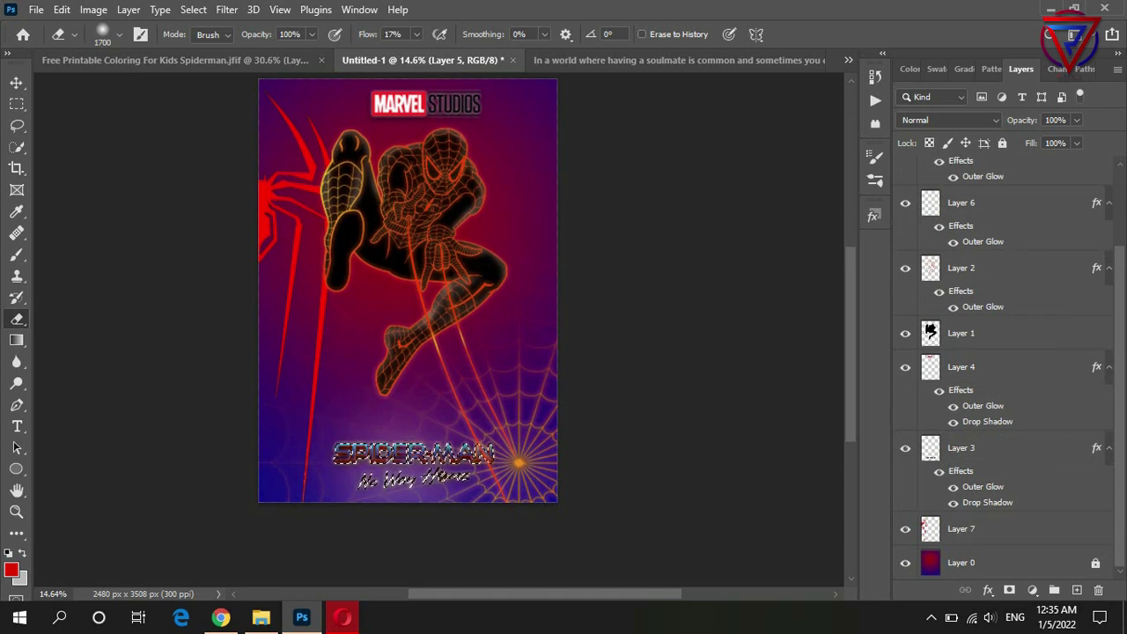
scroll(494, 465, "up", 5)
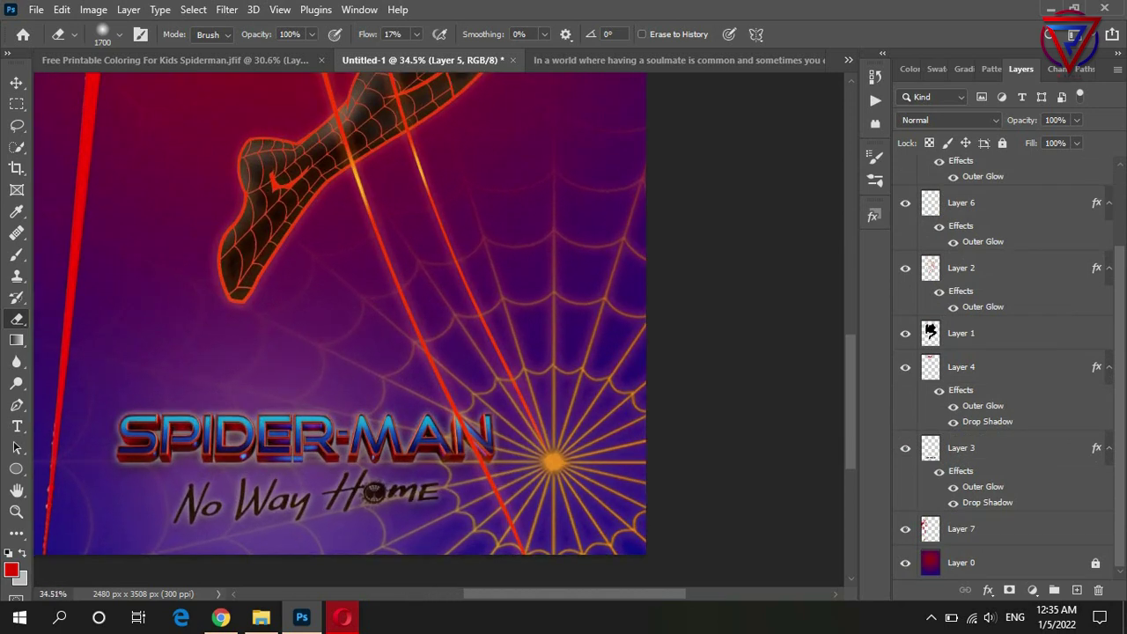
Move title Layer 3 to the top of the layer stack and fit the poster in view
left_click_drag(960, 447, 969, 187)
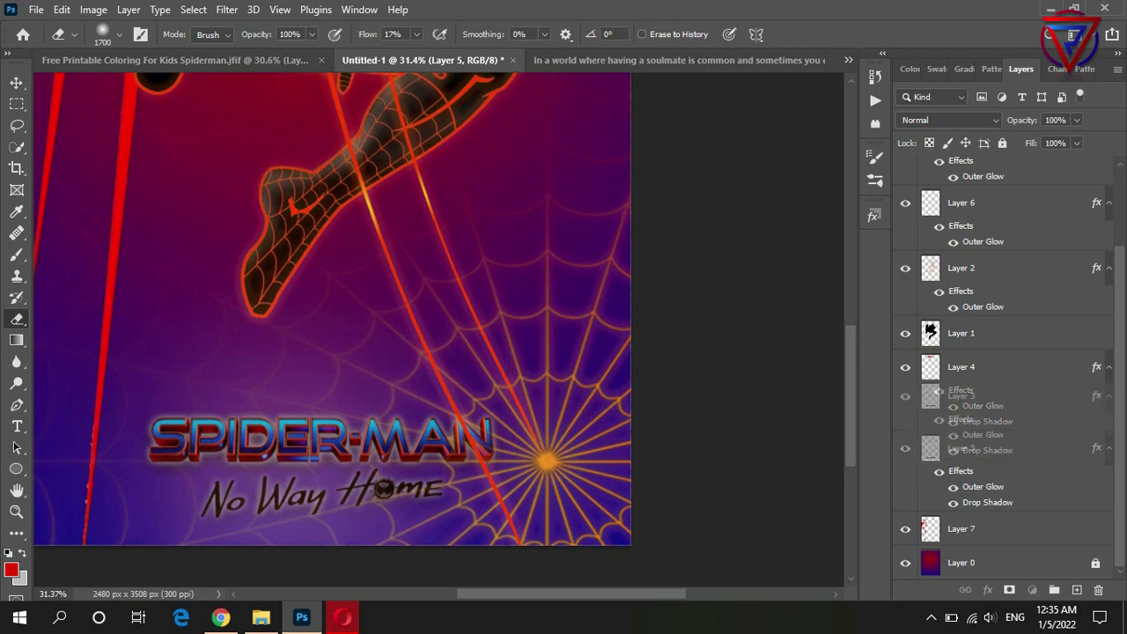
key("ctrl+shift+bracketright")
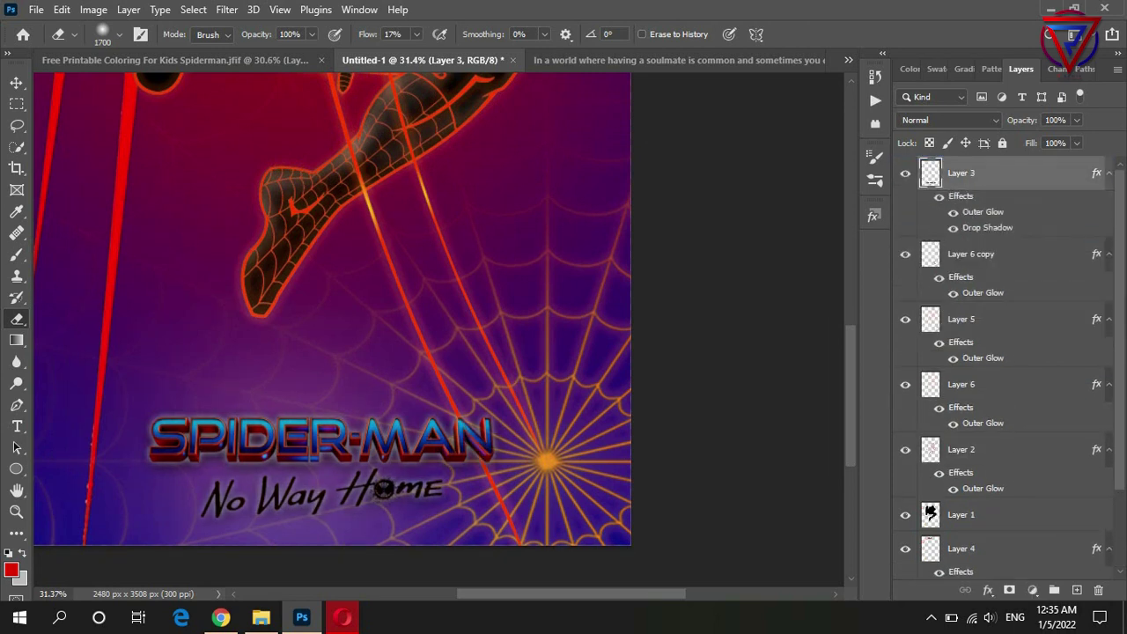
key("ctrl+0")
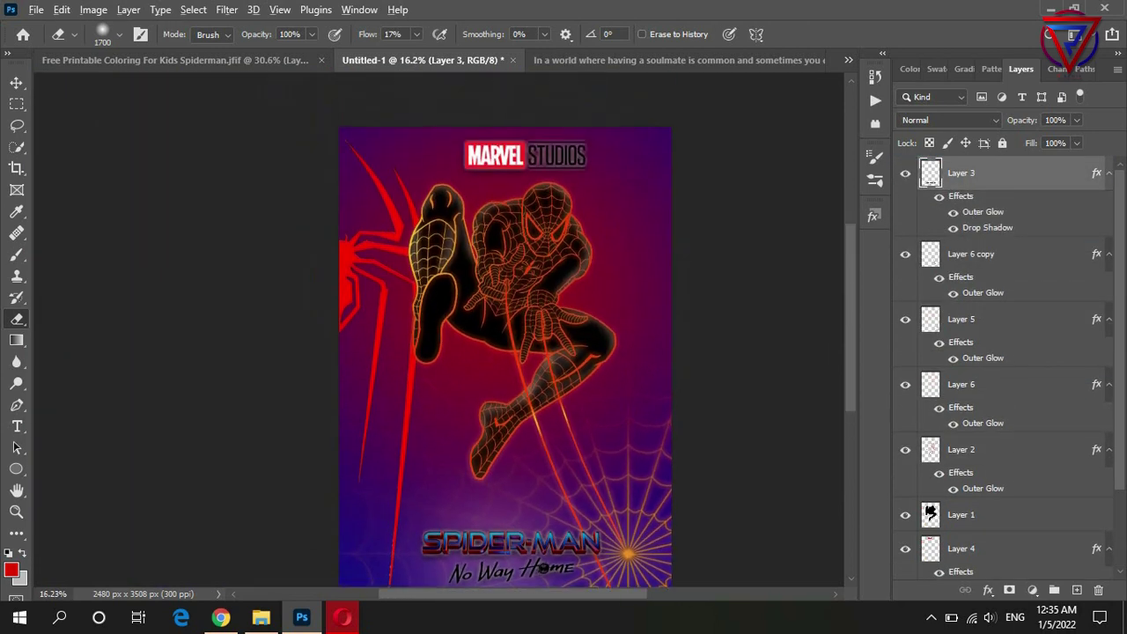
scroll(504, 334, "down", 1)
scroll(613, 214, "up", 2)
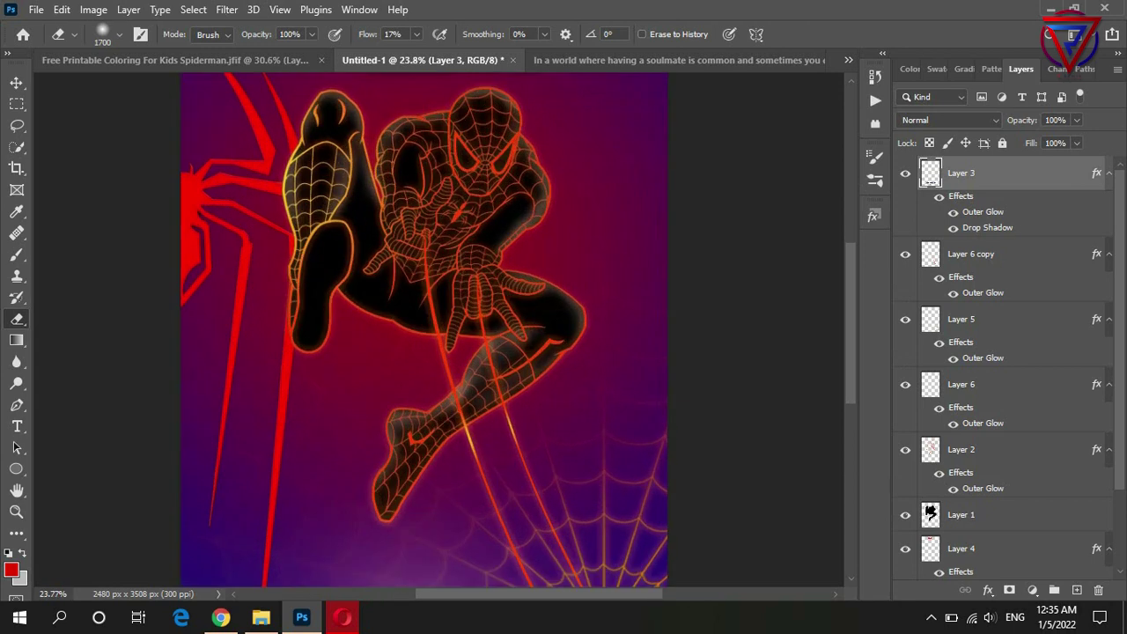
scroll(614, 213, "up", 1)
scroll(614, 213, "up", 2)
scroll(613, 213, "up", 2)
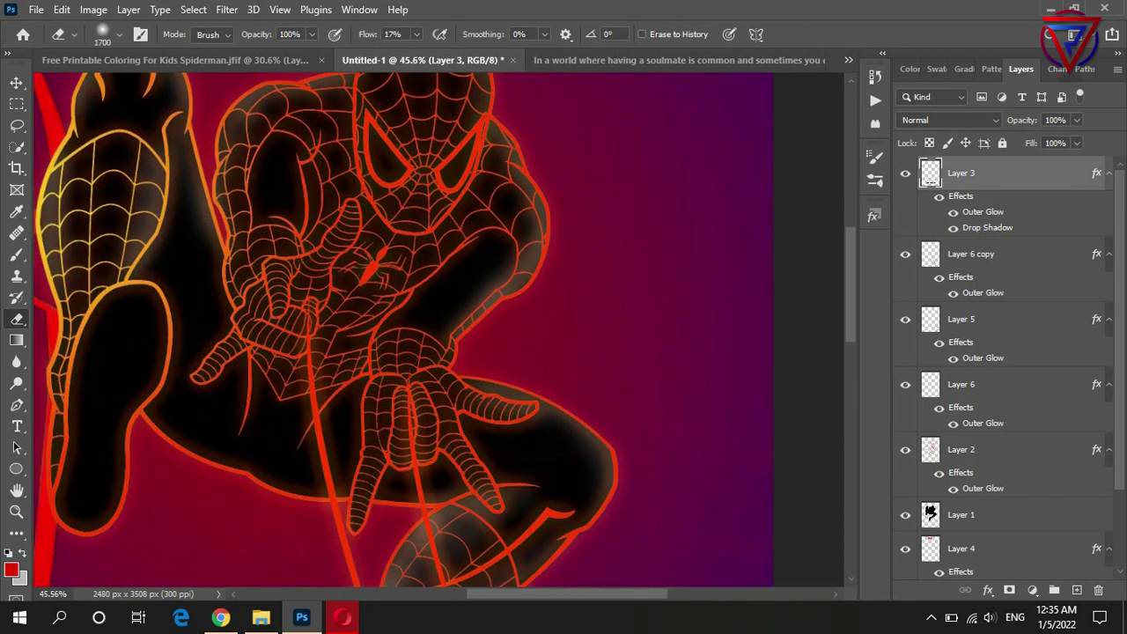
scroll(614, 213, "down", 3)
scroll(614, 213, "up", 1)
scroll(613, 213, "up", 1)
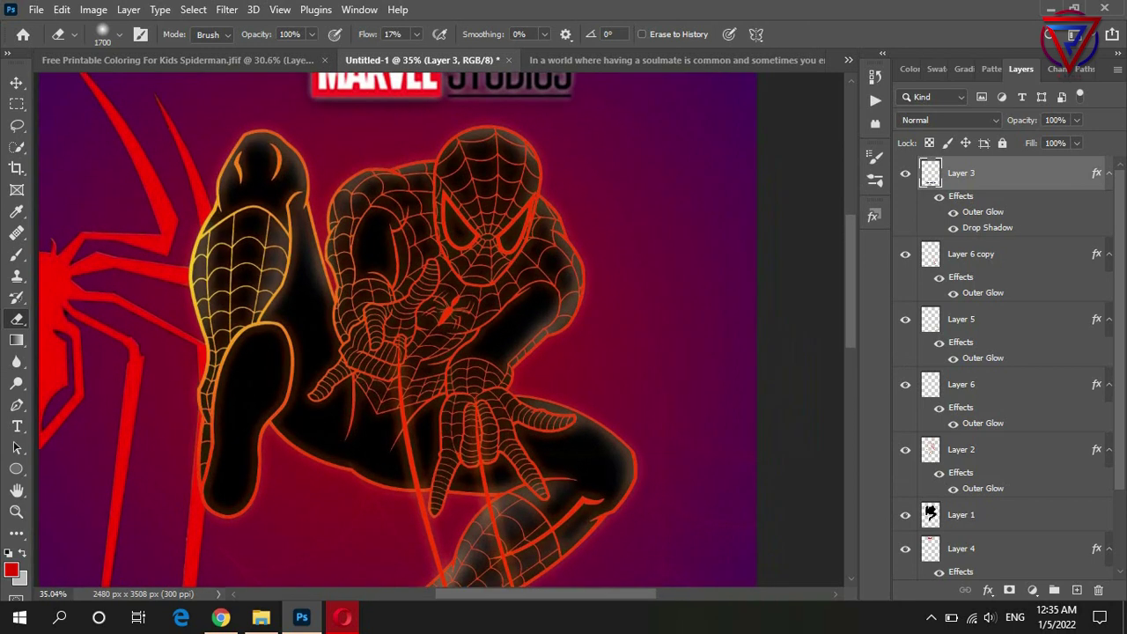
scroll(1003, 369, "down", 2)
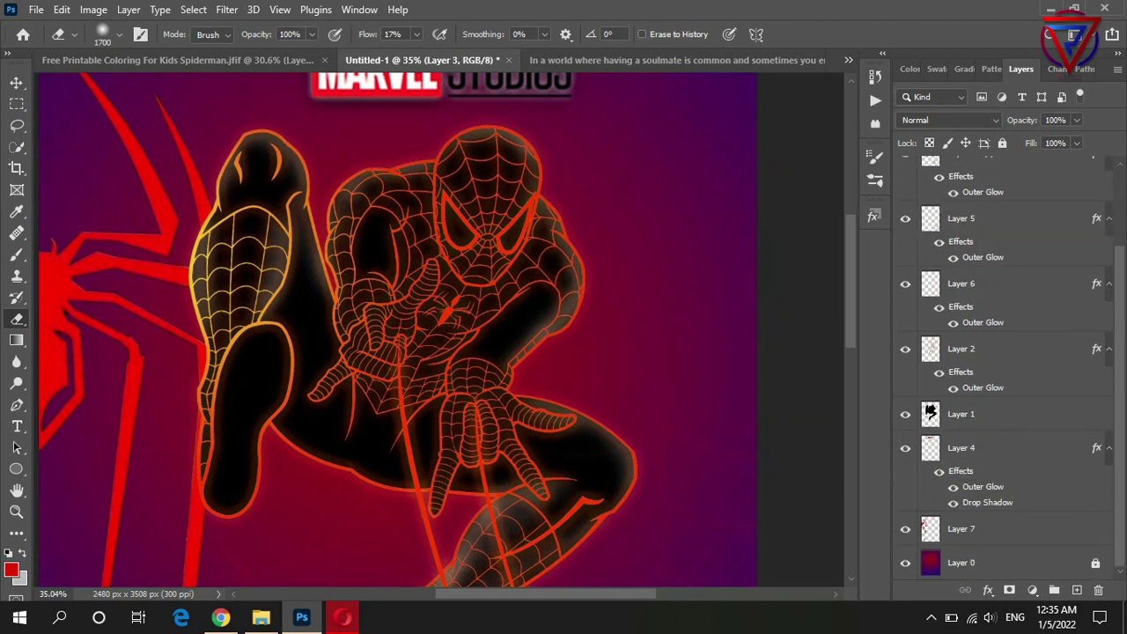
left_click(1004, 349)
Reduce Layer 2's Outer Glow opacity from 17% to 11% and fit the poster in view
double_click(982, 387)
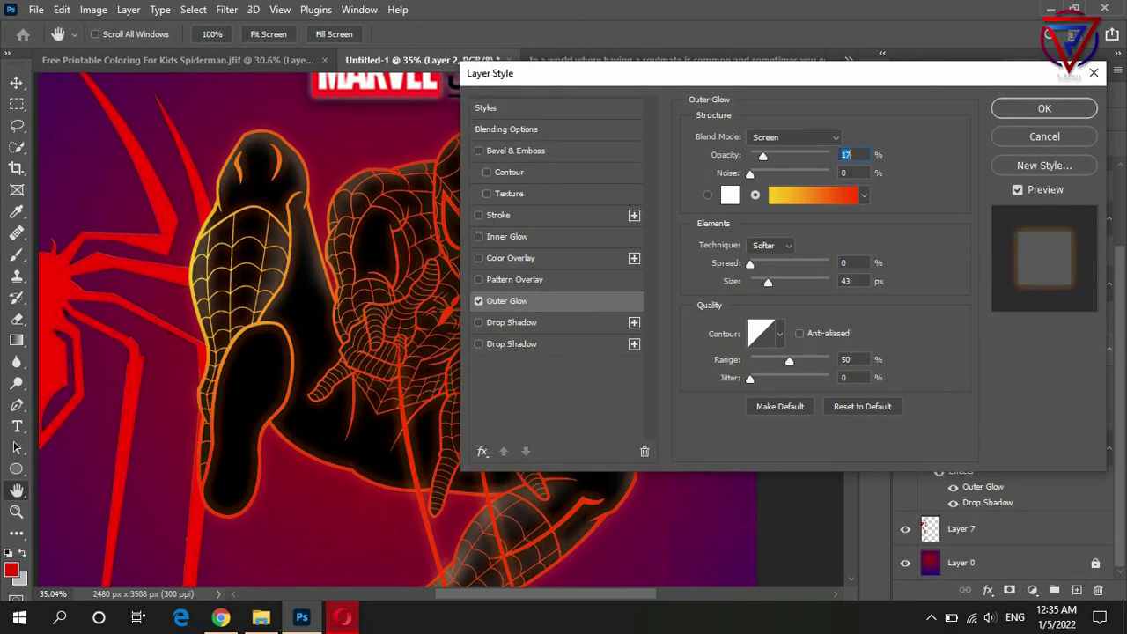
left_click_drag(573, 73, 776, 82)
key("Down")
key("Down")
key("Down")
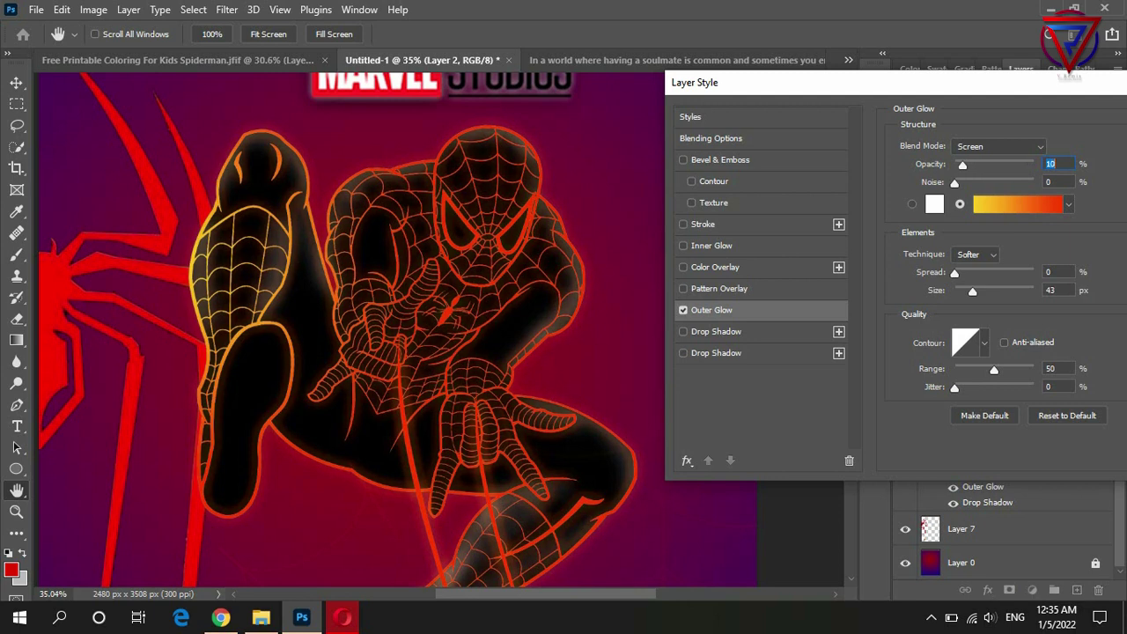
key("Up")
key("Return")
key("e")
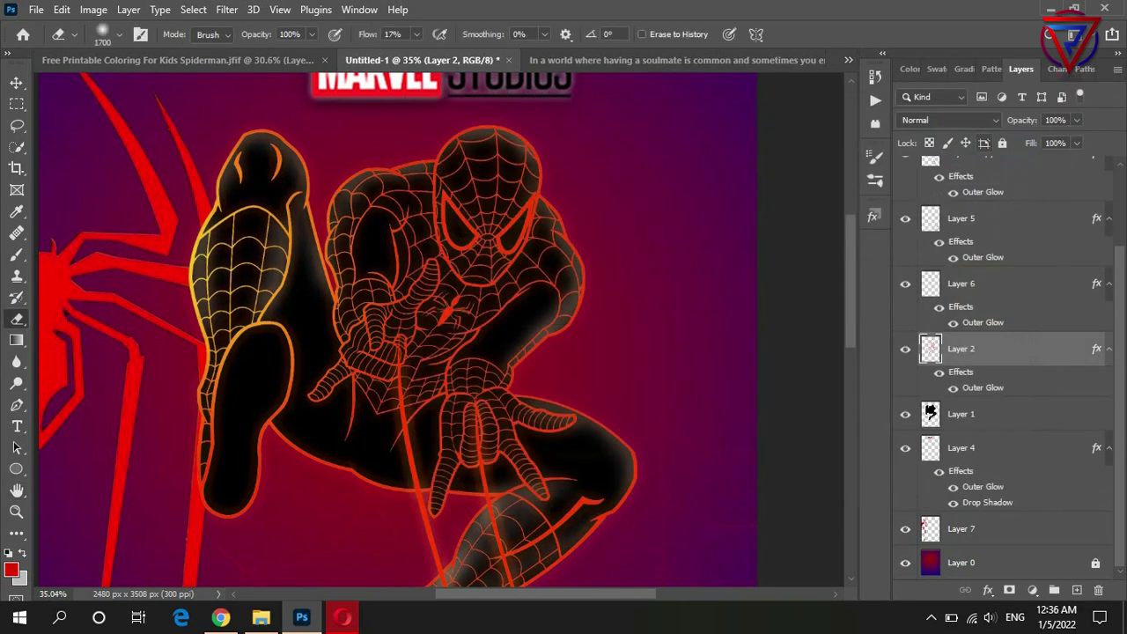
key("ctrl+0")
scroll(490, 329, "down", 2)
scroll(490, 329, "down", 1)
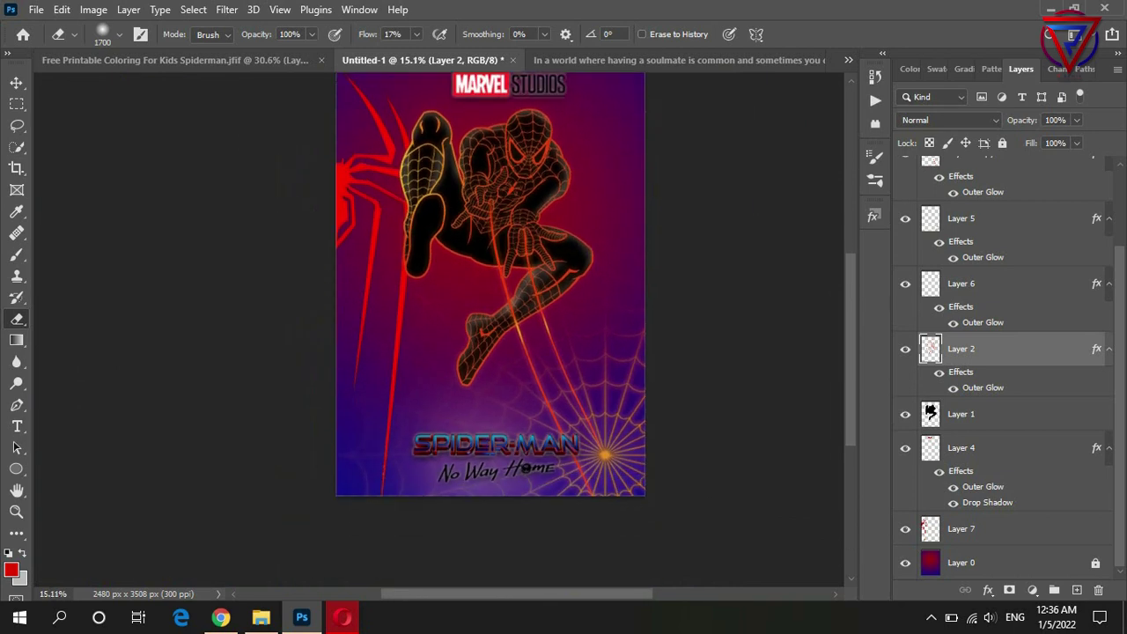
scroll(490, 329, "down", 1)
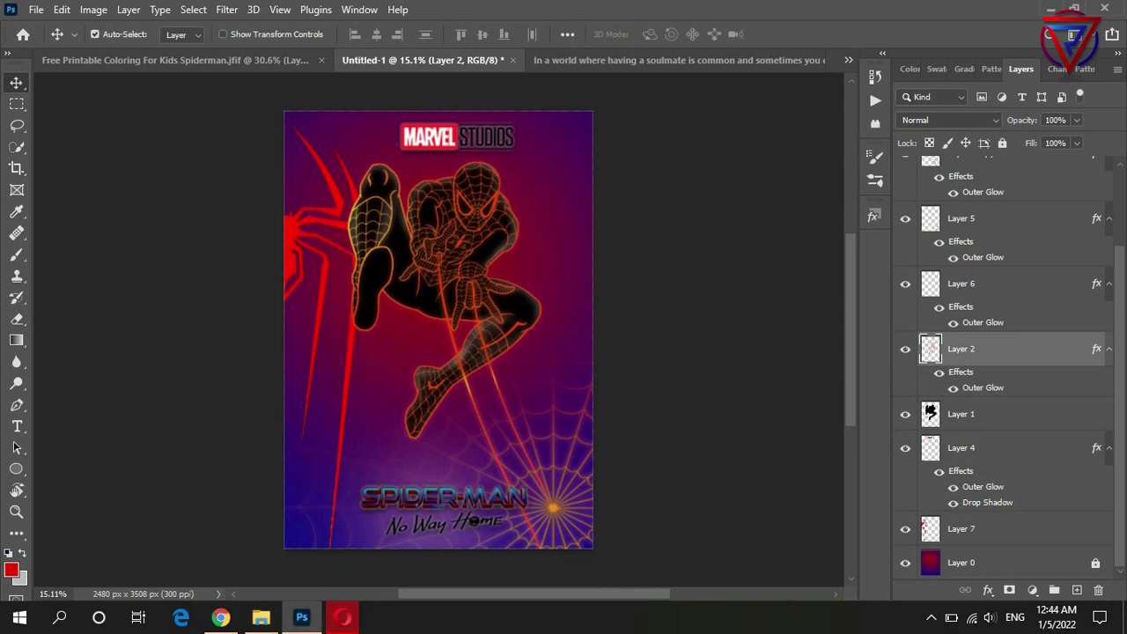
Switch to the Motion workspace and expand Layer 1's properties in the Timeline
left_click(1111, 34)
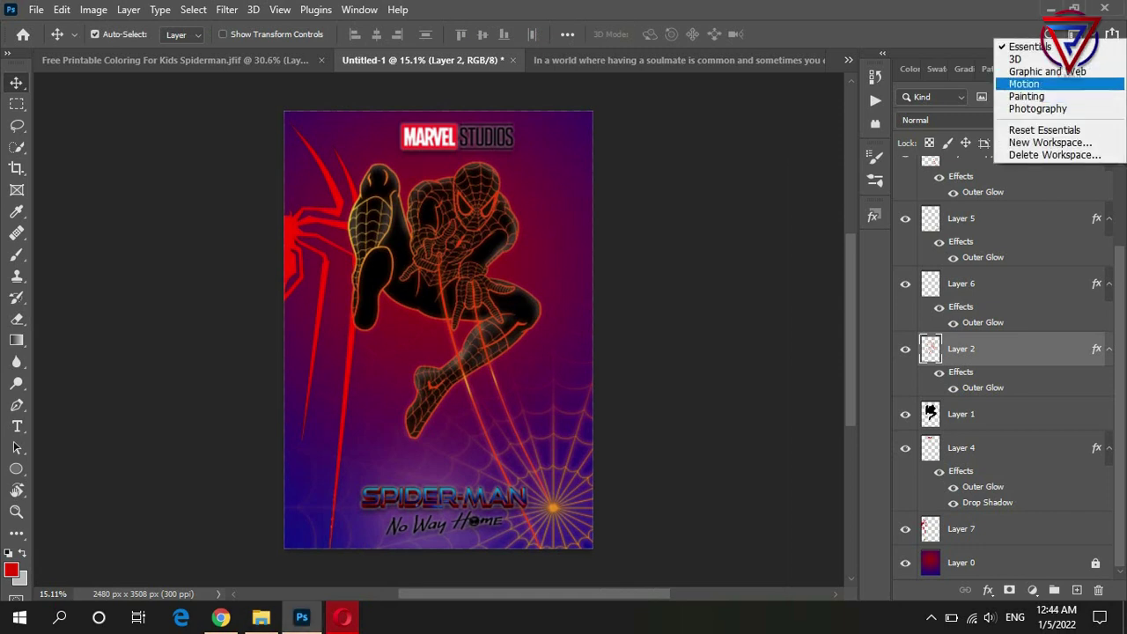
left_click(1031, 81)
scroll(553, 550, "down", 1)
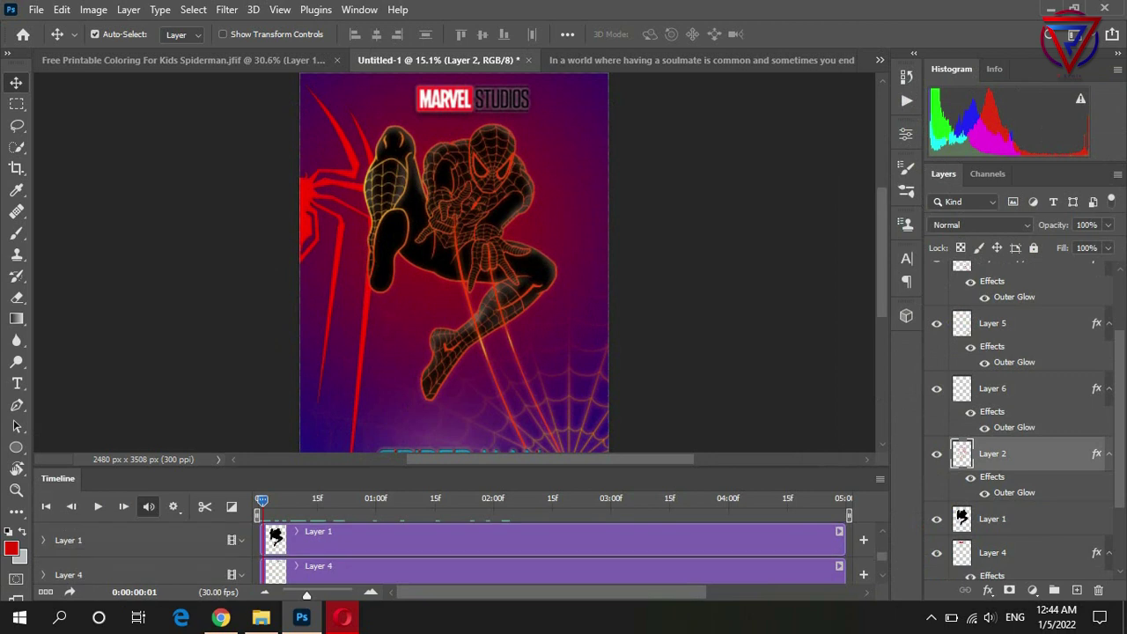
left_click(43, 540)
scroll(466, 264, "left", 2)
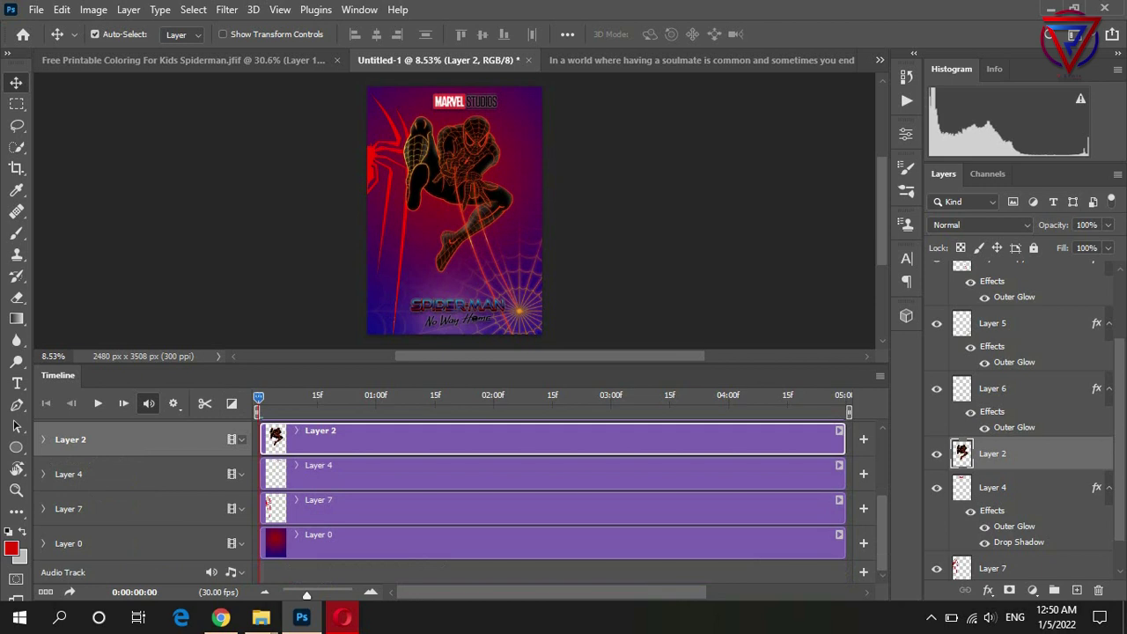
Start Layer 2's Position keyframes at frame 0 and reposition Spider-Man at 02:15
left_click(43, 439)
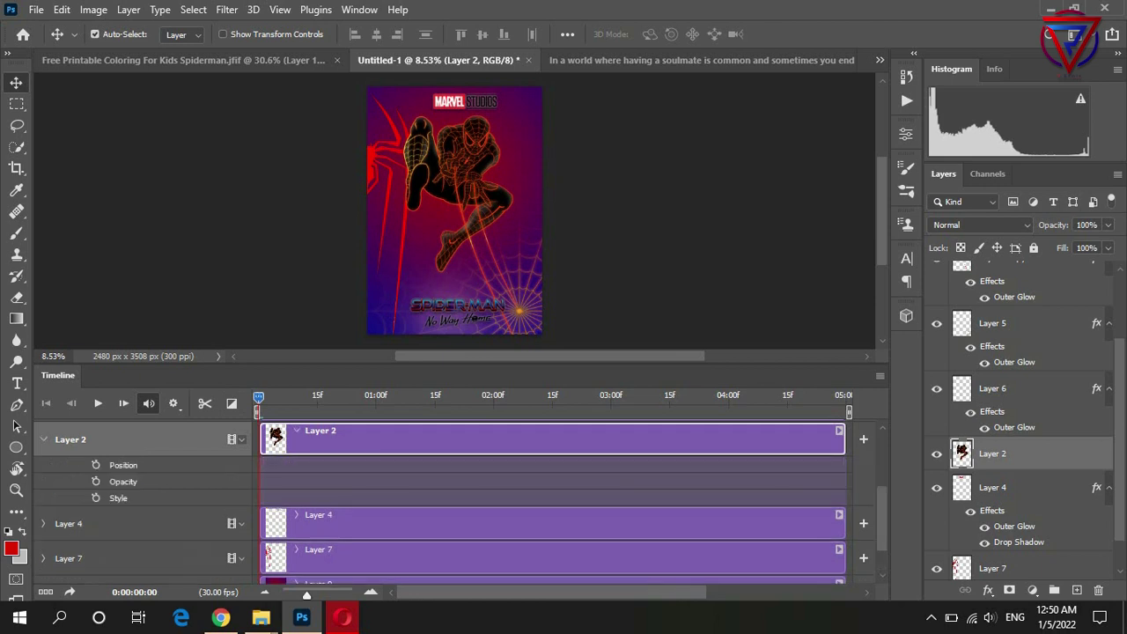
left_click(95, 465)
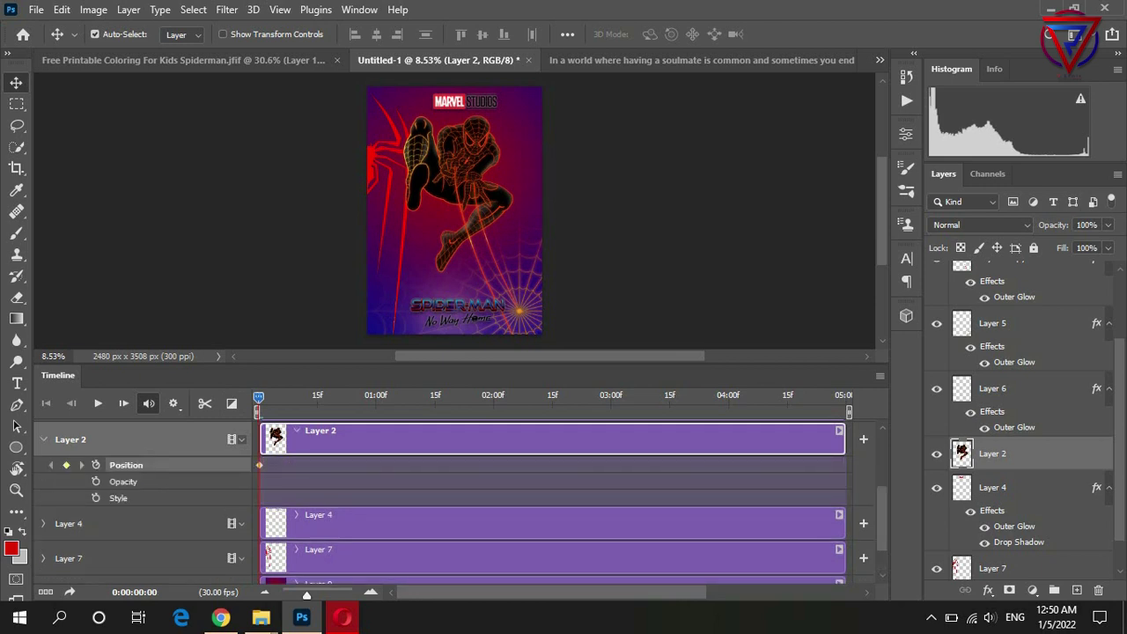
left_click_drag(258, 397, 552, 397)
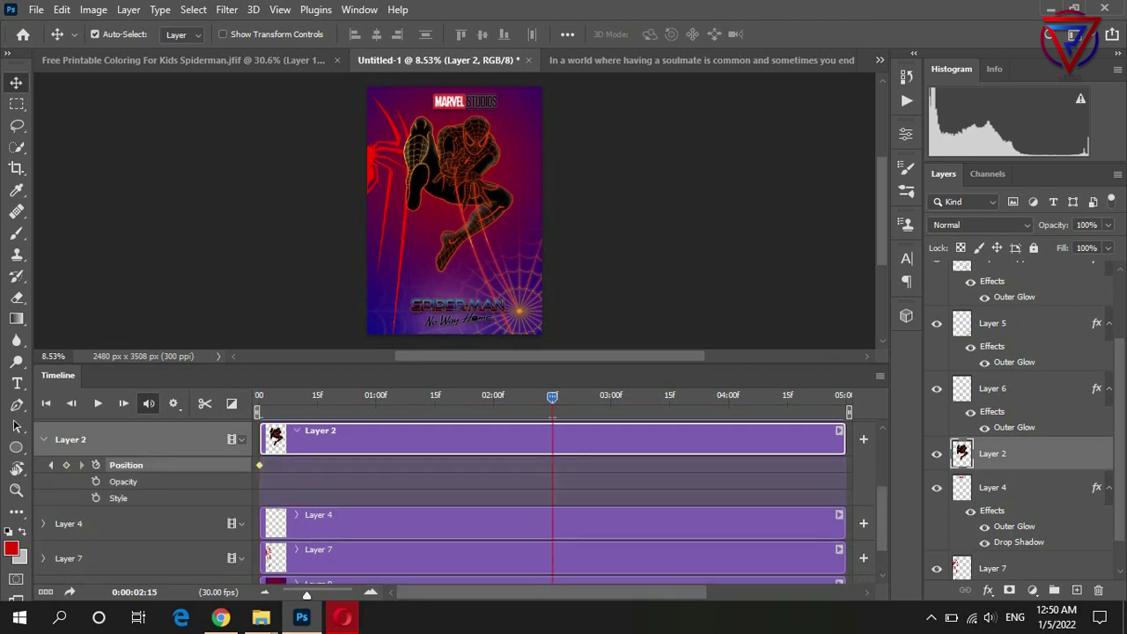
left_click_drag(485, 108, 485, 111)
left_click_drag(486, 111, 486, 99)
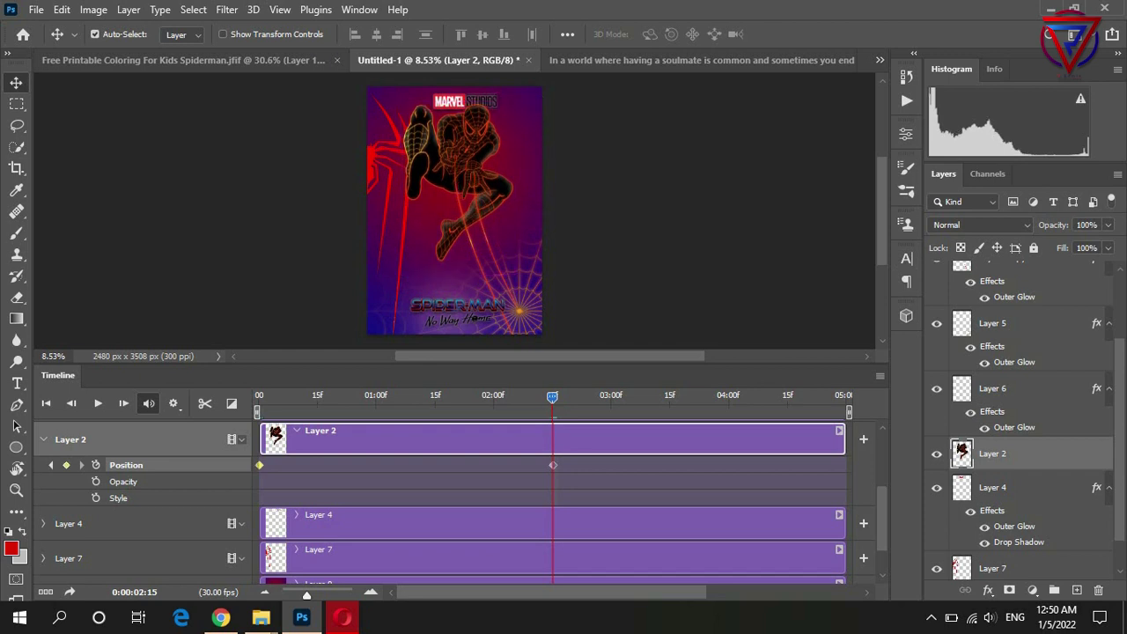
scroll(450, 156, "up", 2)
scroll(451, 157, "up", 2)
scroll(451, 157, "down", 2)
scroll(450, 157, "down", 2)
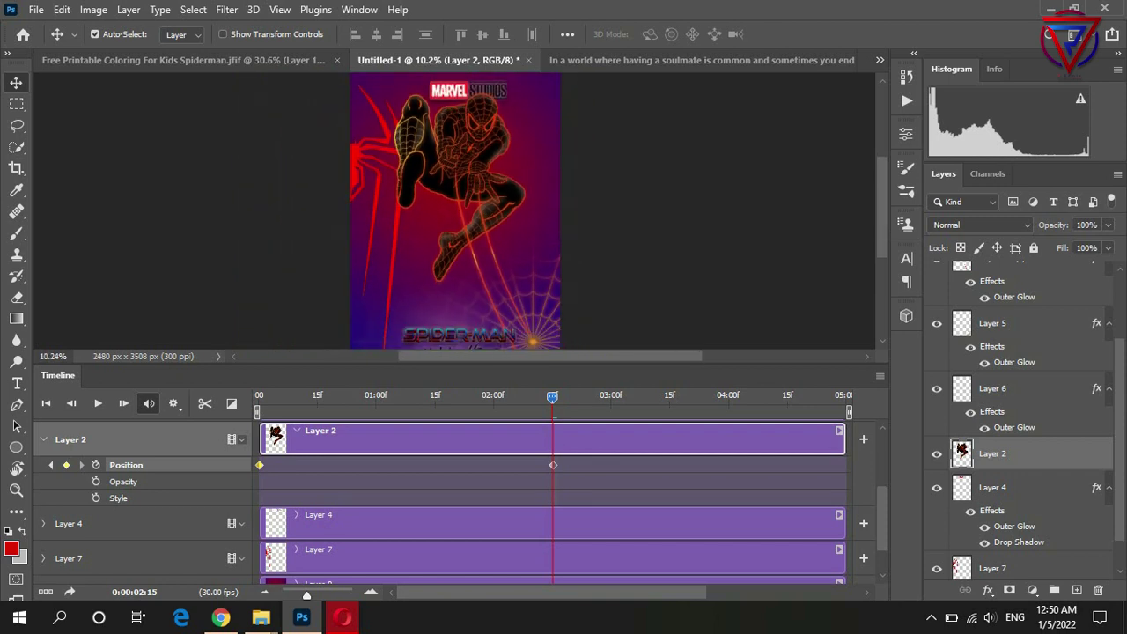
At the last frame, shift Spider-Man slightly down for the final position keyframe
key("End")
left_click_drag(486, 97, 489, 107)
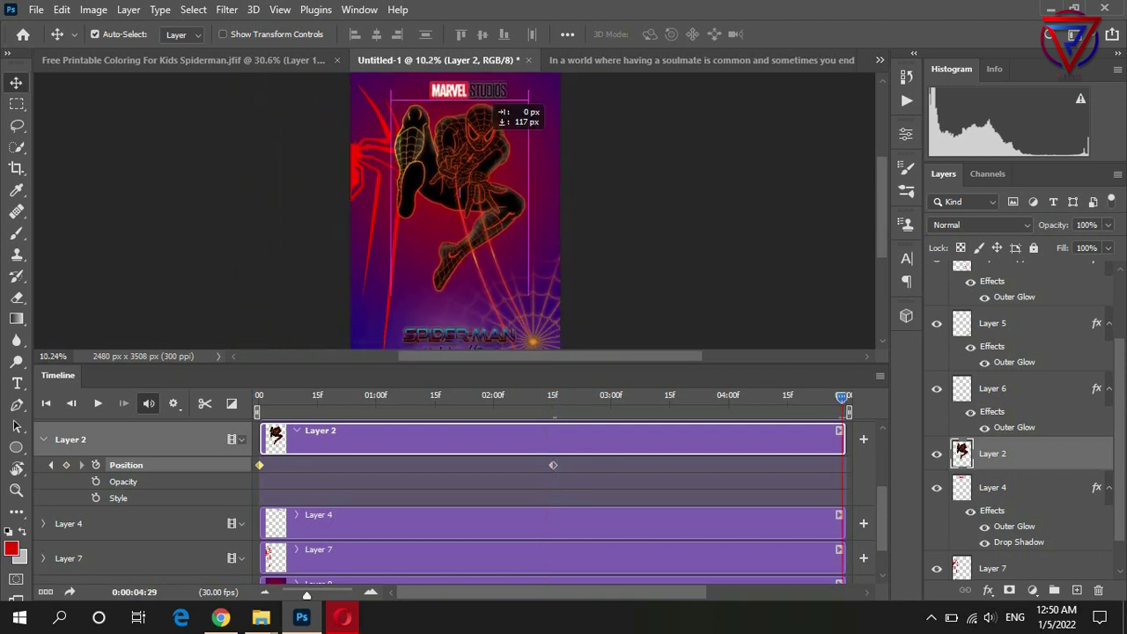
scroll(488, 108, "up", 2)
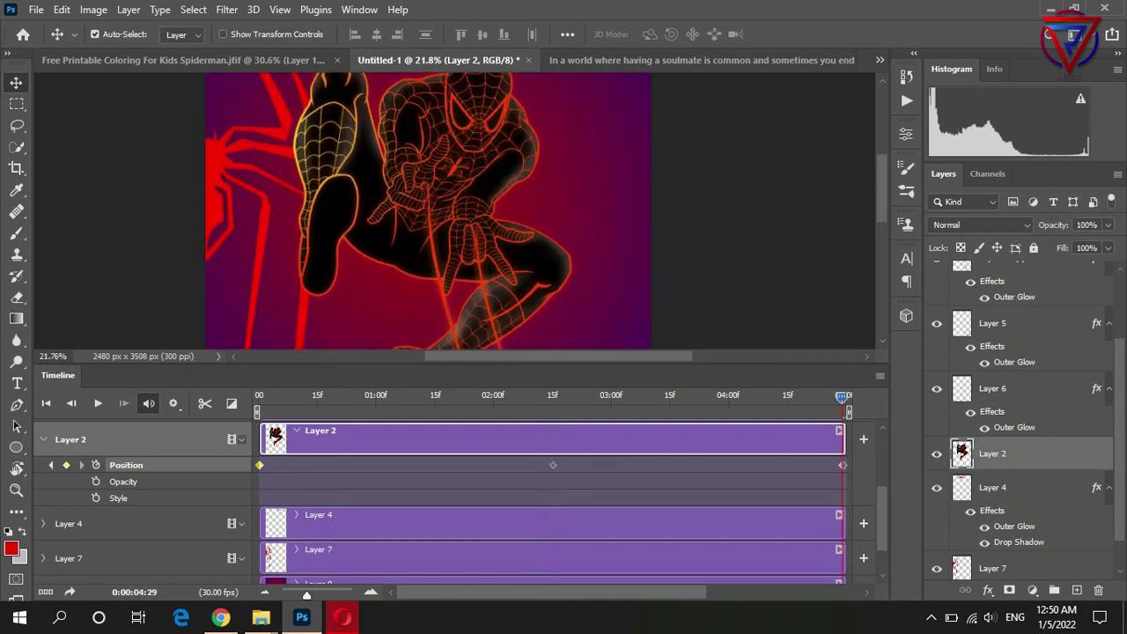
left_click_drag(502, 159, 502, 163)
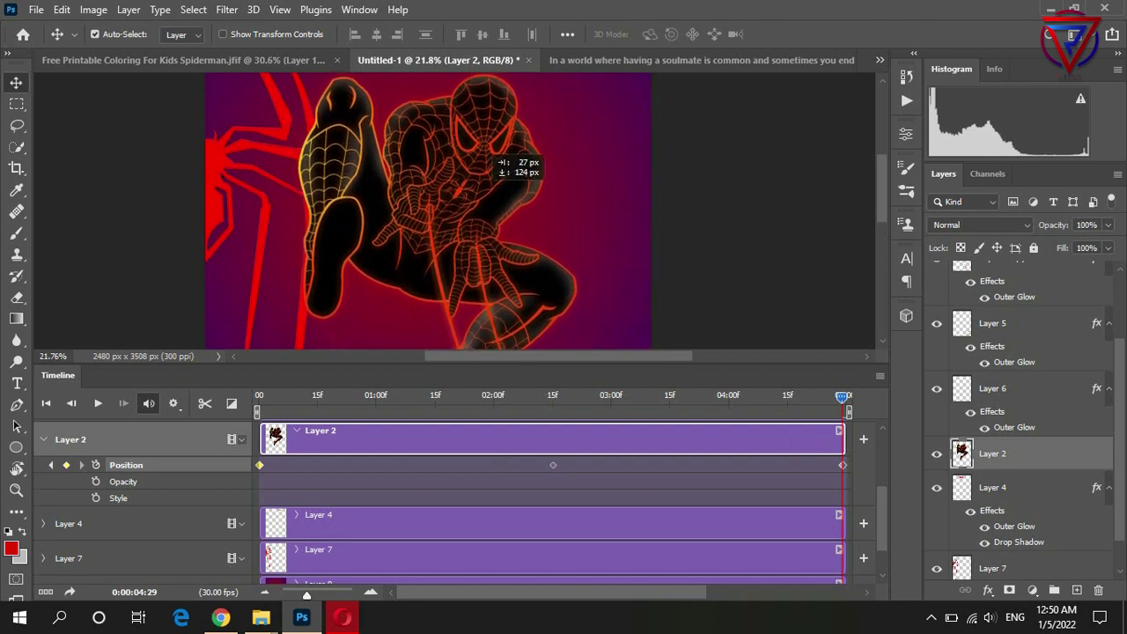
scroll(497, 166, "down", 2)
scroll(497, 165, "down", 1)
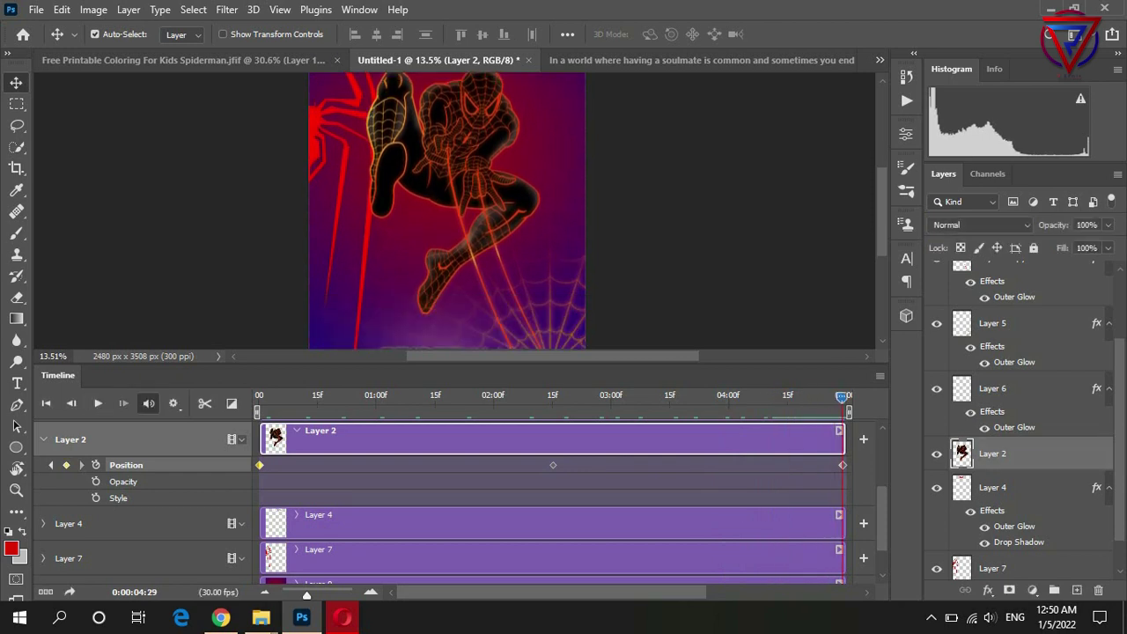
scroll(448, 211, "down", 1)
scroll(447, 211, "down", 1)
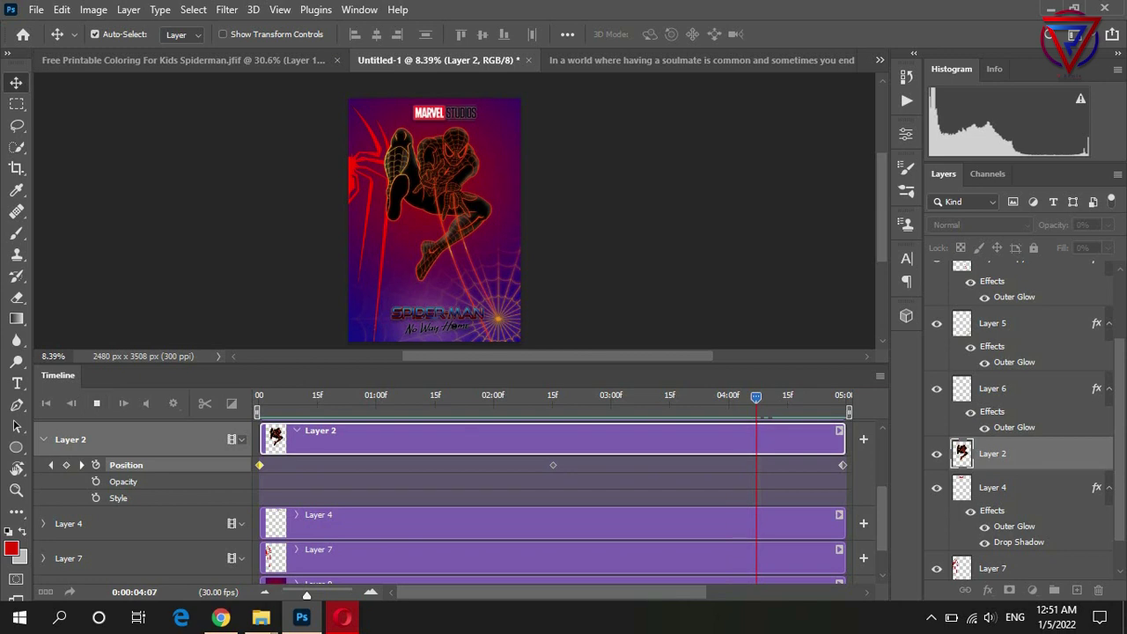
Scroll the Timeline track list and select Layer 7
scroll(553, 502, "down", 1)
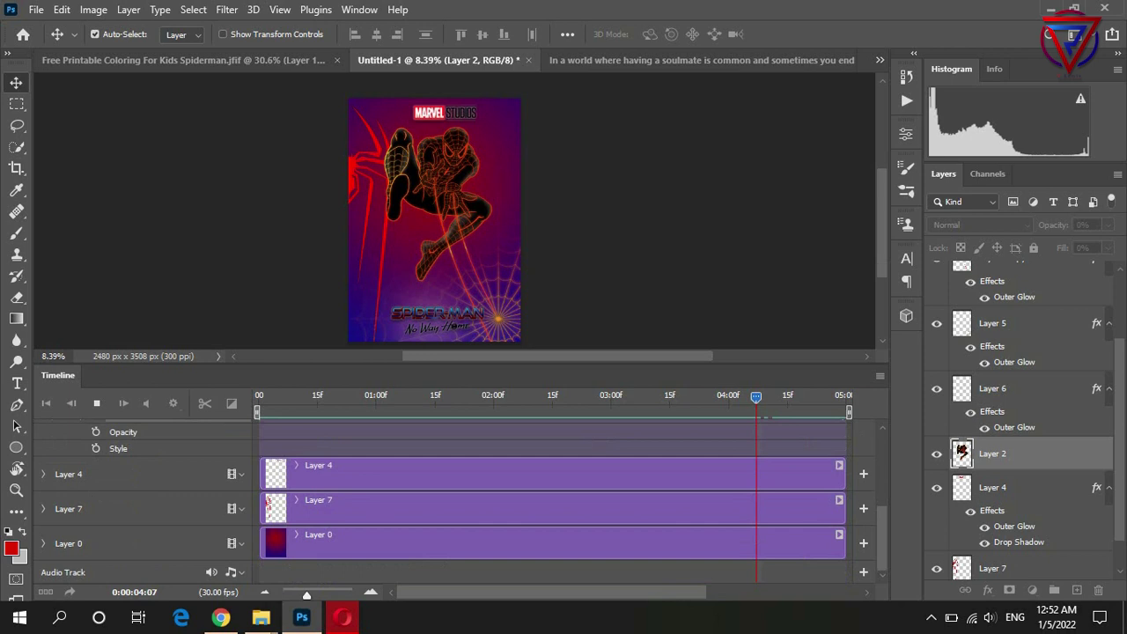
left_click(70, 508)
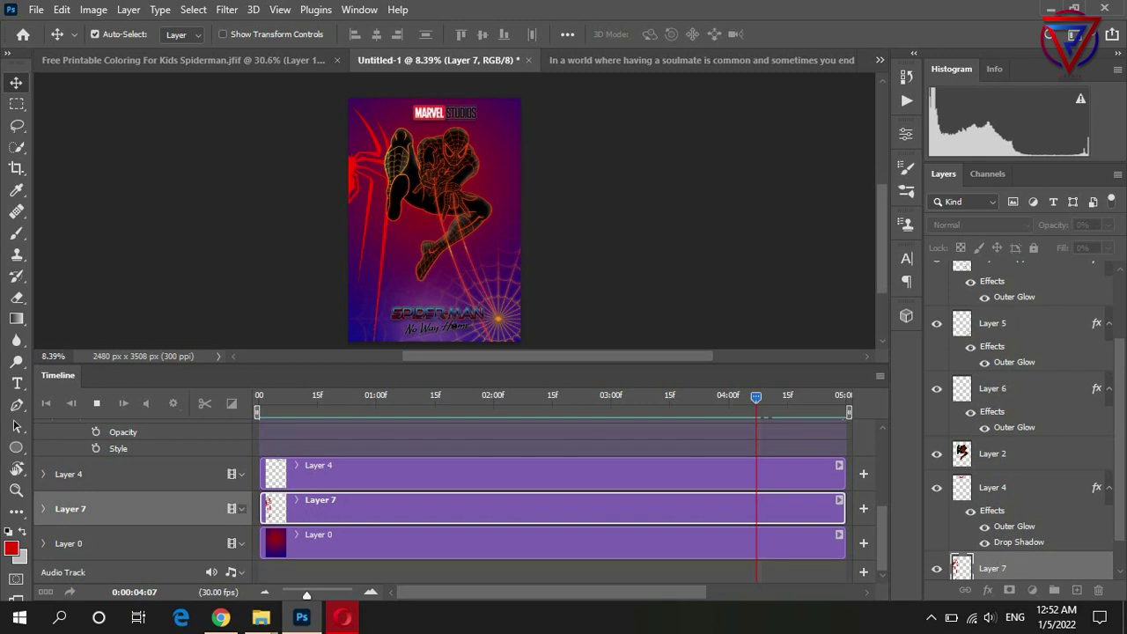
scroll(553, 493, "up", 3)
scroll(553, 493, "down", 3)
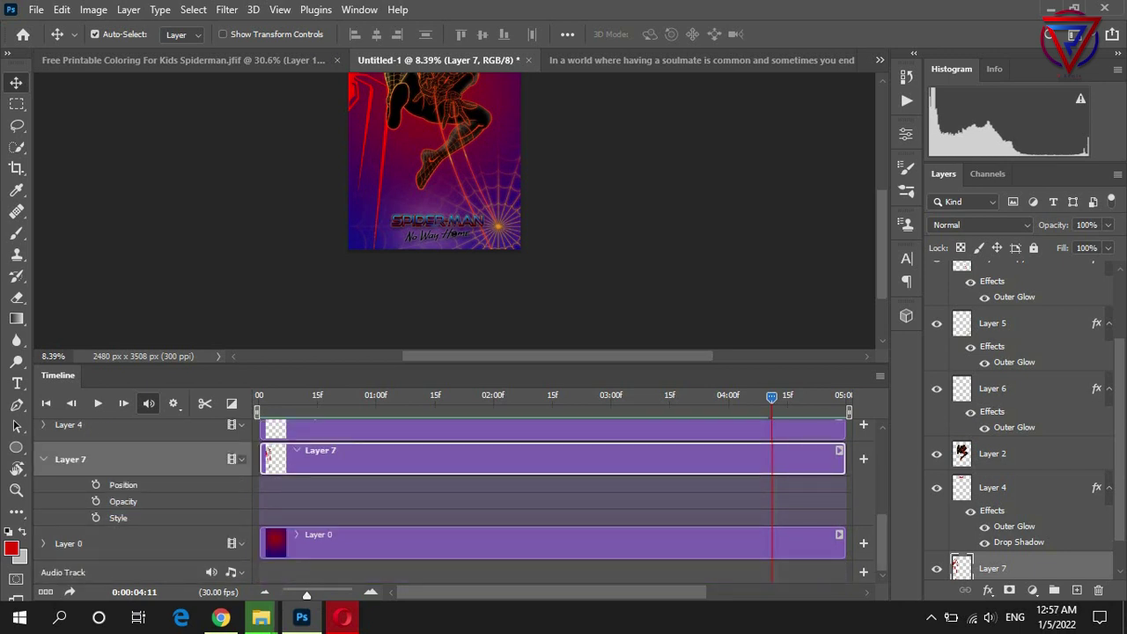
Key Layer 7's position at frame 0, lower the logo at 02:15, raise it at the end
left_click(46, 402)
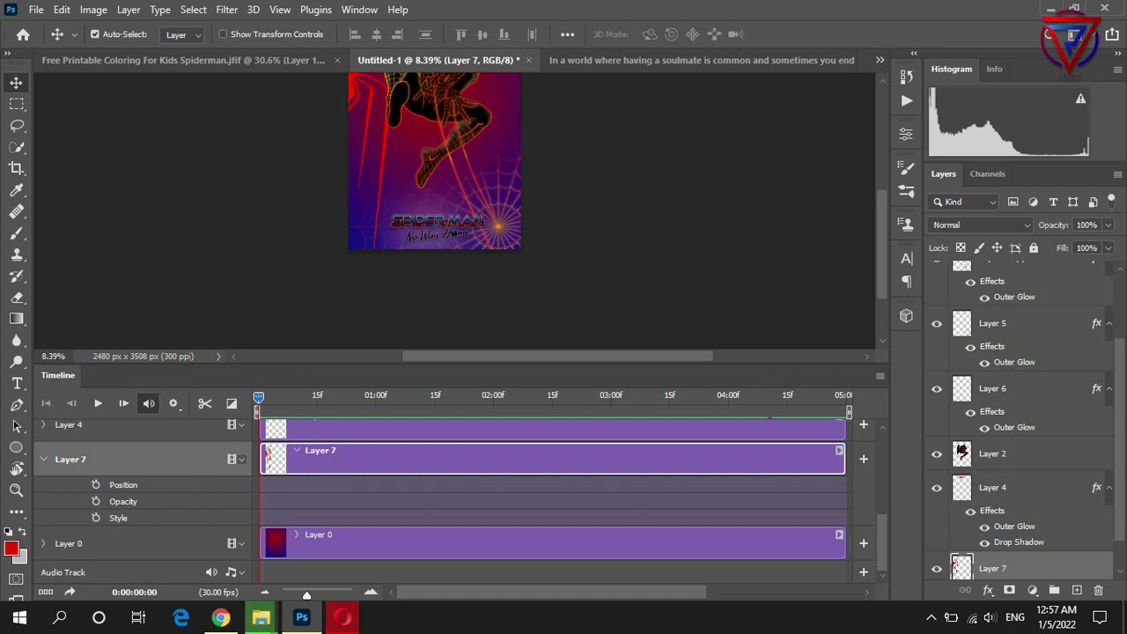
left_click(96, 484)
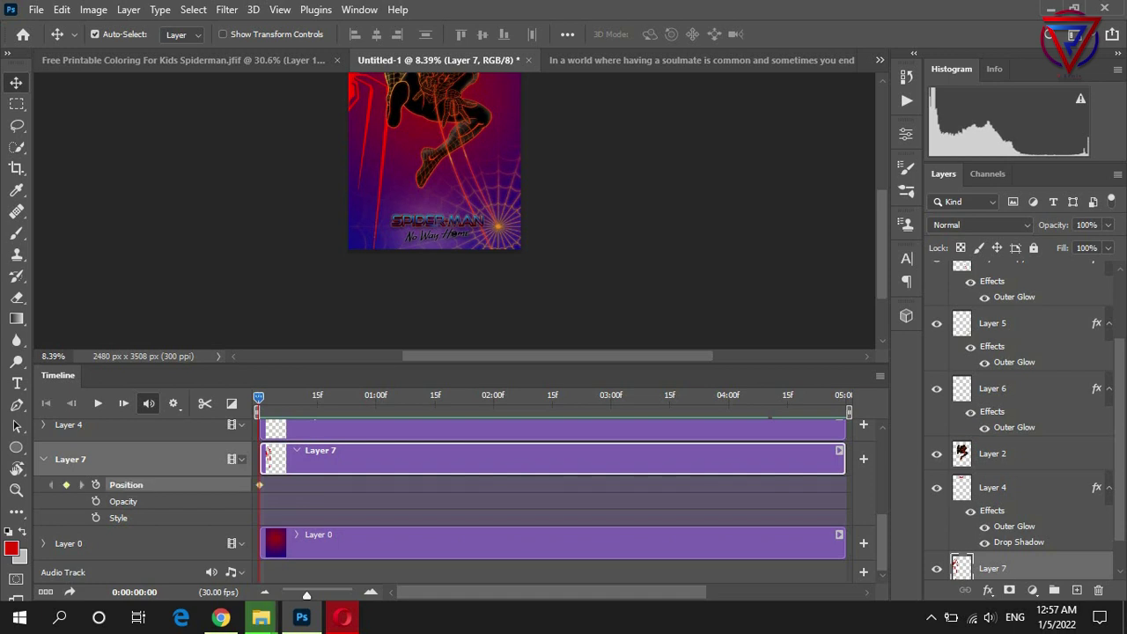
scroll(434, 211, "up", 5)
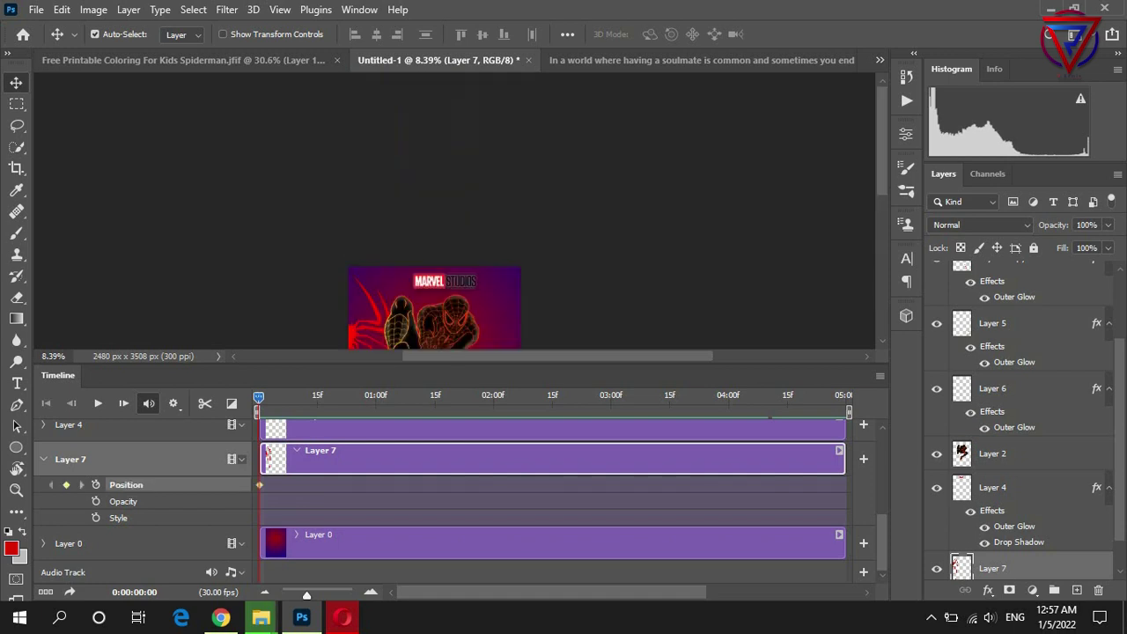
scroll(435, 211, "down", 3)
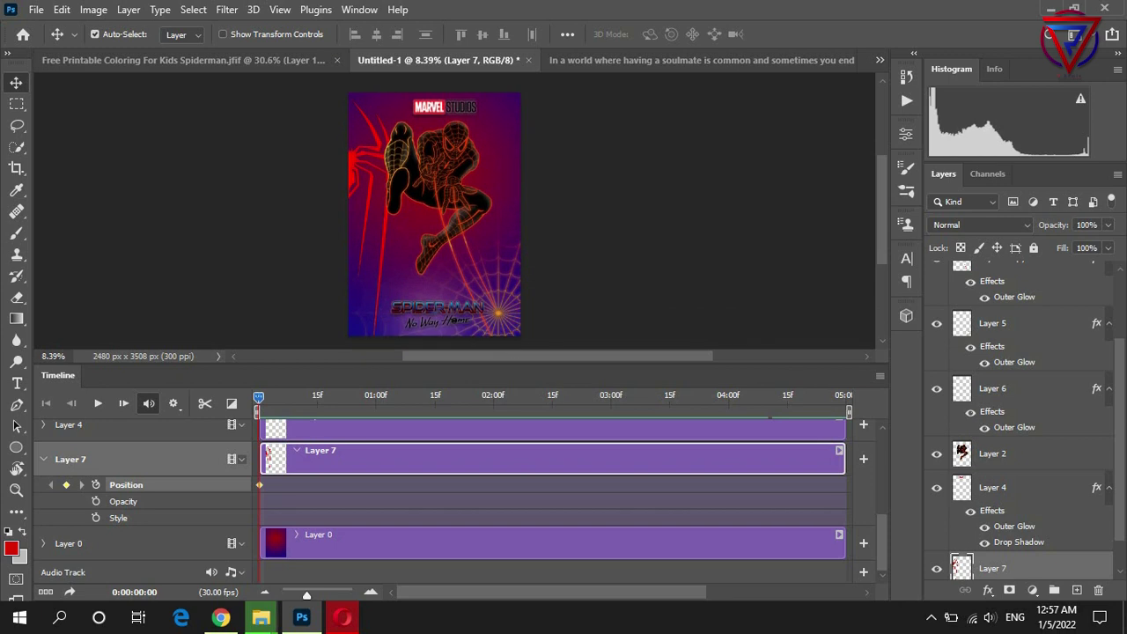
left_click(552, 395)
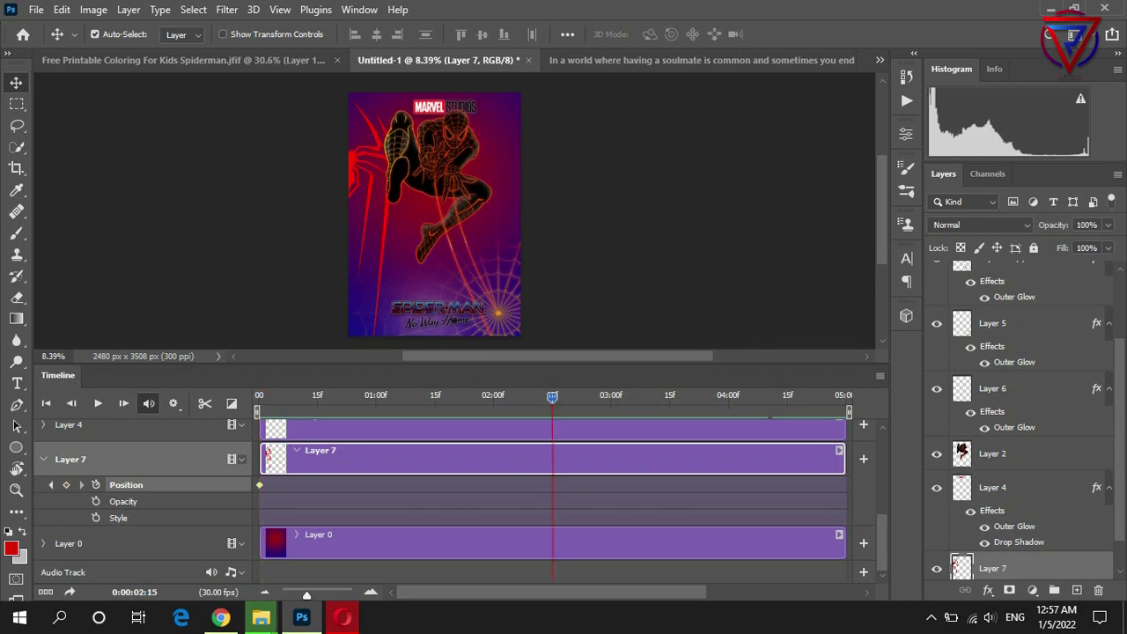
left_click_drag(363, 111, 363, 144)
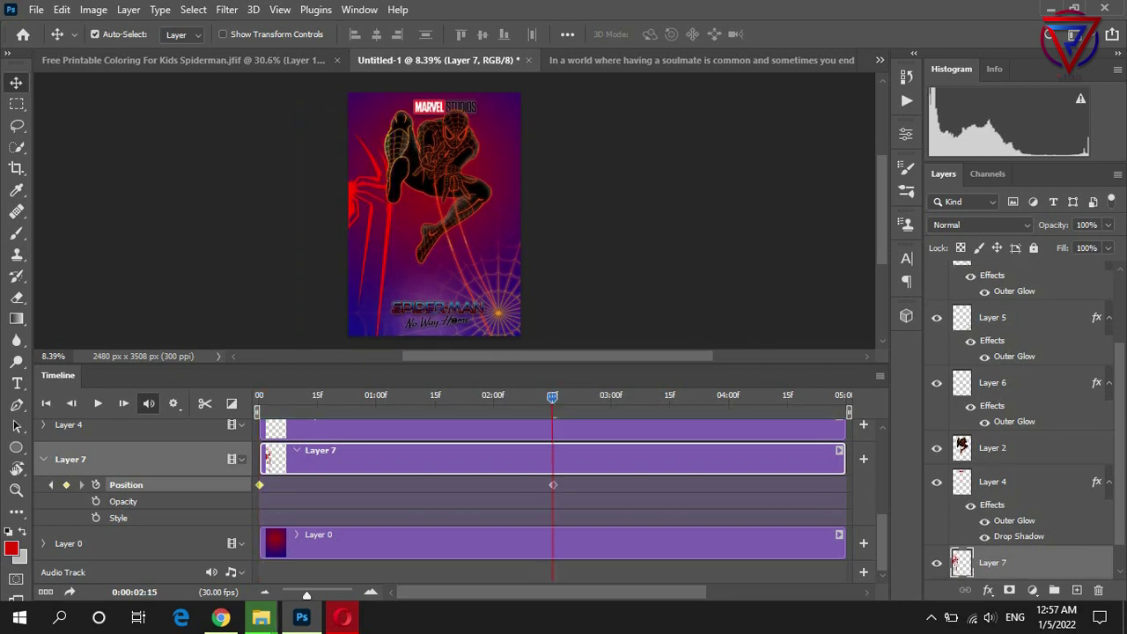
key("End")
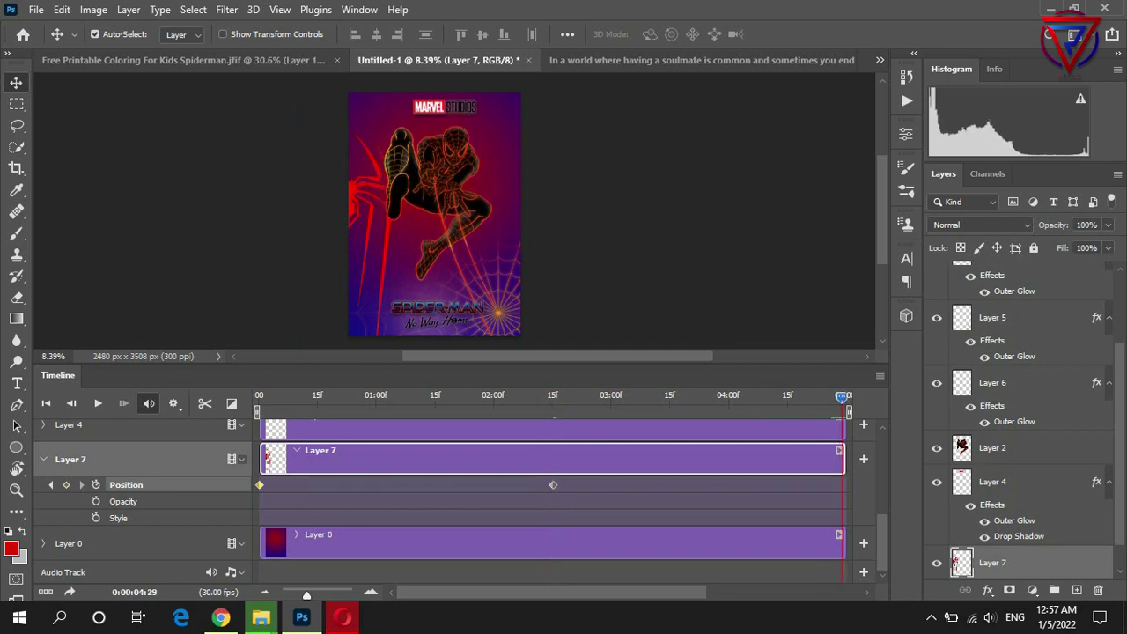
left_click_drag(363, 188, 363, 144)
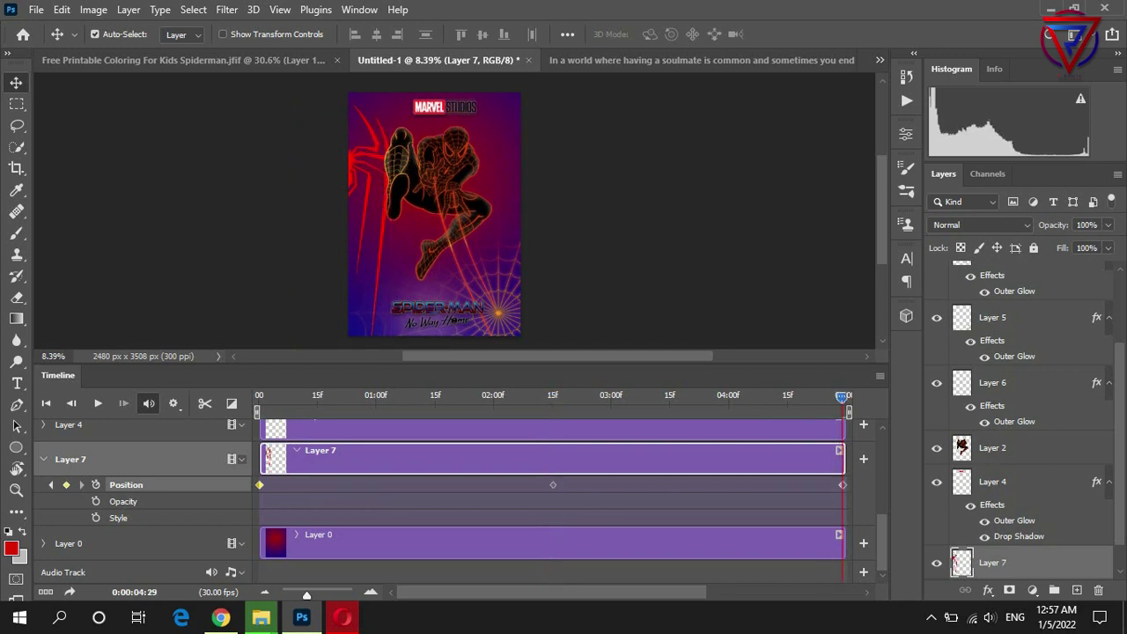
left_click_drag(842, 396, 274, 396)
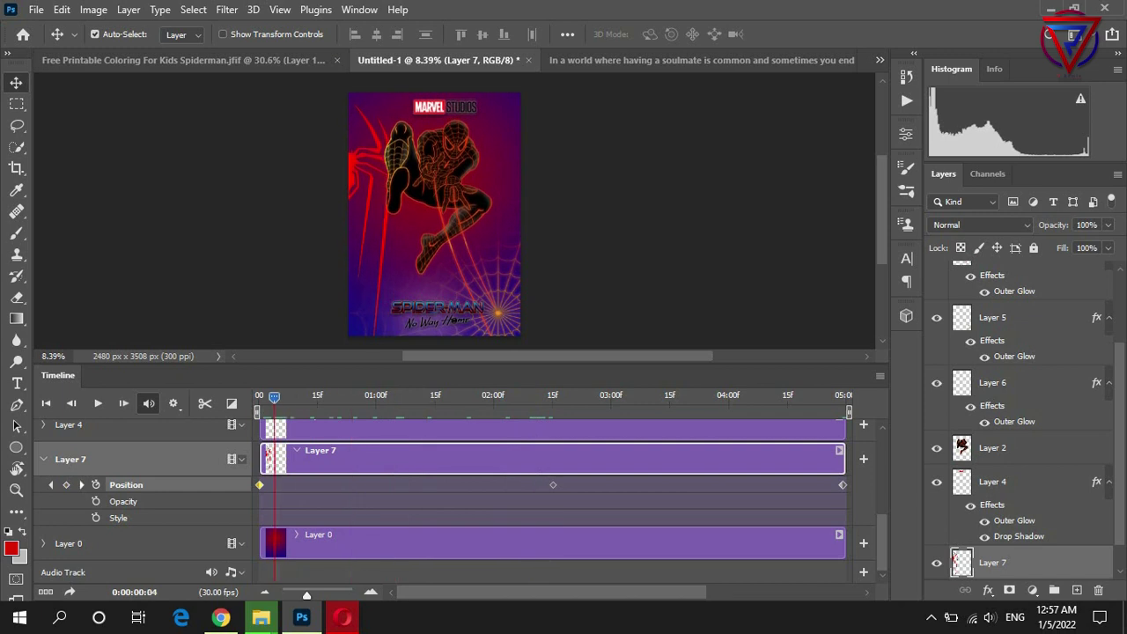
Start Layer 3's Position keyframes at frame 0 and raise the title at 02:15
scroll(275, 446, "up", 1)
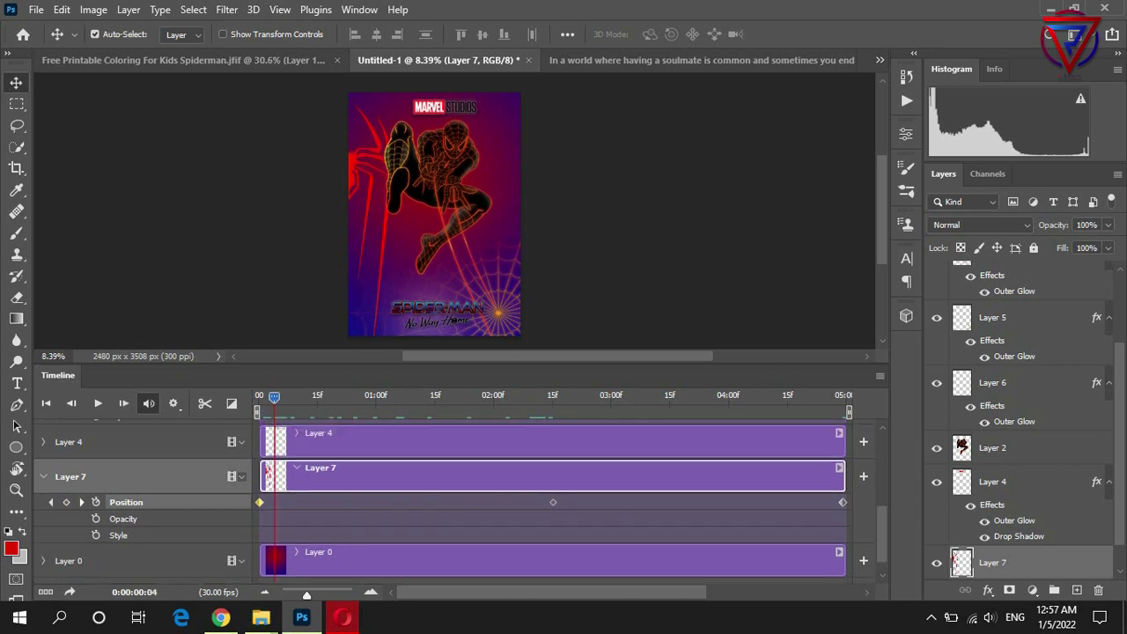
scroll(276, 446, "up", 3)
scroll(275, 446, "up", 2)
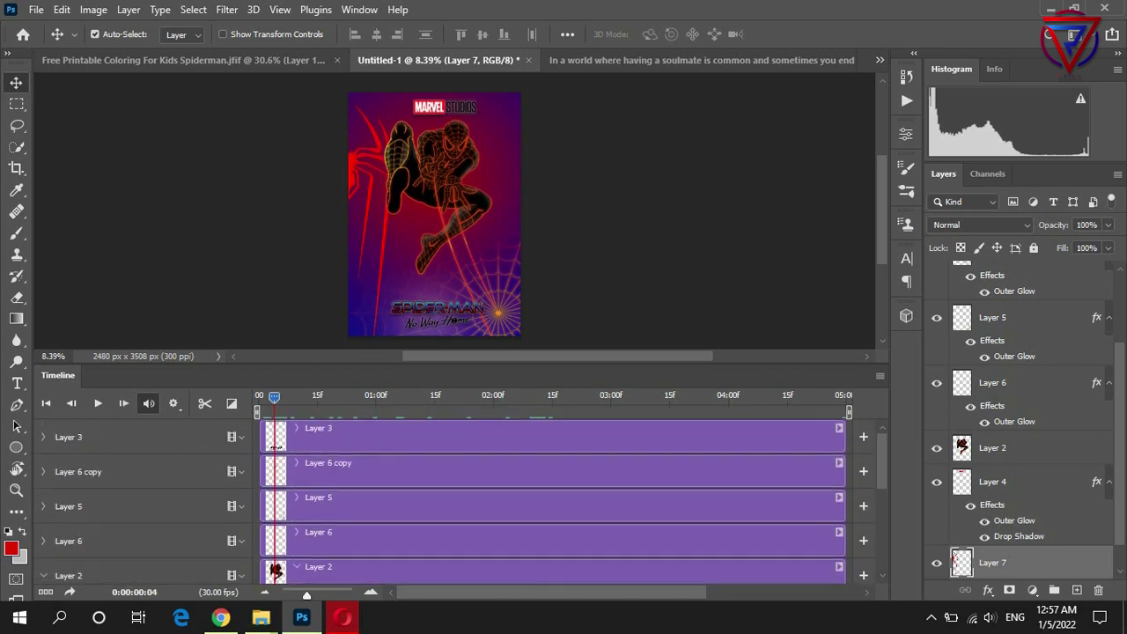
left_click(296, 428)
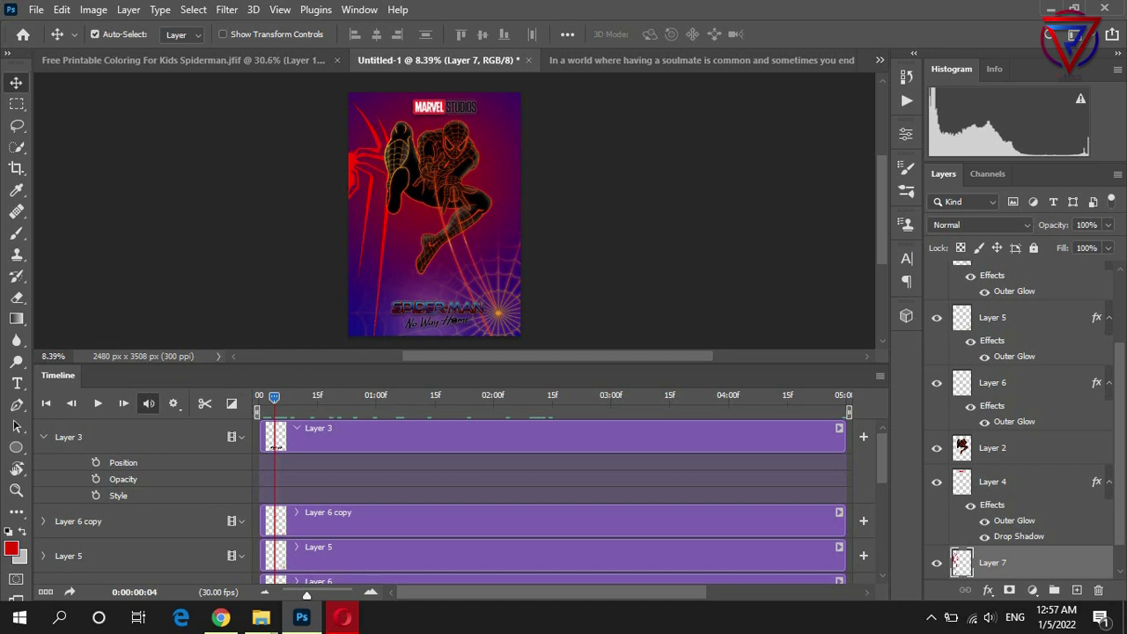
left_click(96, 462)
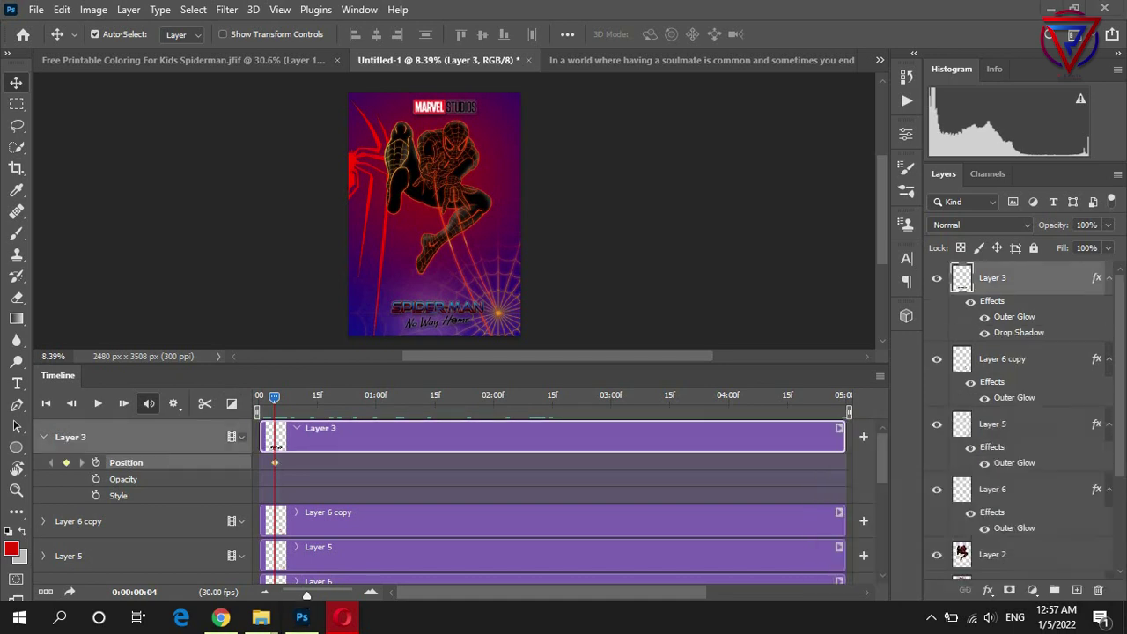
key("Home")
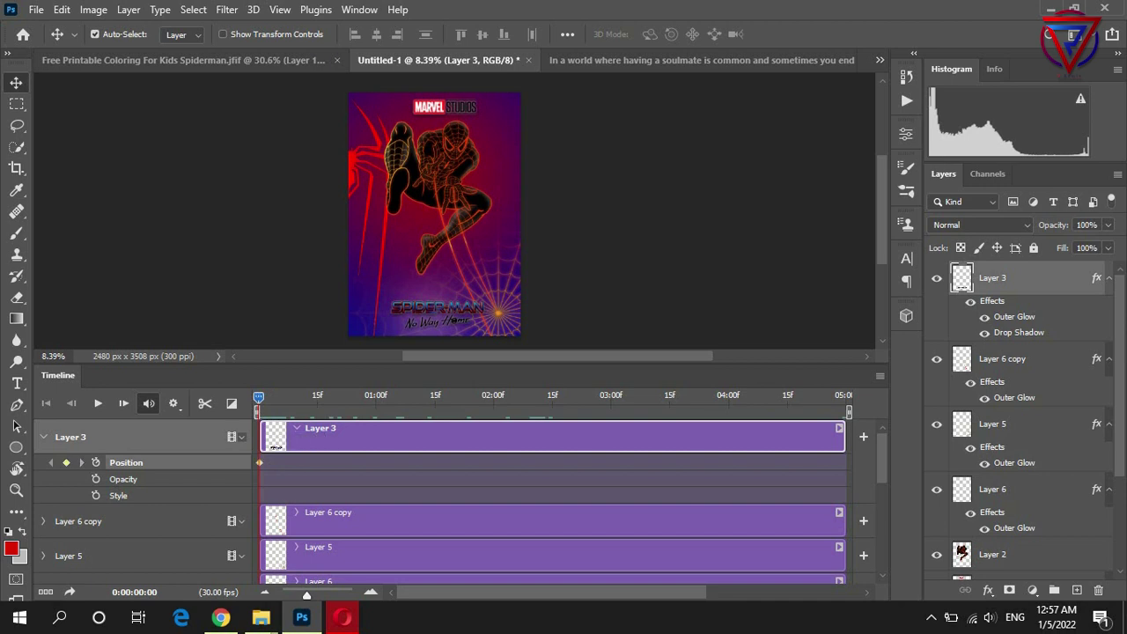
left_click_drag(259, 397, 552, 397)
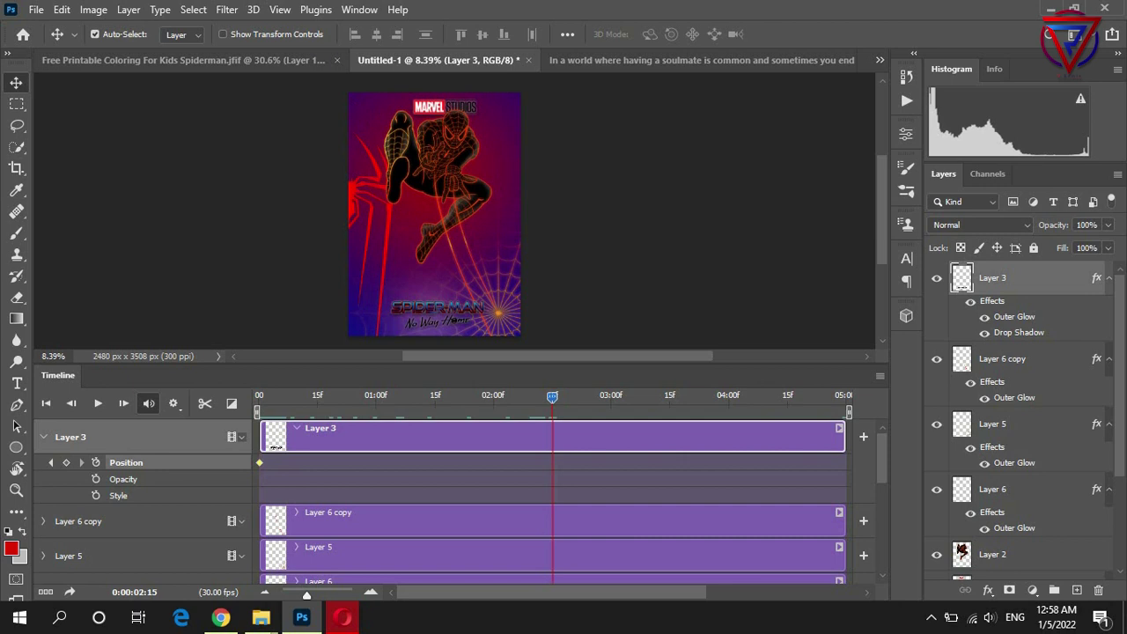
left_click_drag(441, 264, 440, 252)
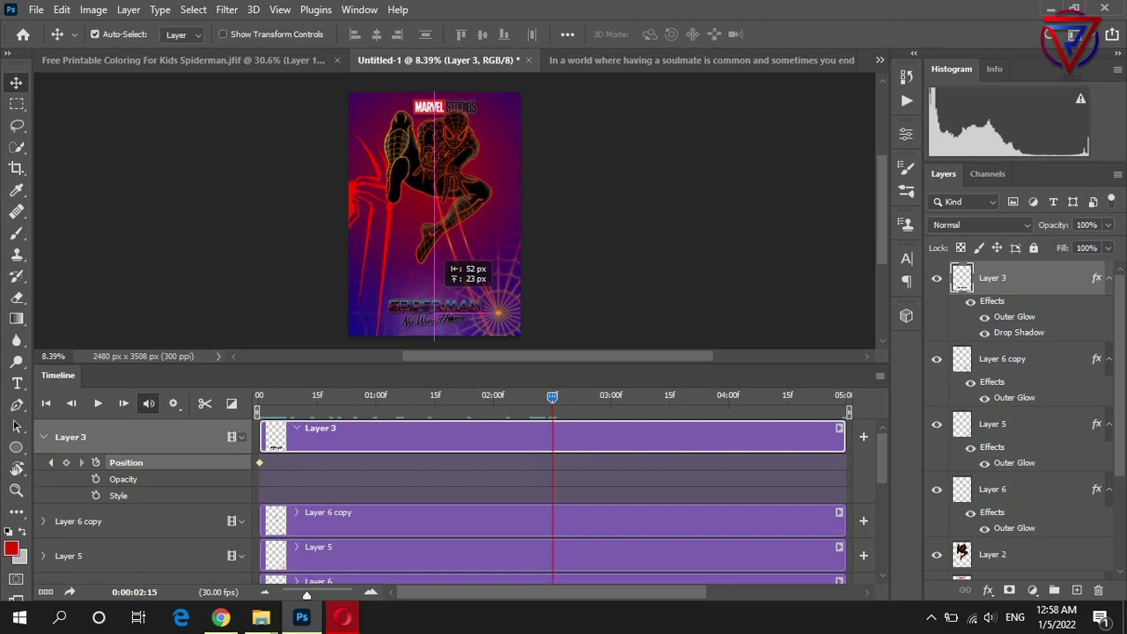
Lower the title at the end, preview playback, and select its position keyframes
left_click_drag(552, 397, 842, 397)
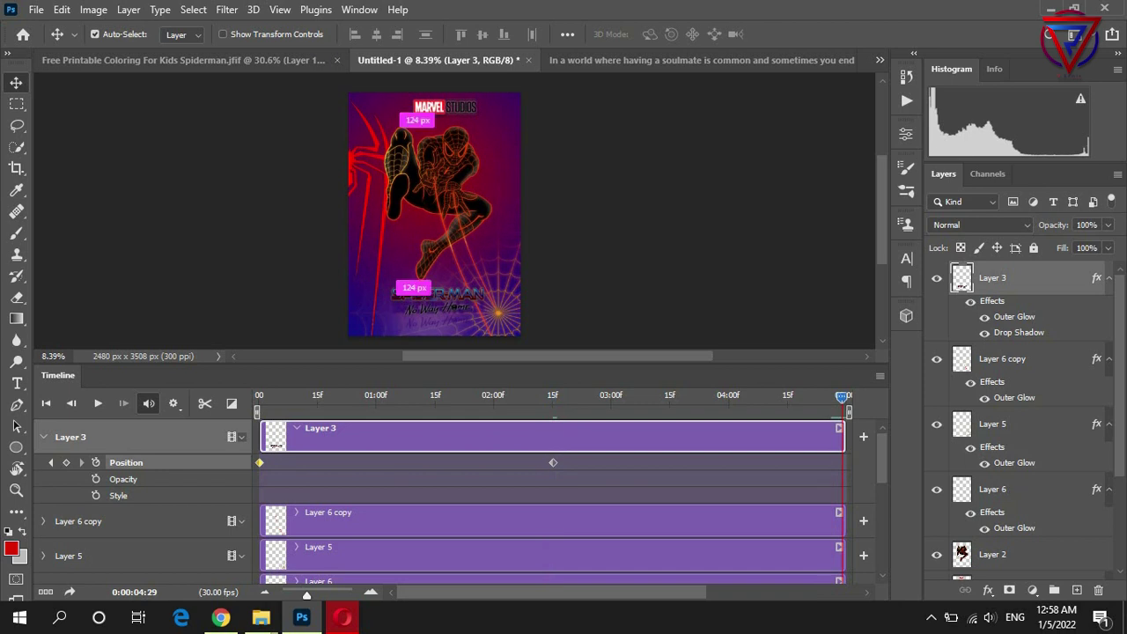
left_click_drag(437, 296, 438, 315)
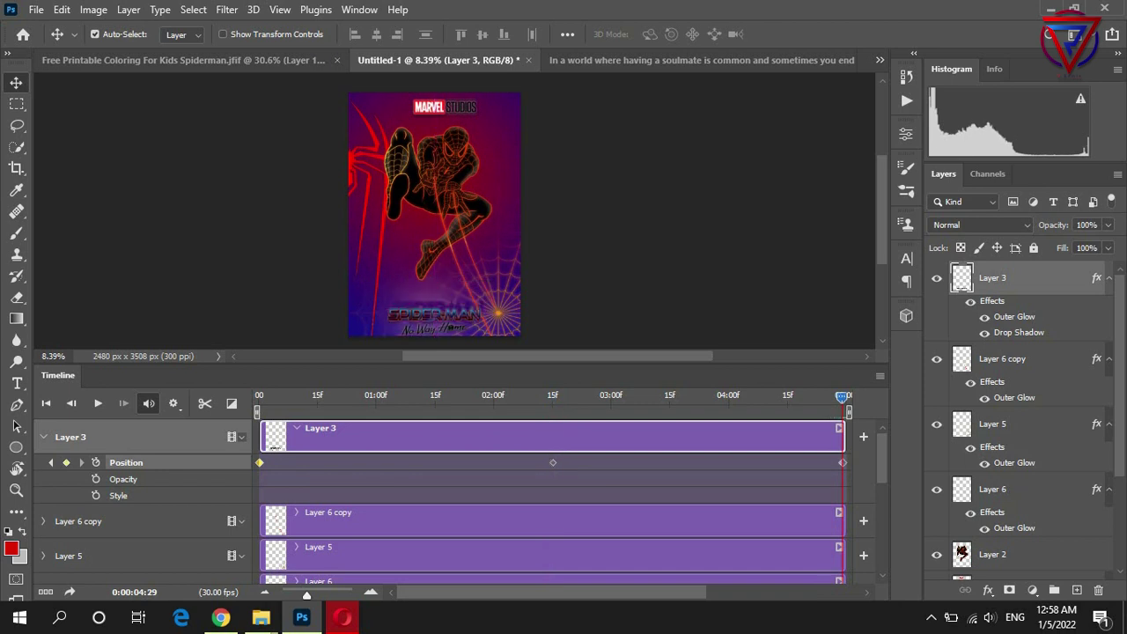
key("space")
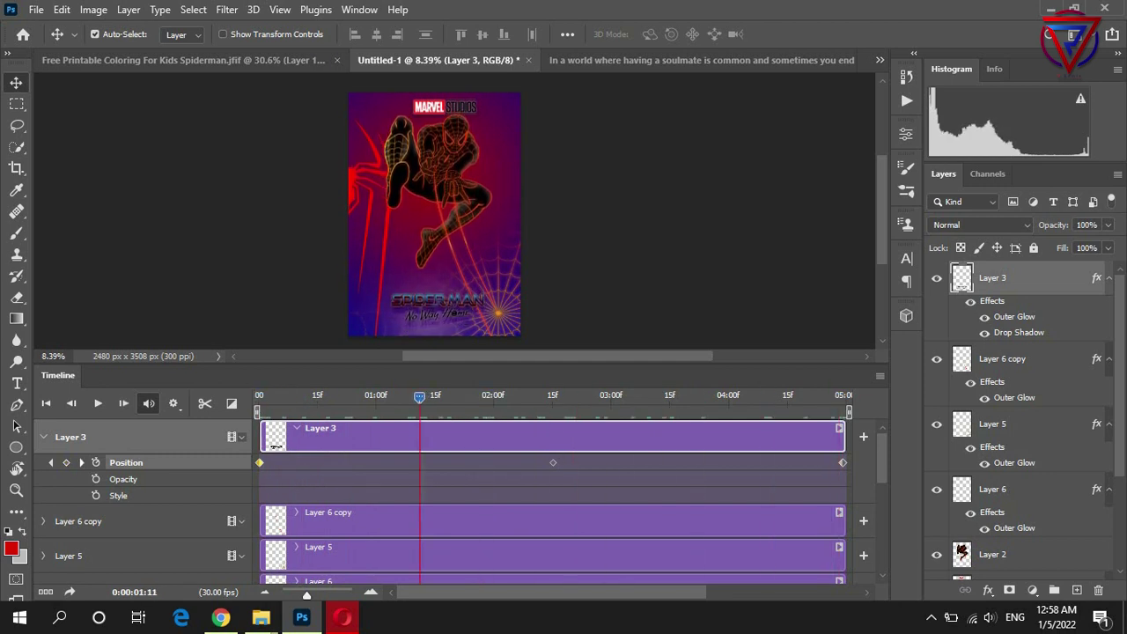
left_click(843, 462)
left_click(126, 462)
Expand Layer 6 copy's Timeline properties and make it the active layer
scroll(436, 220, "up", 1)
scroll(528, 493, "down", 2)
scroll(528, 493, "down", 1)
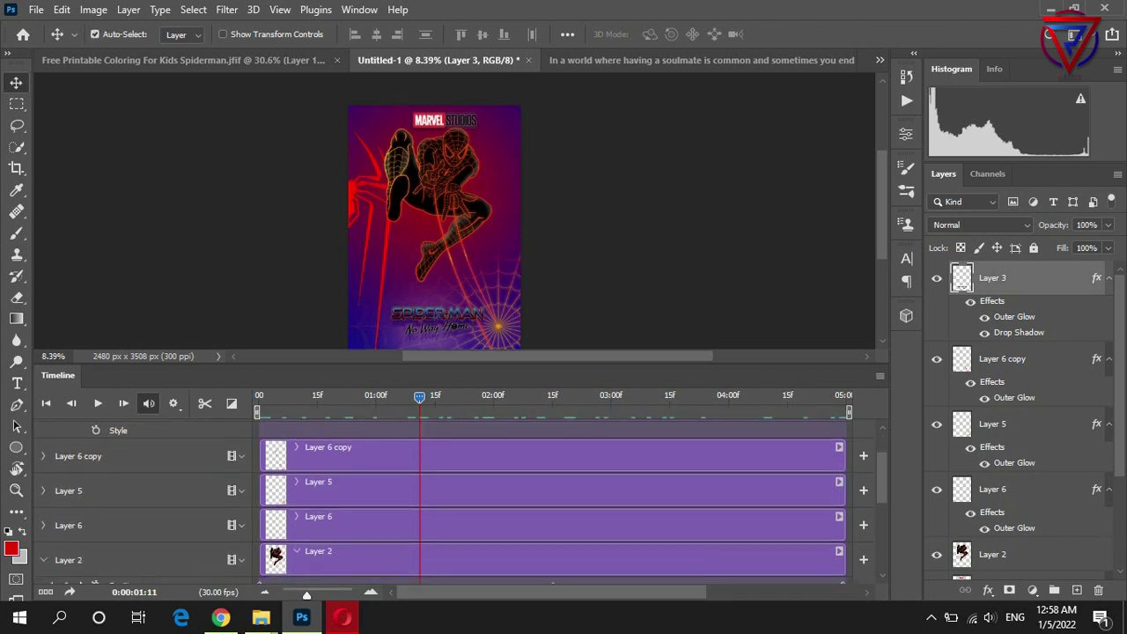
left_click(43, 455)
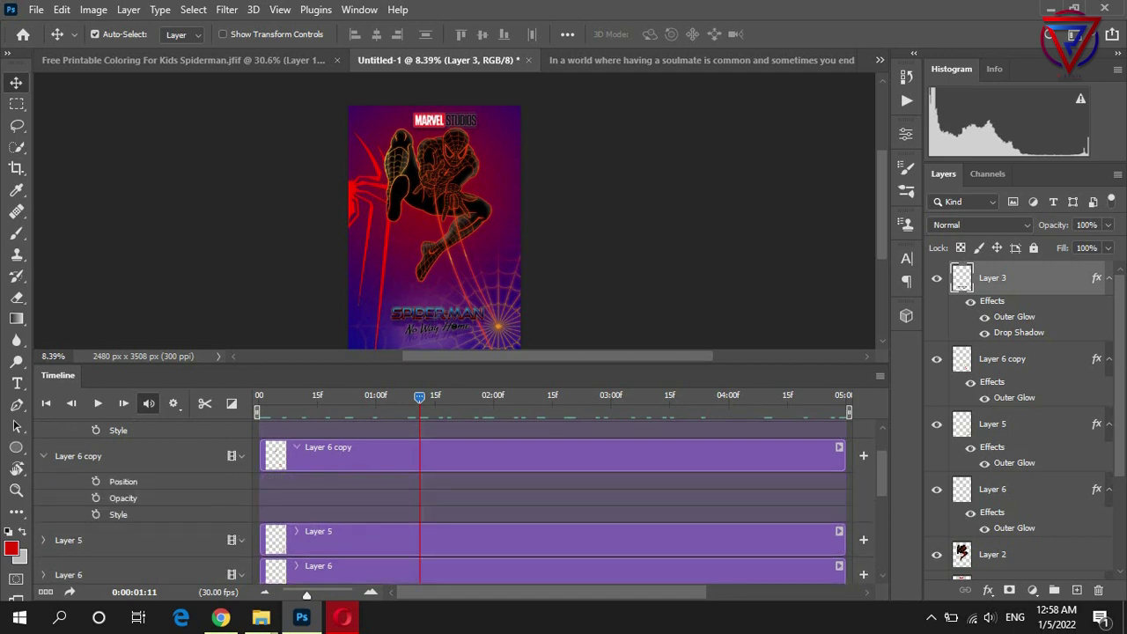
left_click(962, 359)
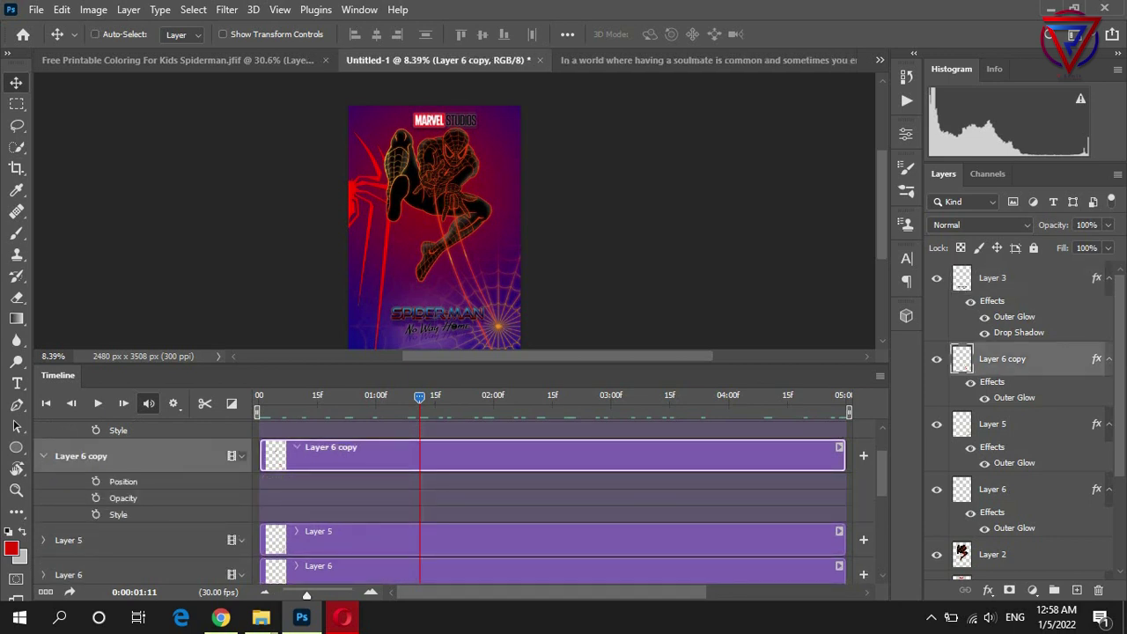
key("ctrl+z")
key("ctrl+shift+z")
Add a start Position keyframe to Layer 6 copy, preview the animation, then select Layer 5
key("Home")
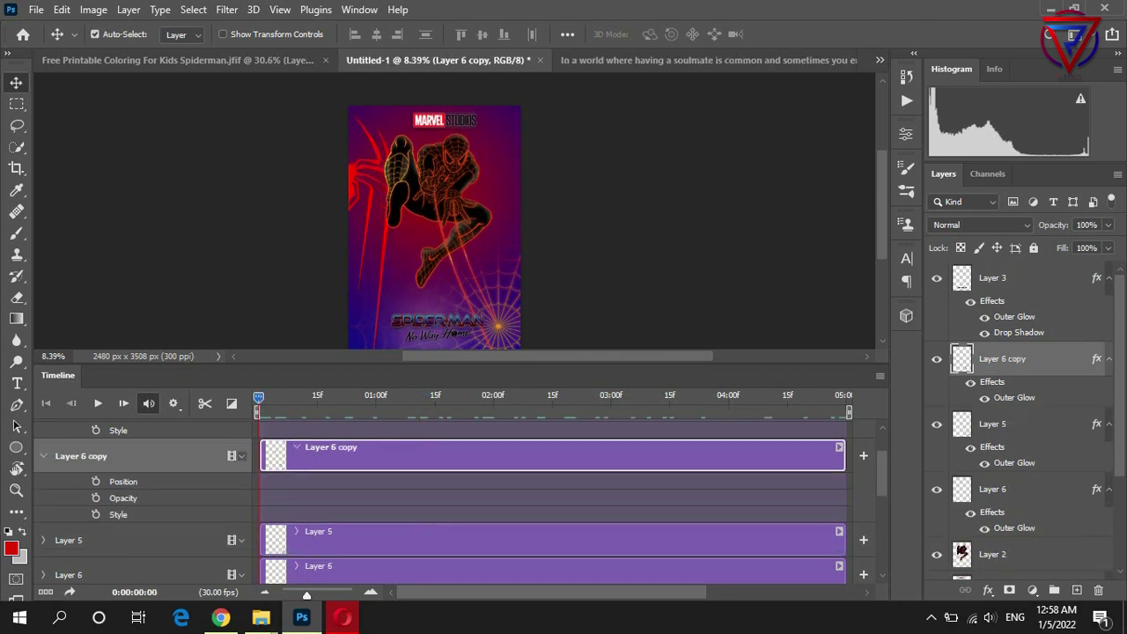
left_click(95, 481)
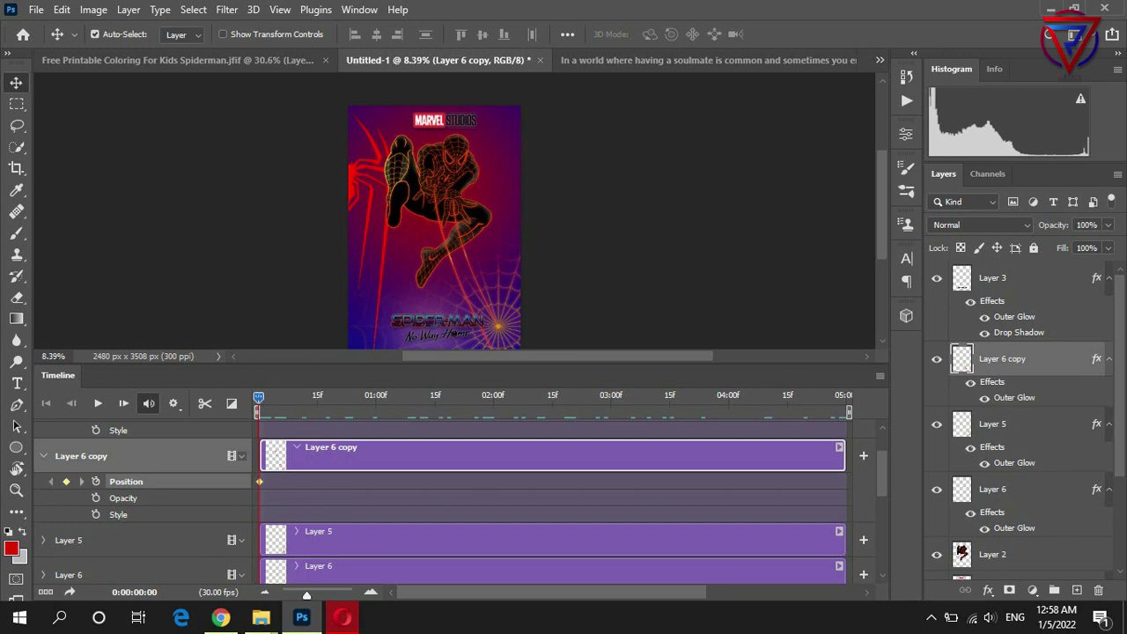
left_click_drag(258, 397, 548, 397)
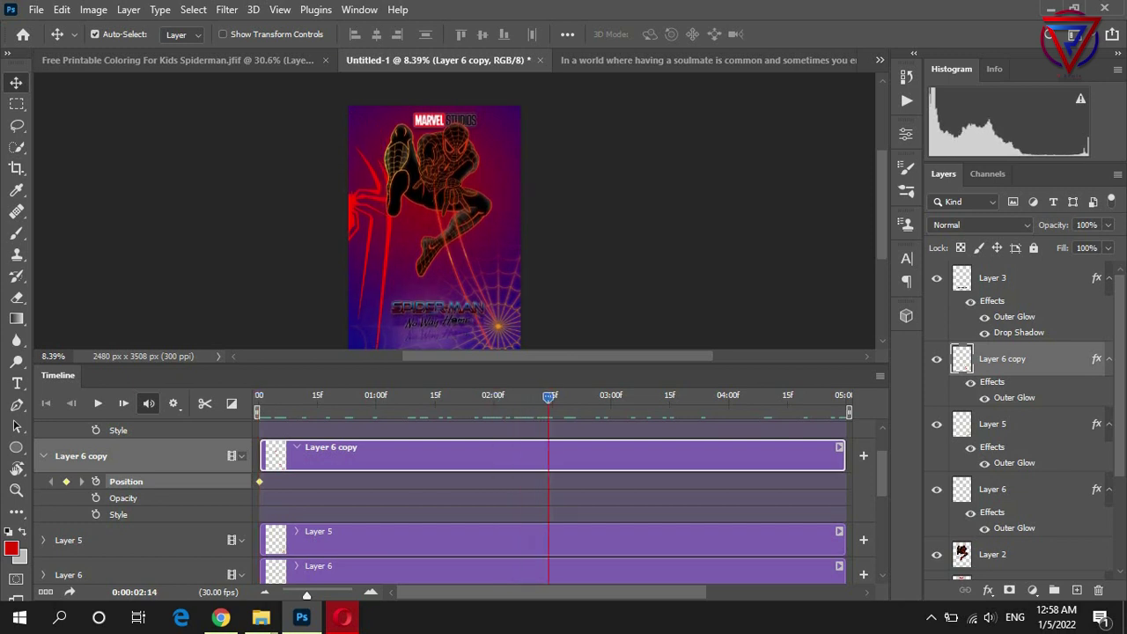
left_click(479, 189, "shift")
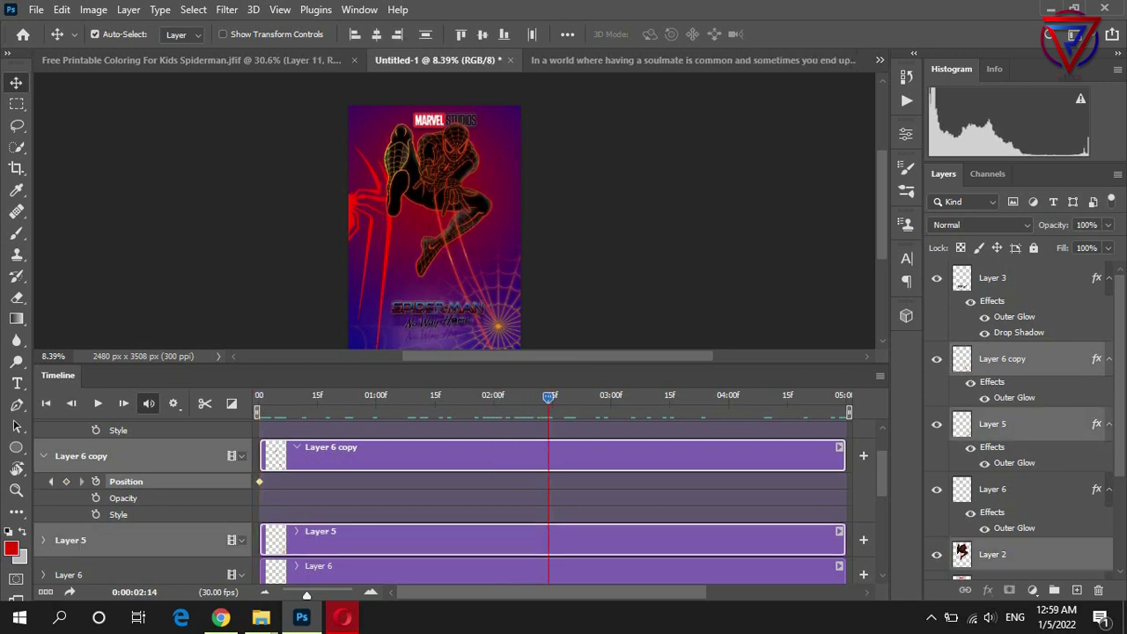
key("space")
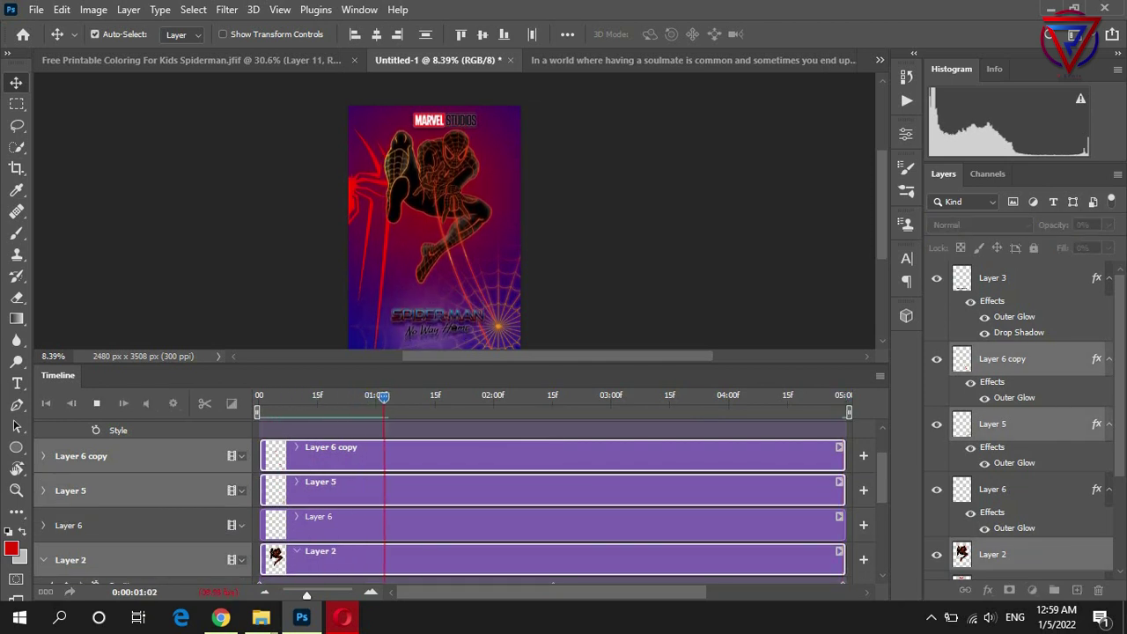
key("space")
key("alt+bracketleft")
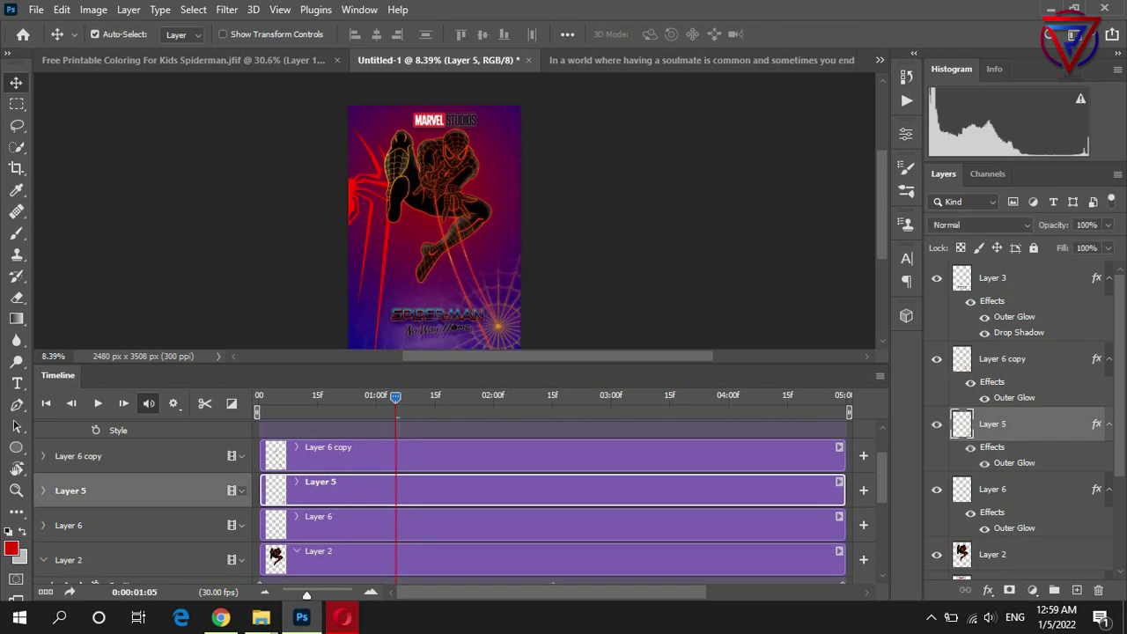
Expand Layer 5 in the Timeline and set a starting Position keyframe at 0:00
left_click(43, 490)
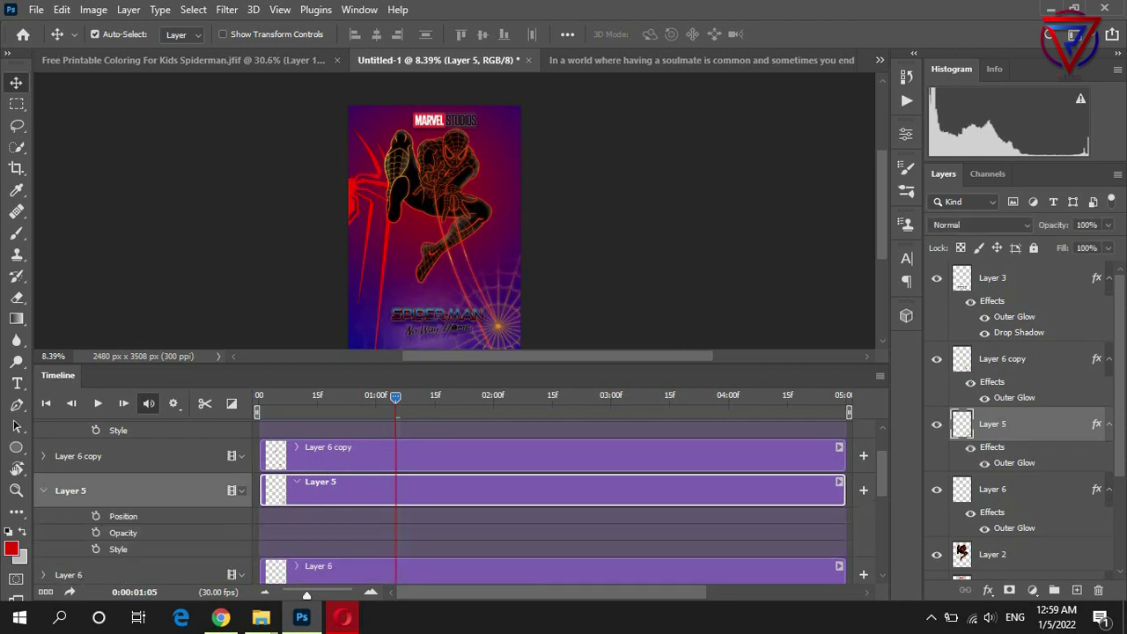
key("space")
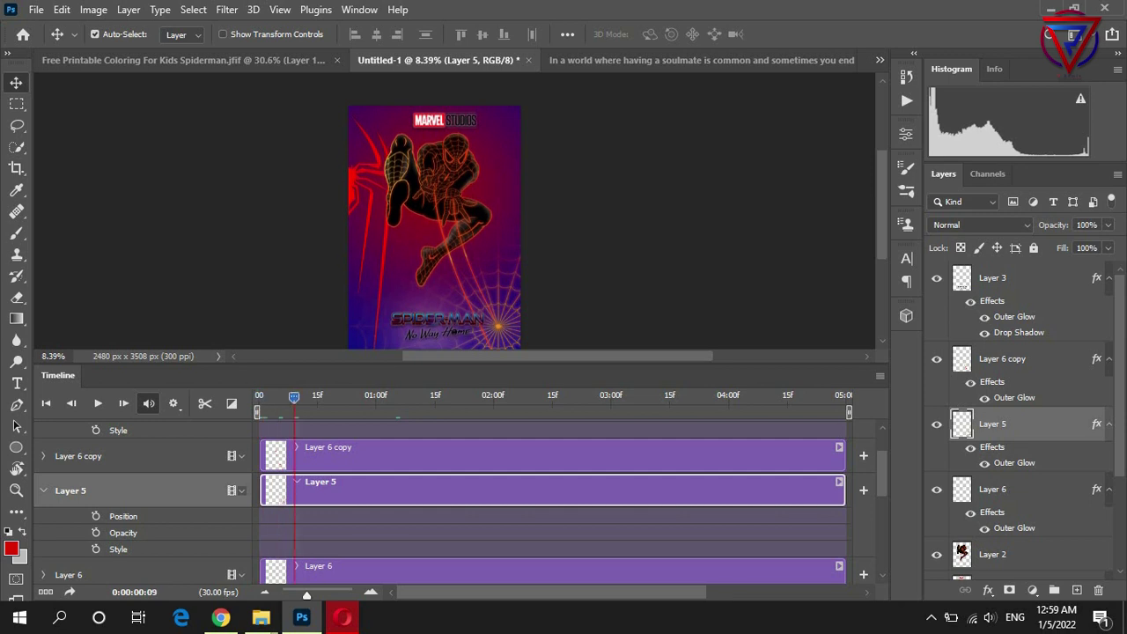
key("space")
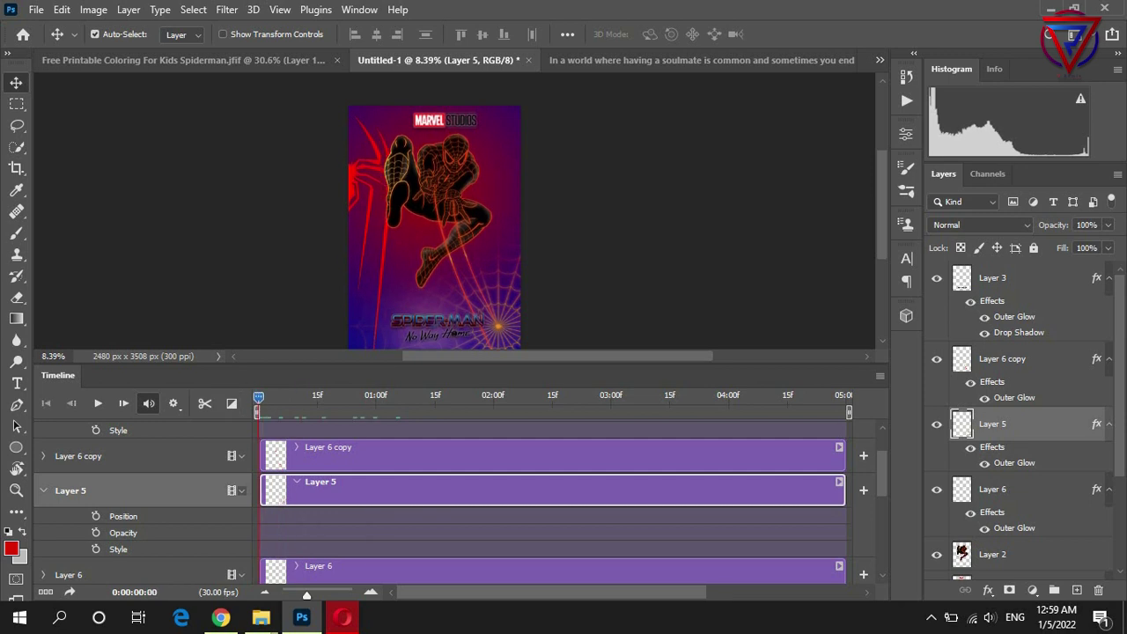
left_click(96, 515)
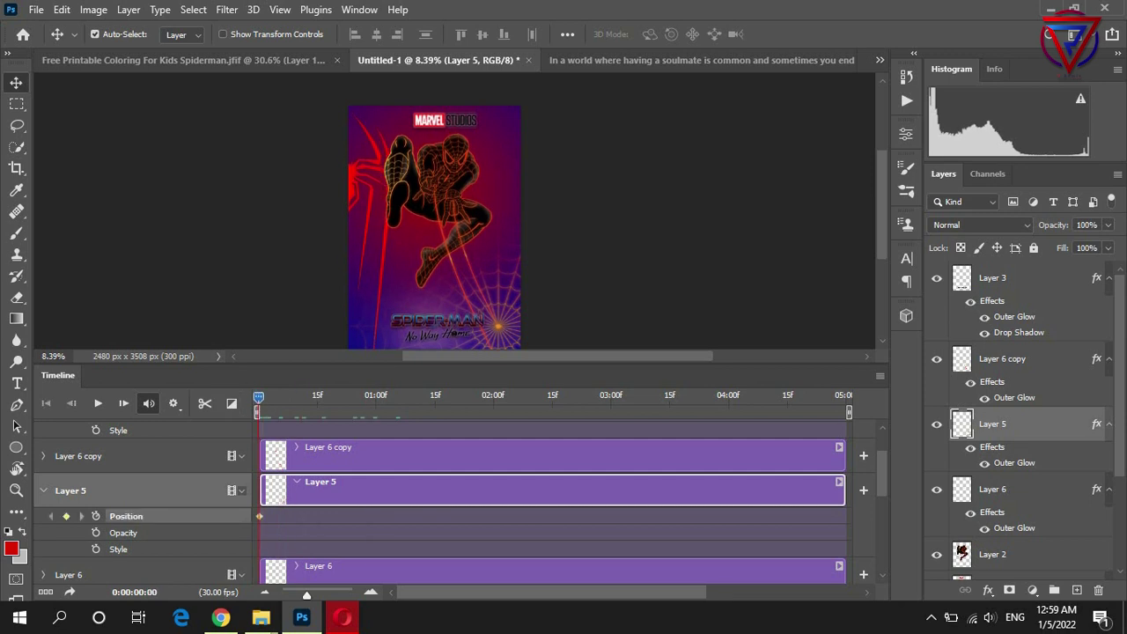
Raise the SPIDER-MAN title at 0:00:02:15, then scrub to the end to check the motion
left_click_drag(258, 397, 552, 397)
left_click_drag(503, 314, 503, 300)
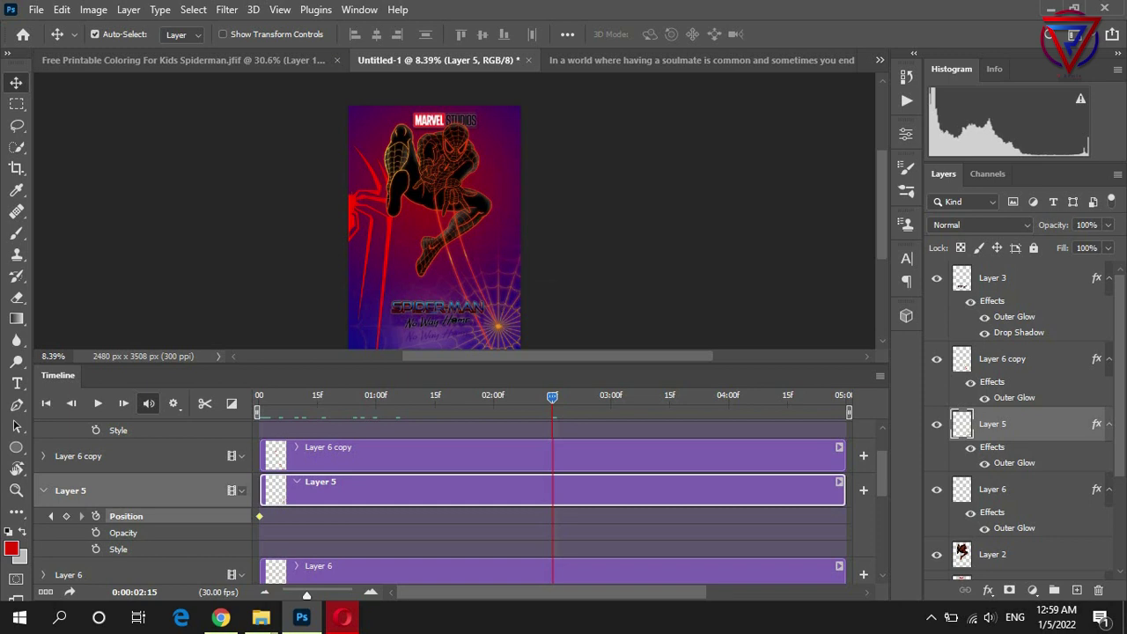
key("ctrl+t")
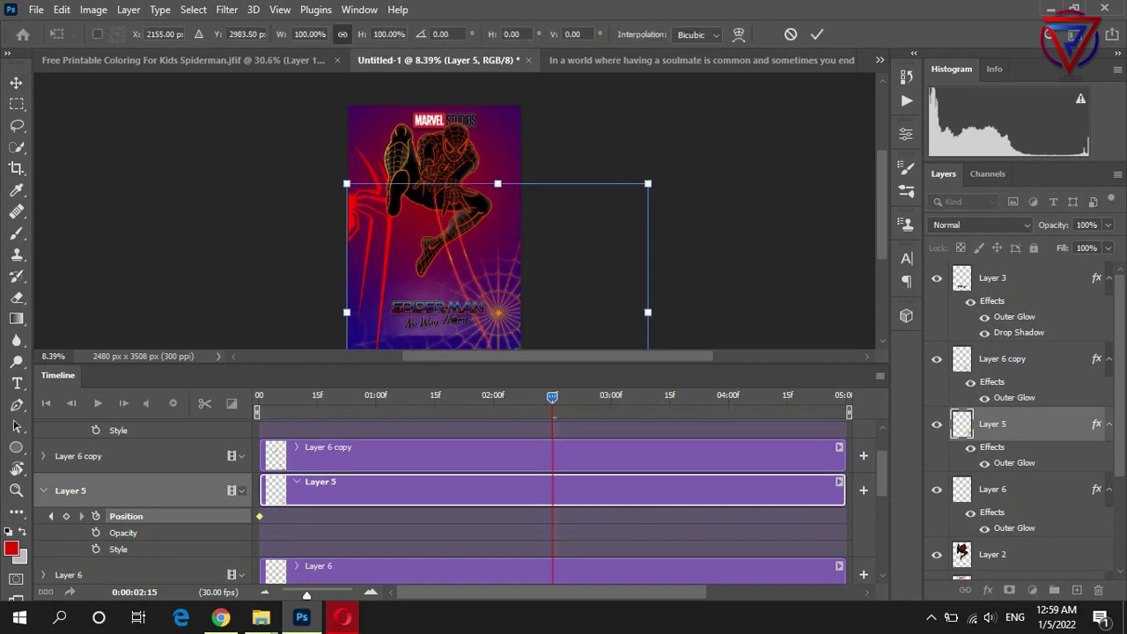
key("Return")
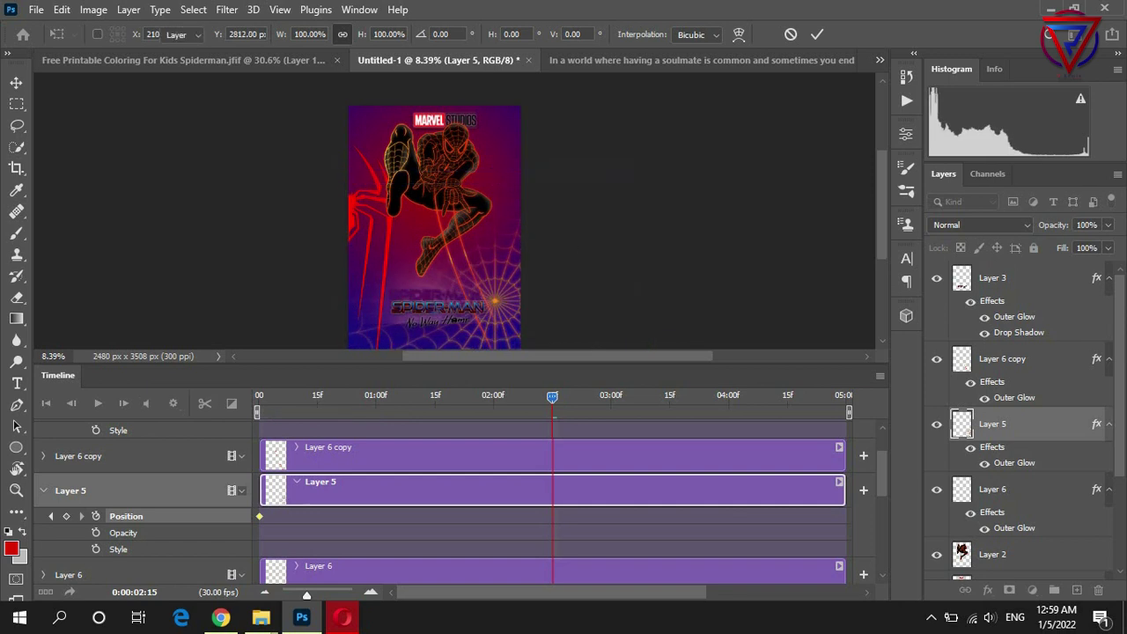
left_click_drag(507, 304, 509, 264)
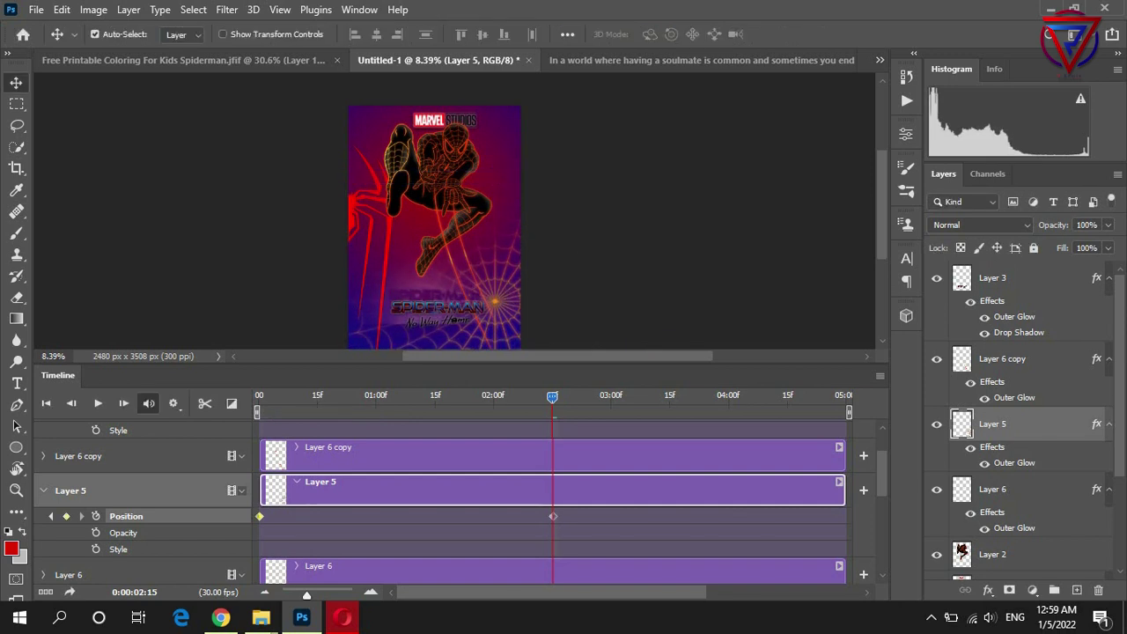
left_click_drag(457, 307, 458, 291)
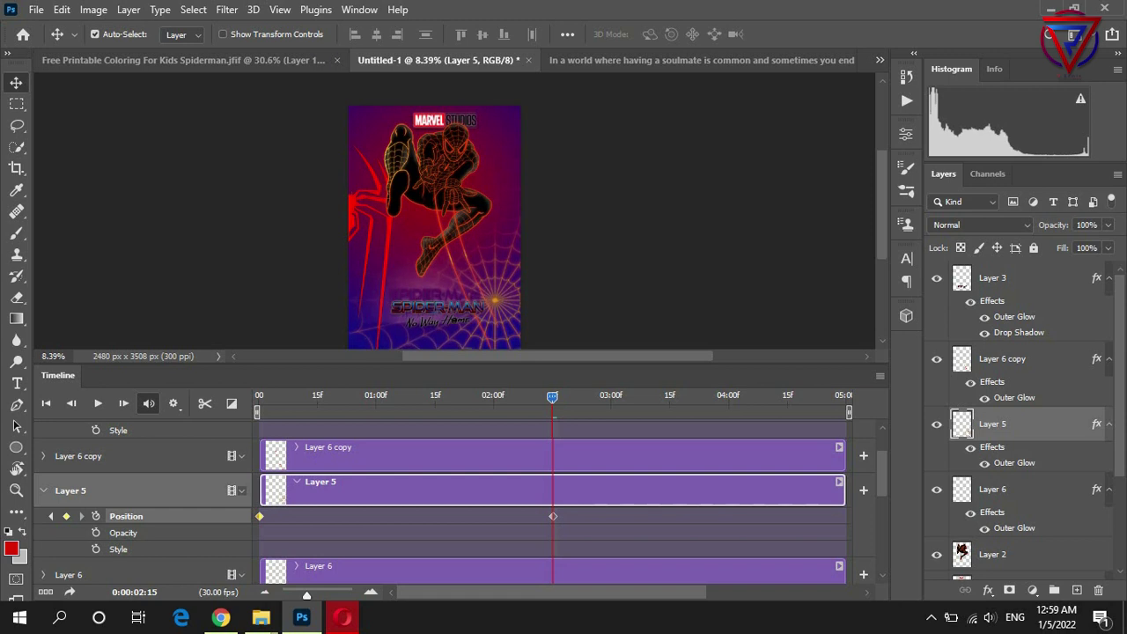
mouse_move(552, 397)
left_mouse_down()
mouse_move(256, 397)
mouse_move(843, 397)
left_mouse_up()
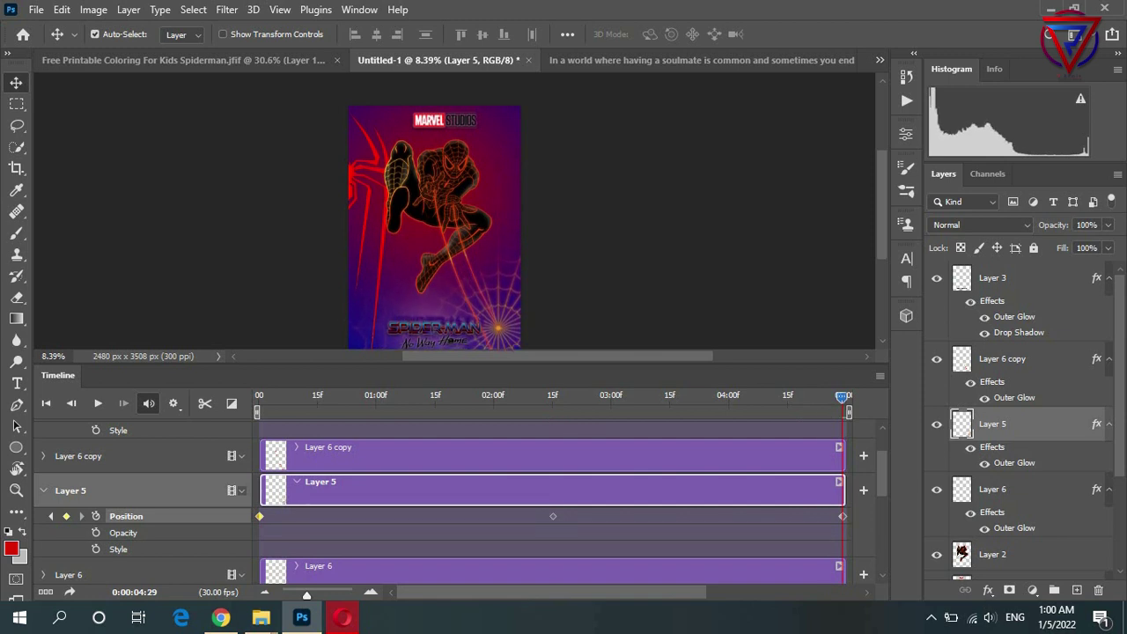
Make Layer 6 copy active and set its starting Position keyframe at 0:00
key("alt+bracketright")
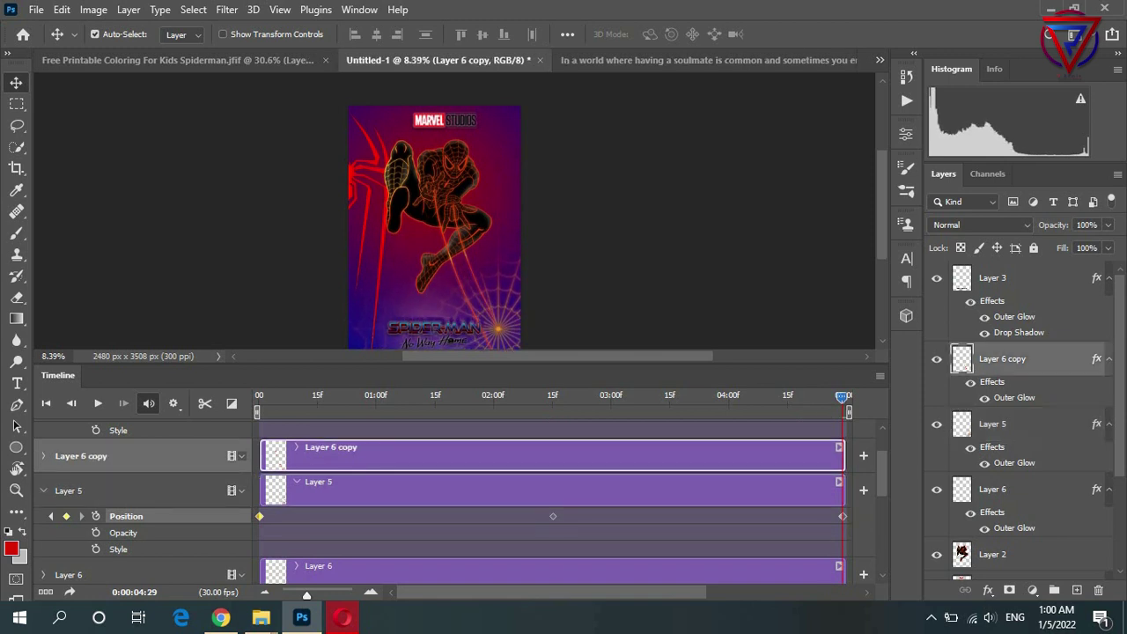
left_click(42, 455)
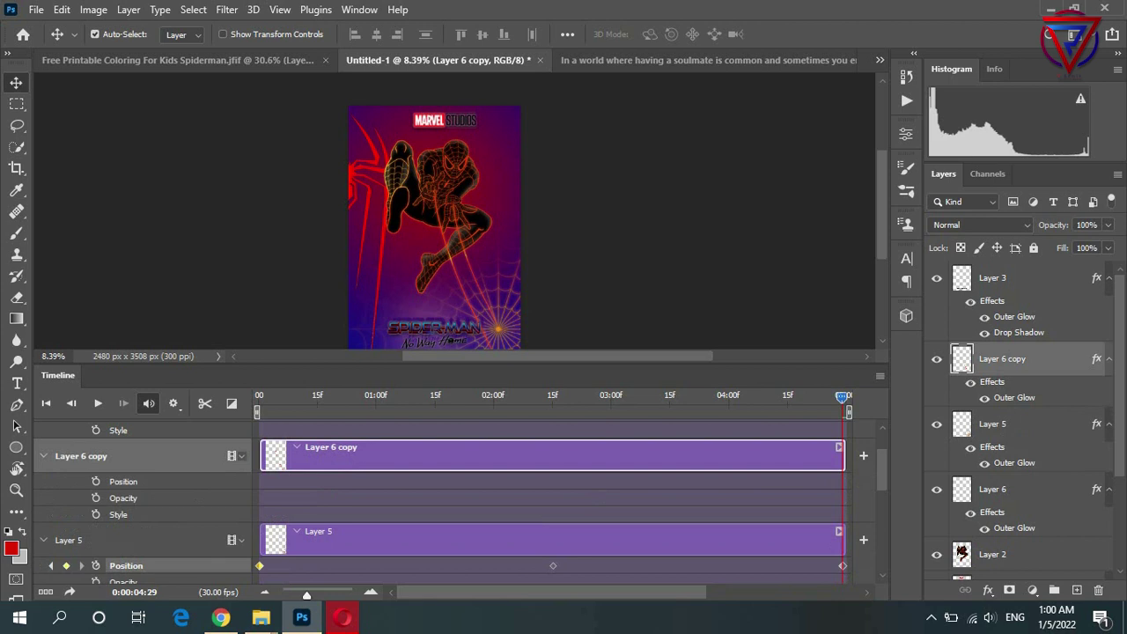
key("Home")
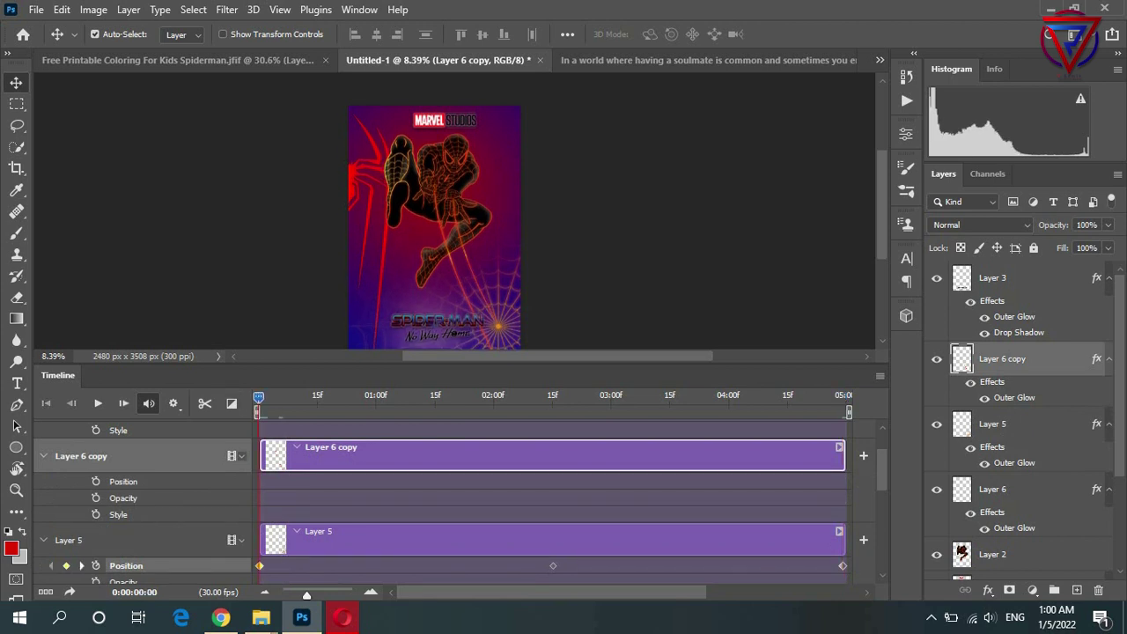
left_click(96, 481)
Raise the Spider-Man figure at 0:00:02:14 and lower it at the final frame
left_click(549, 395)
left_click_drag(440, 231, 437, 218)
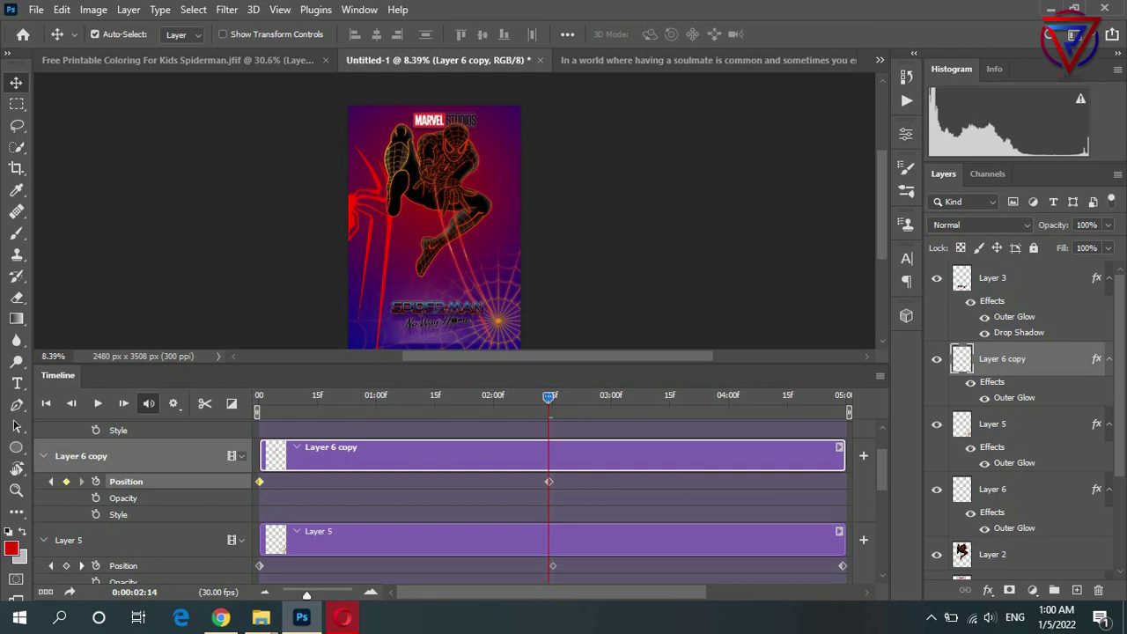
key("End")
left_click_drag(440, 220, 438, 241)
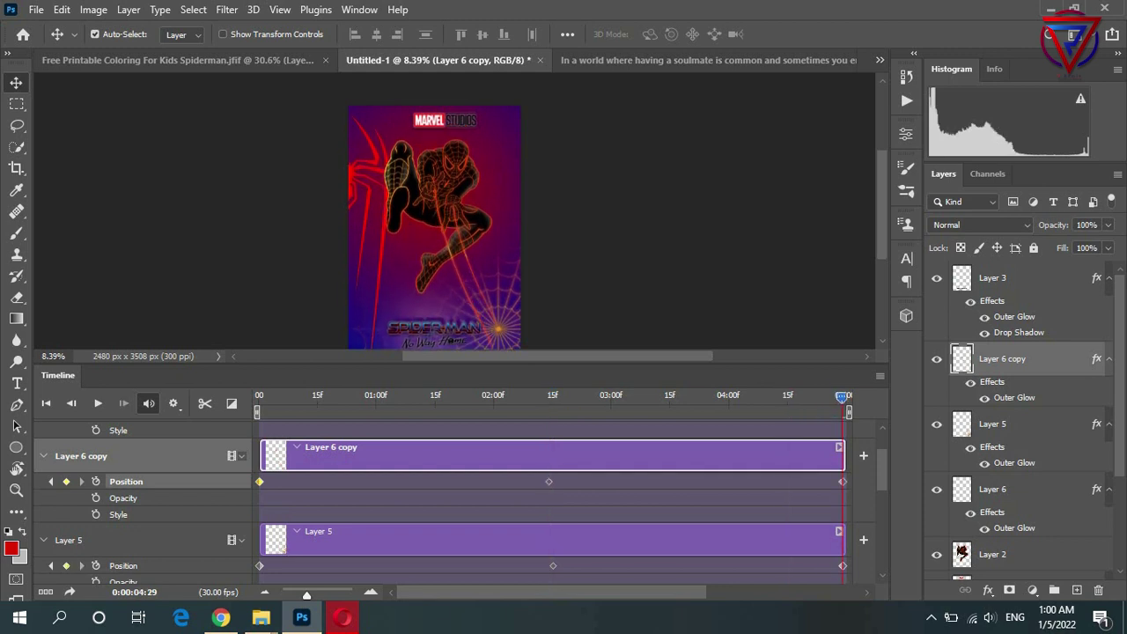
scroll(434, 221, "down", 1)
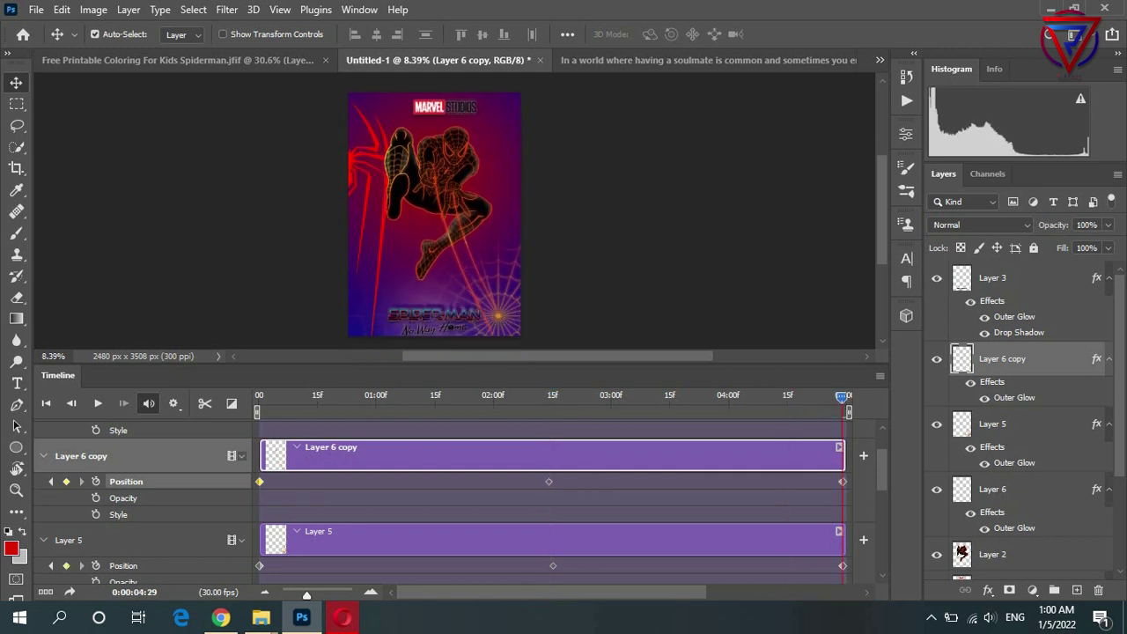
scroll(460, 503, "up", 1)
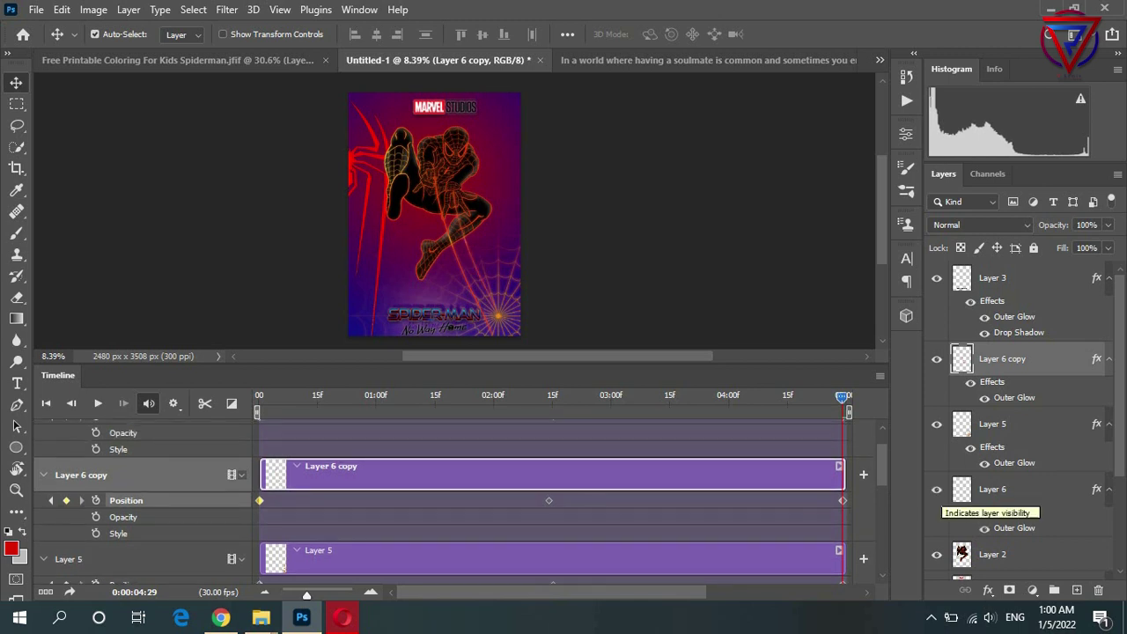
Select Layer 6, expand its Timeline track, and set a starting Position keyframe at 0:00
left_click(1012, 490)
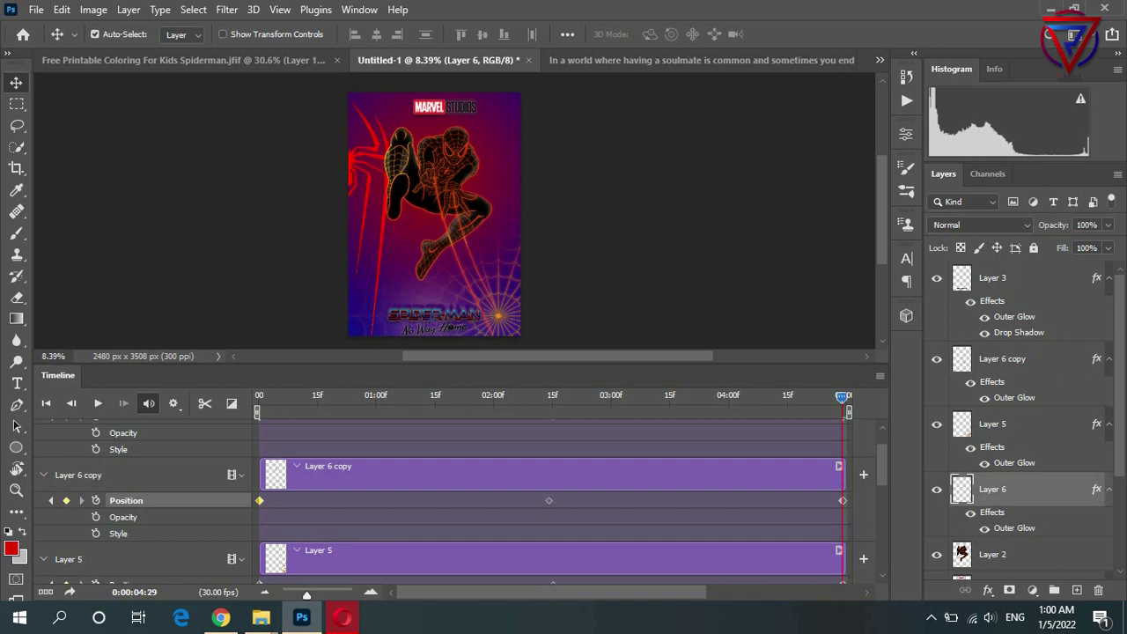
scroll(552, 501, "up", 2)
scroll(552, 502, "down", 2)
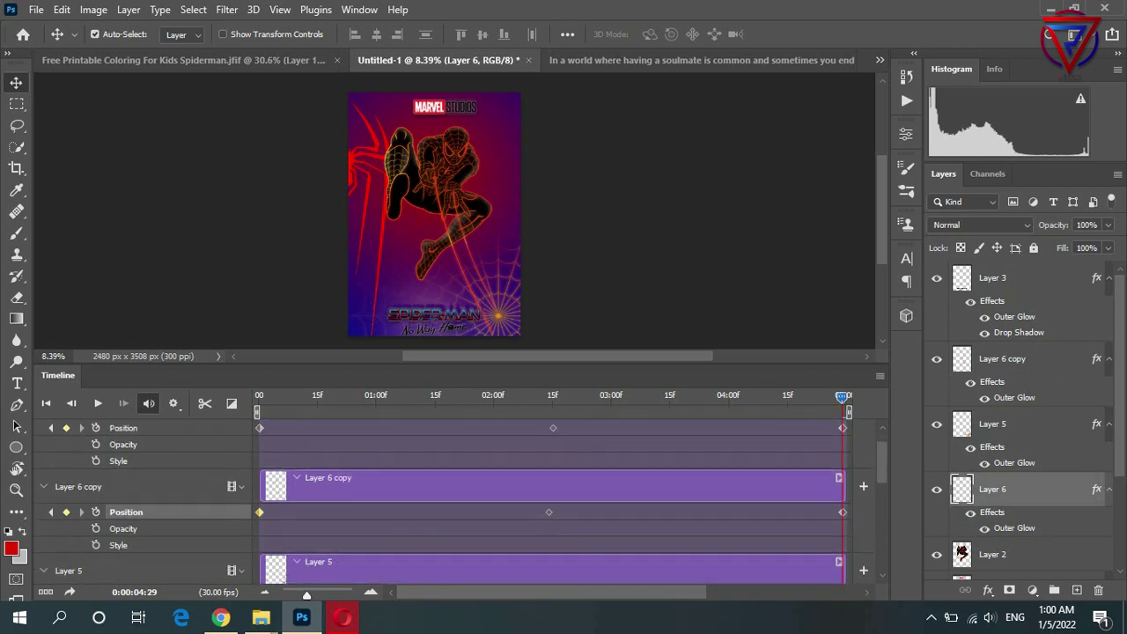
scroll(552, 502, "down", 3)
scroll(552, 501, "down", 4)
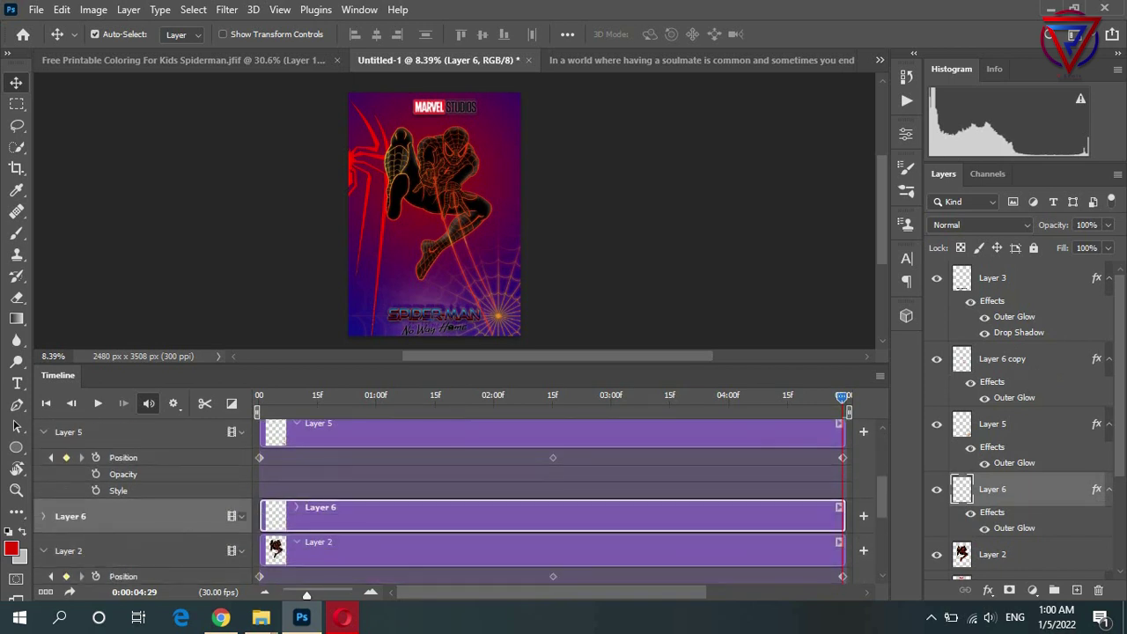
left_click(42, 516)
left_click(45, 402)
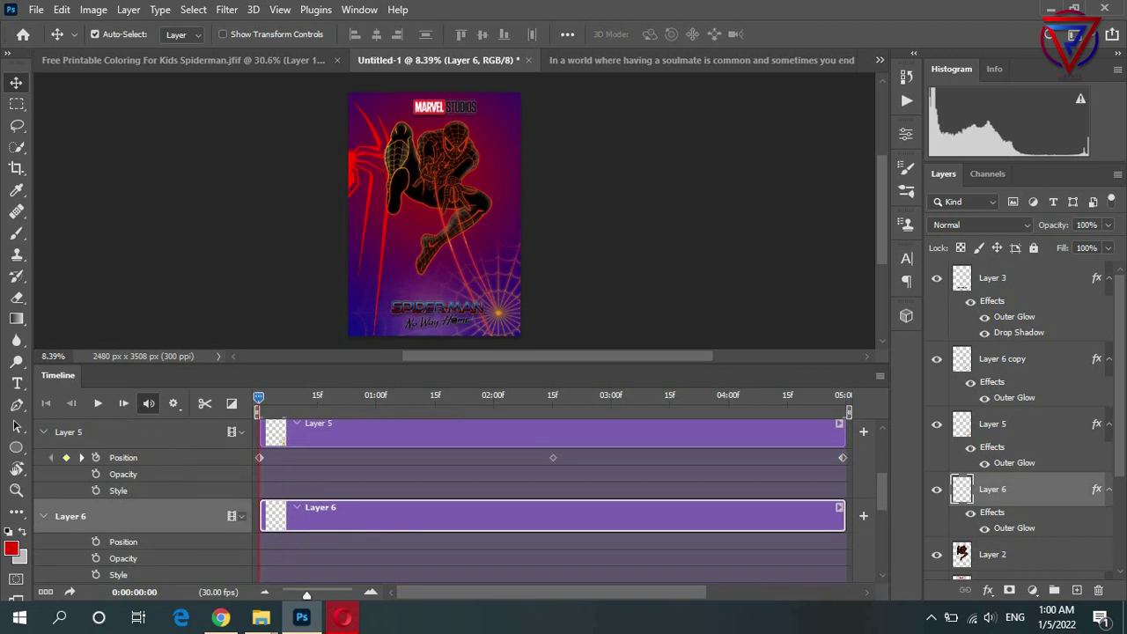
left_click(95, 541)
Shift Layer 6 at 0:00:02:15, keyframe the final frame, and play the animation
left_click(552, 395)
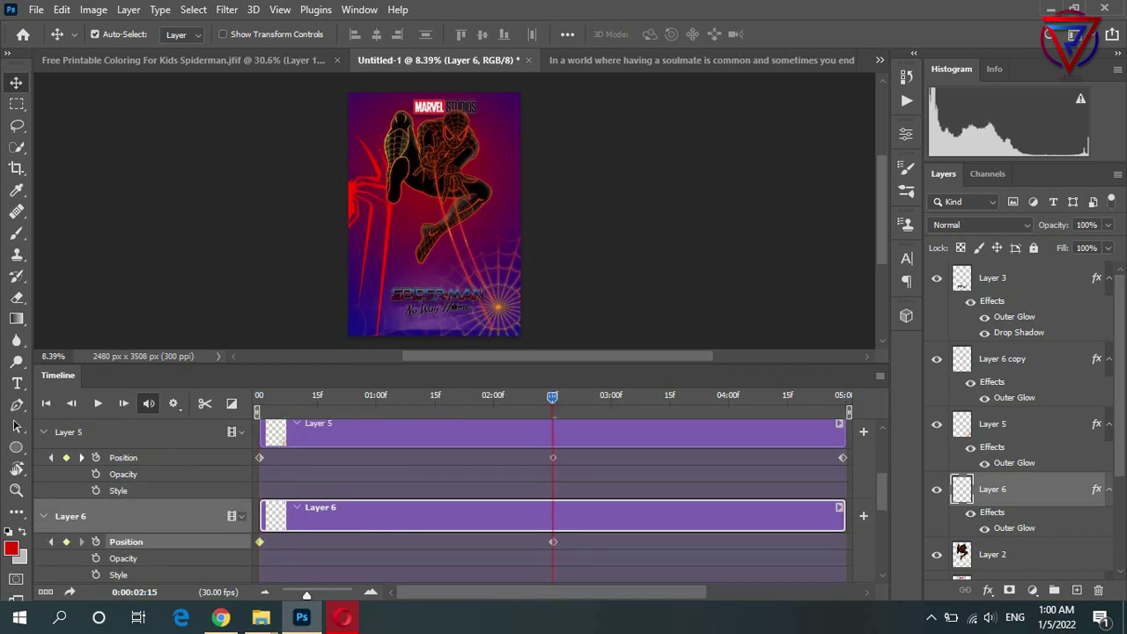
mouse_move(476, 264)
left_mouse_down()
mouse_move(467, 233)
mouse_move(471, 256)
left_mouse_up()
left_click(842, 395)
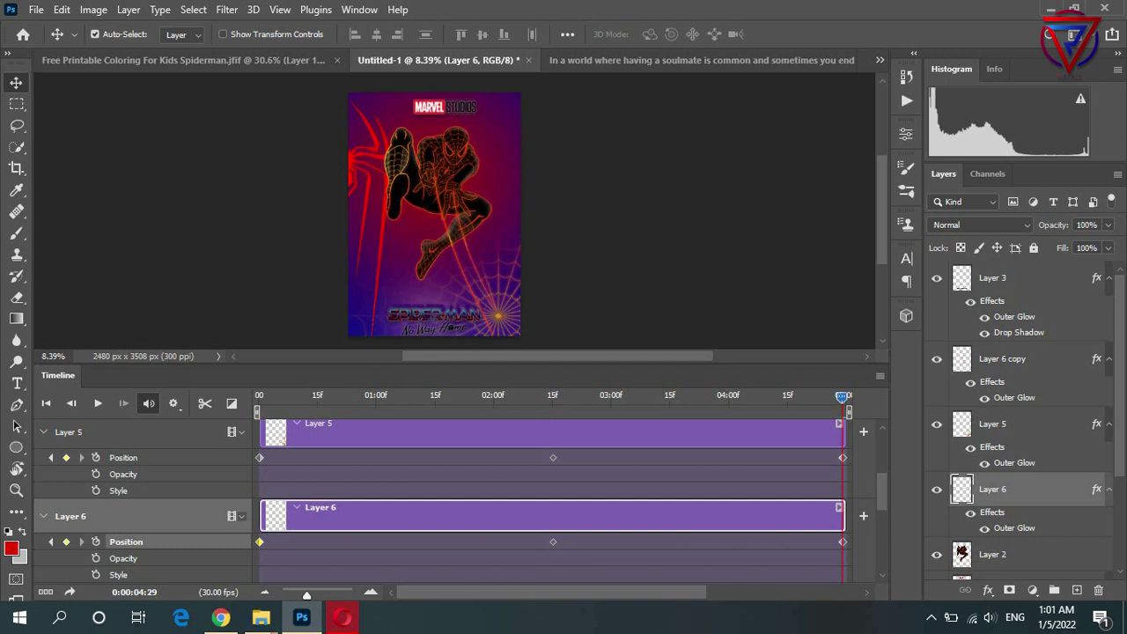
key("space")
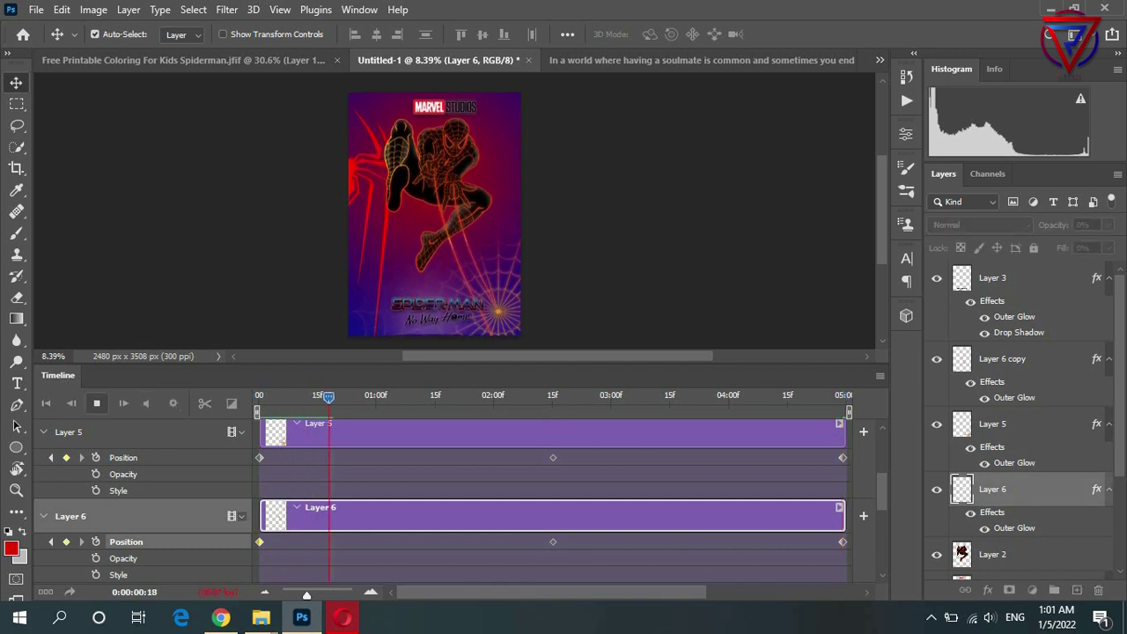